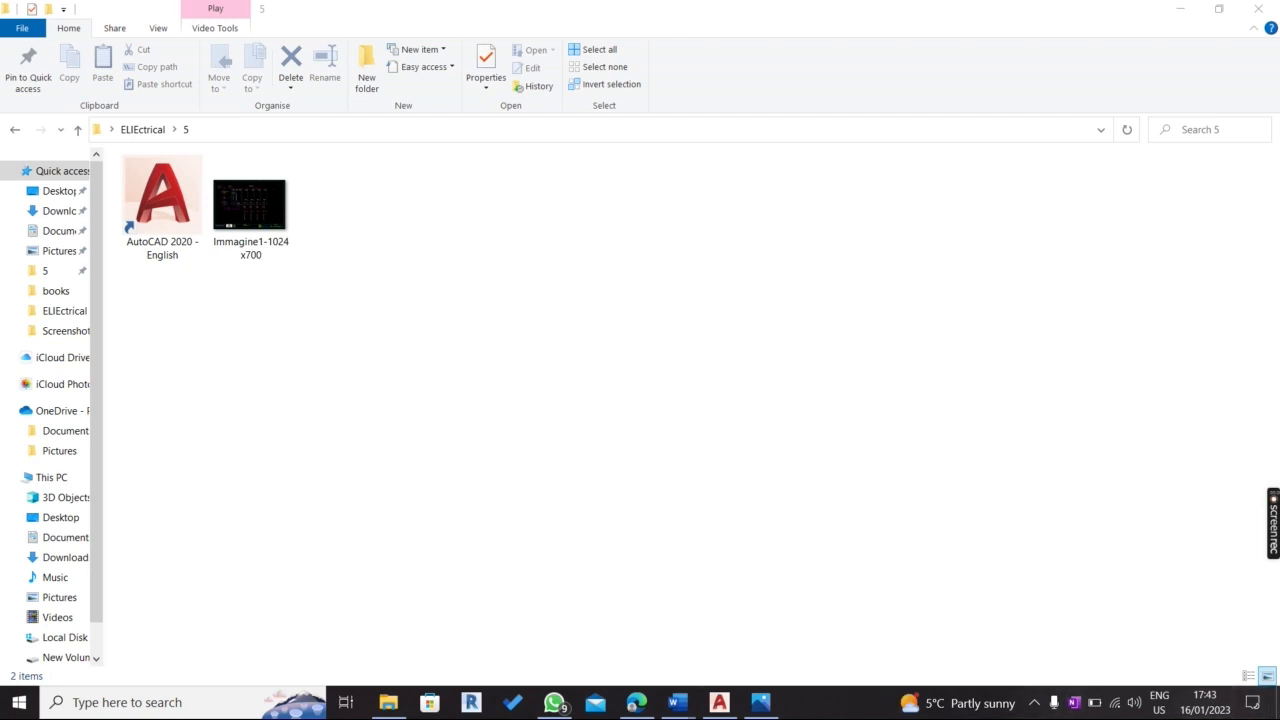
pyautogui.click(719, 702)
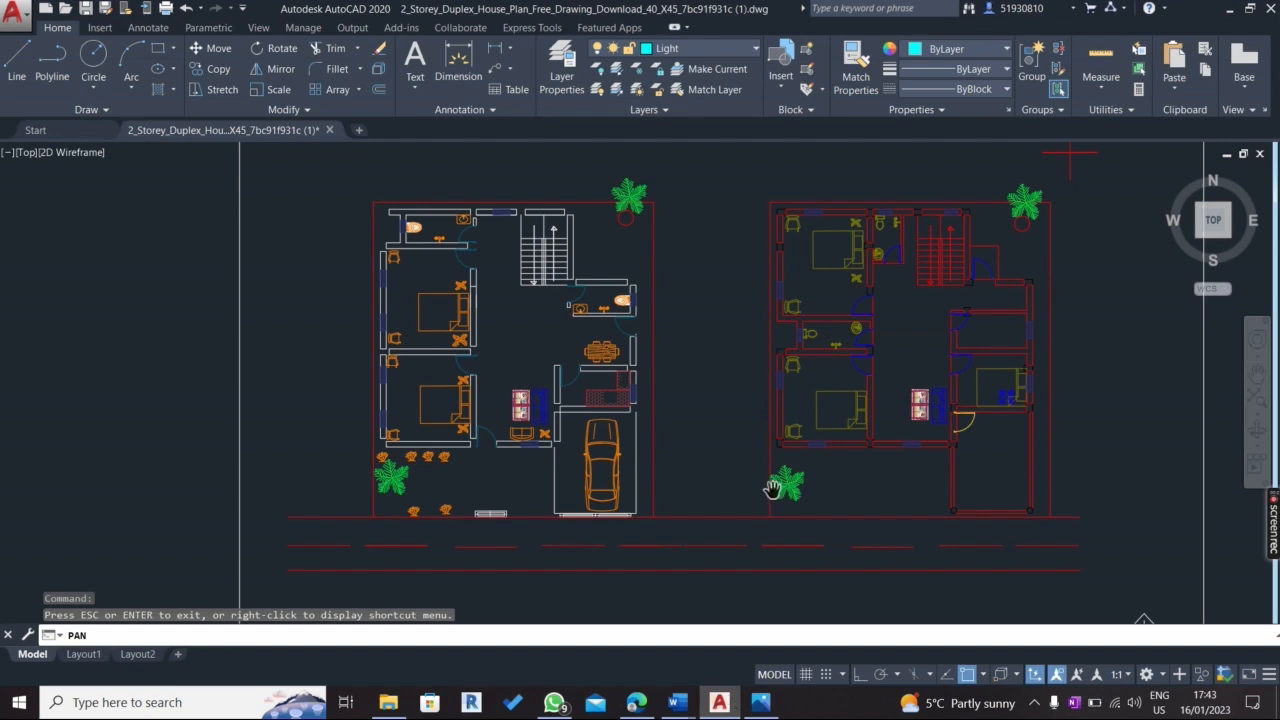
pyautogui.click(761, 702)
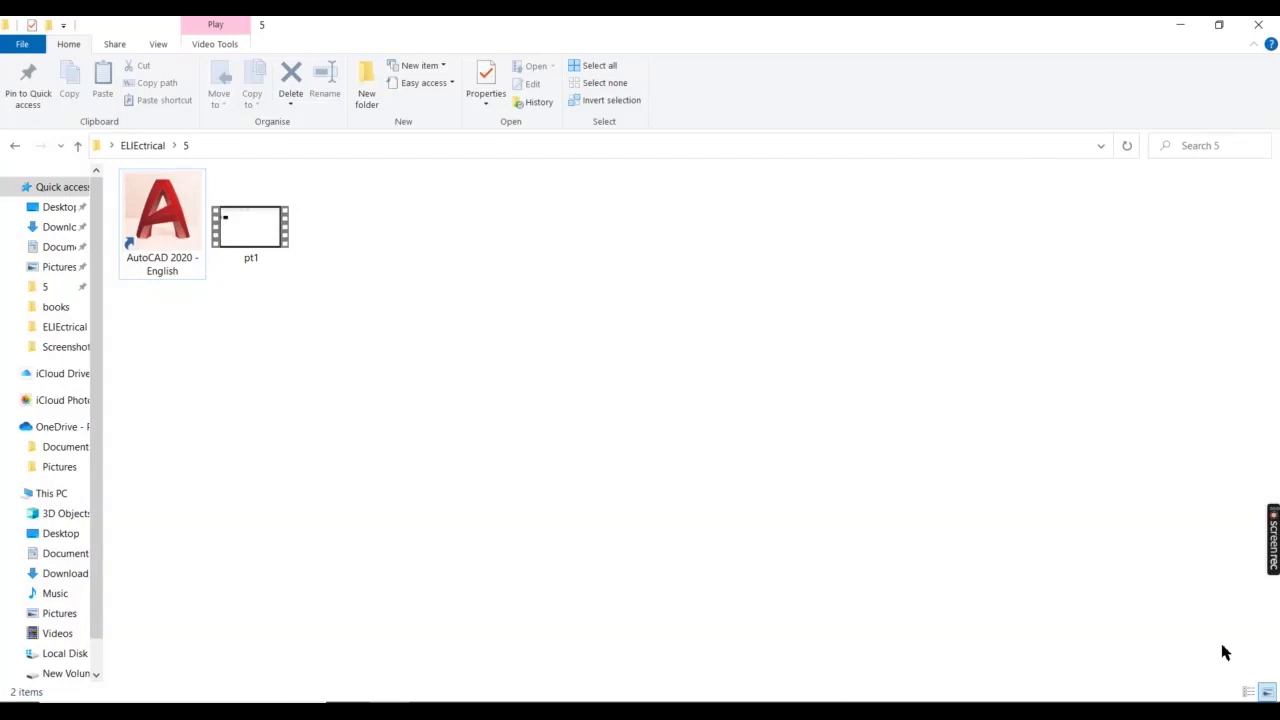
# Launch AutoCAD 2020 from its shortcut in the folder and create a new blank drawing.
pyautogui.click(175, 235)
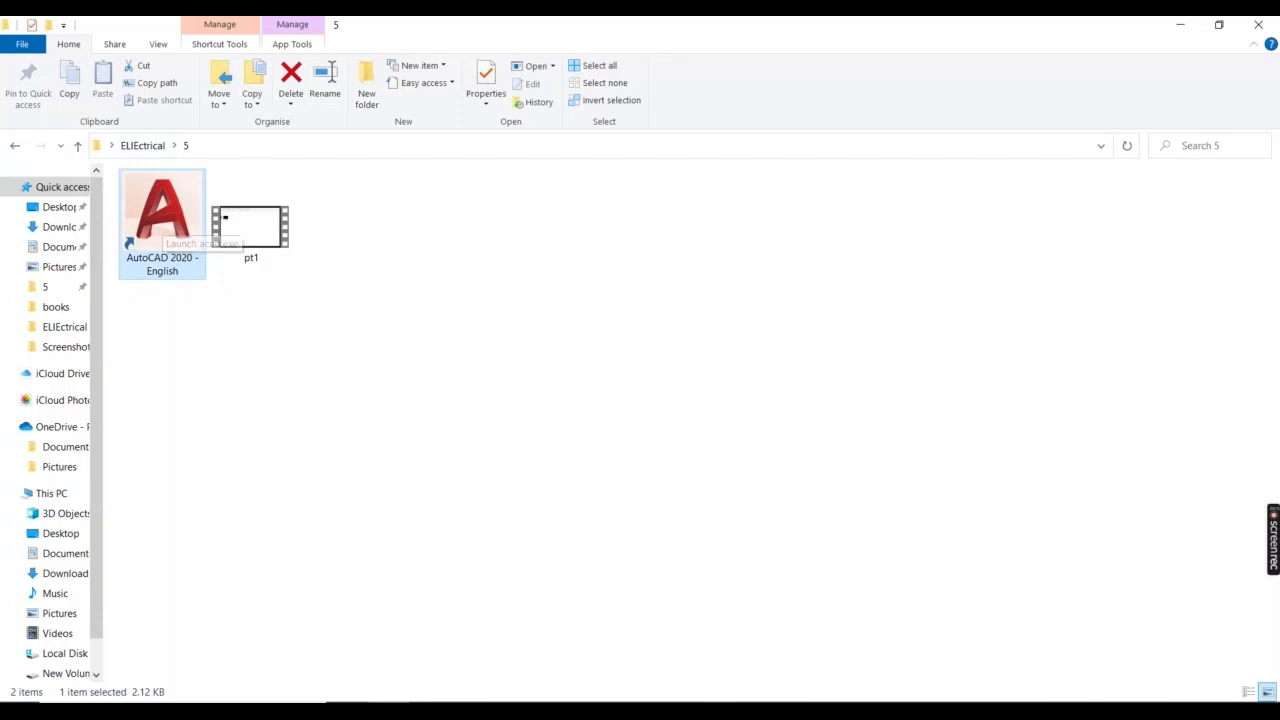
pyautogui.doubleClick(162, 225)
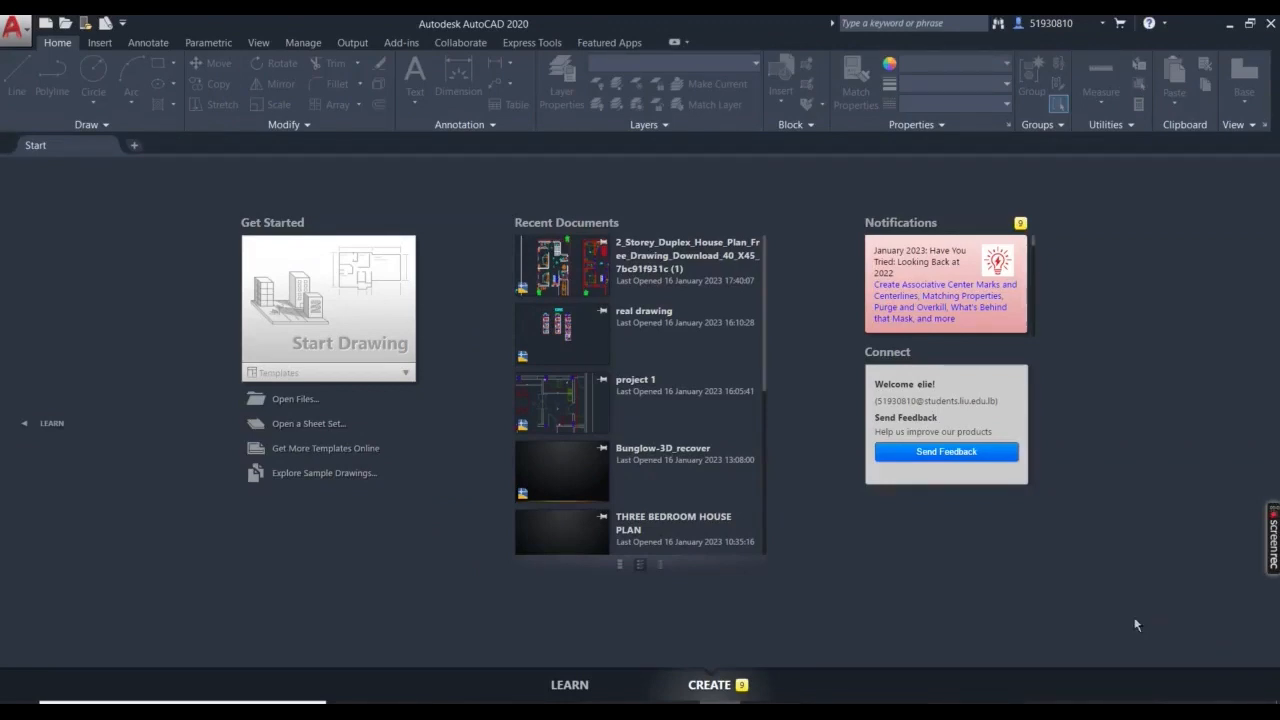
pyautogui.click(133, 146)
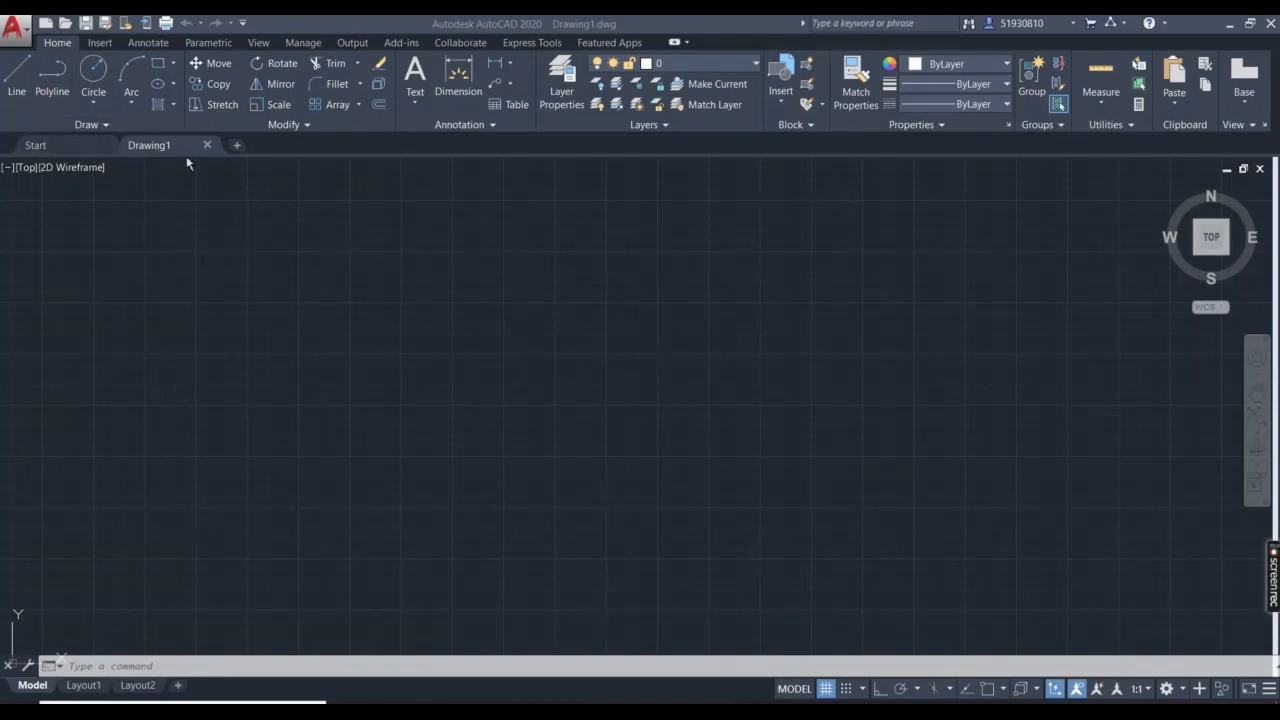
pyautogui.click(113, 125)
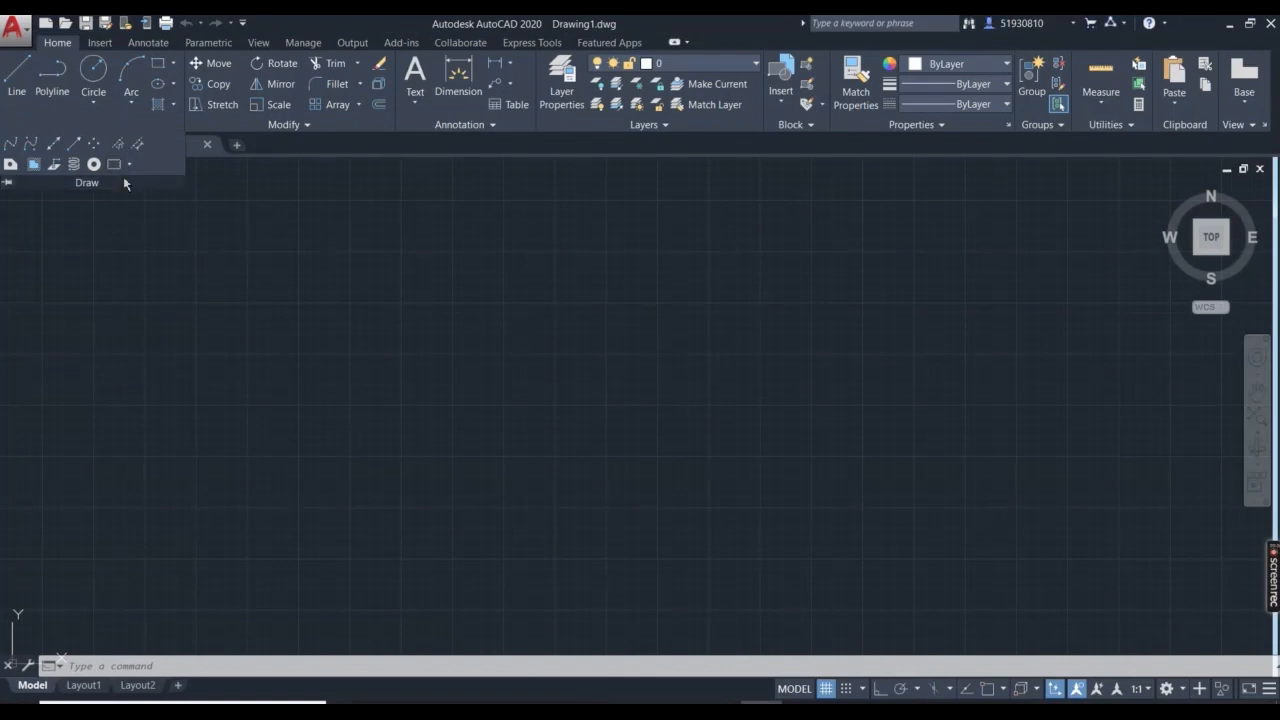
pyautogui.click(177, 250)
pyautogui.click(376, 268)
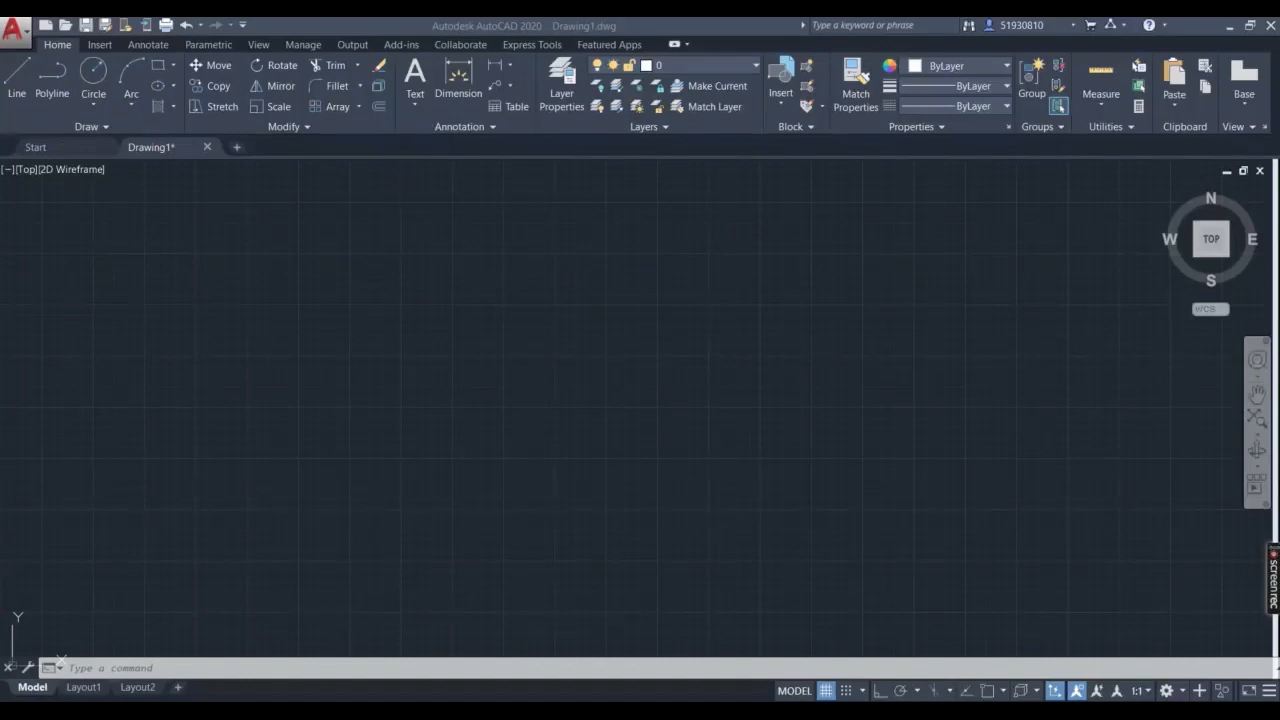
pyautogui.click(1095, 541)
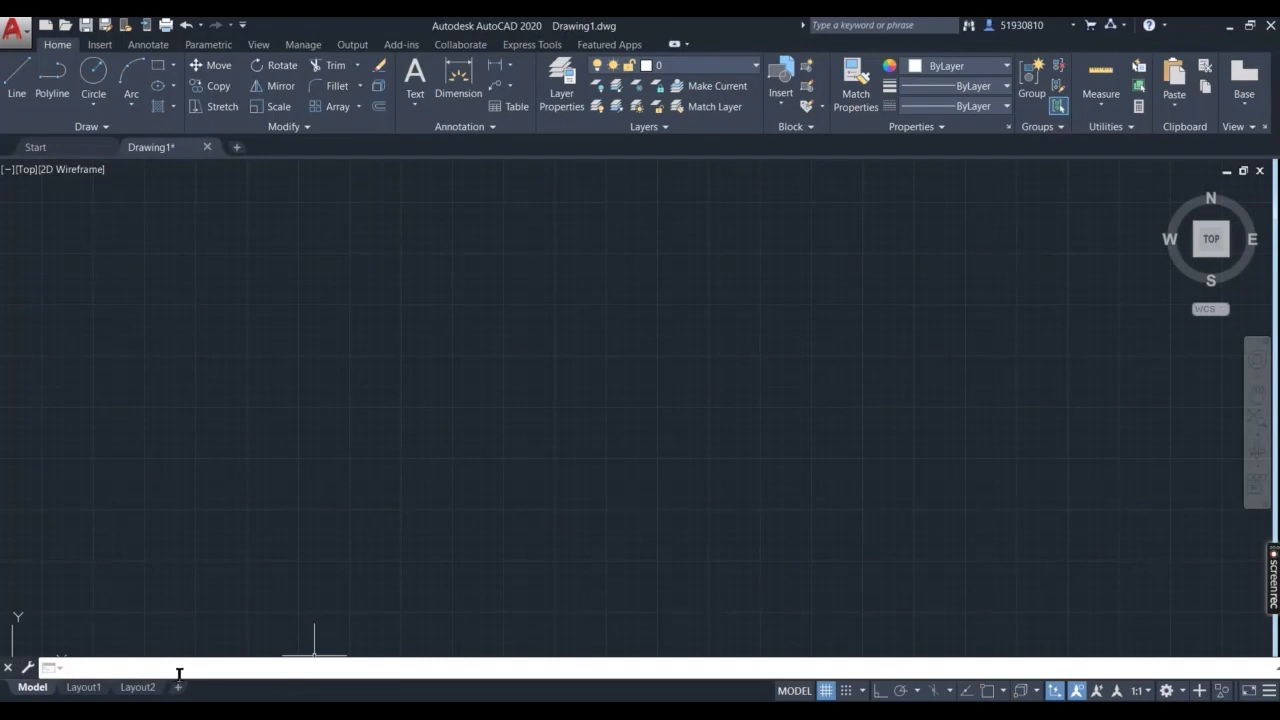
pyautogui.write('line')
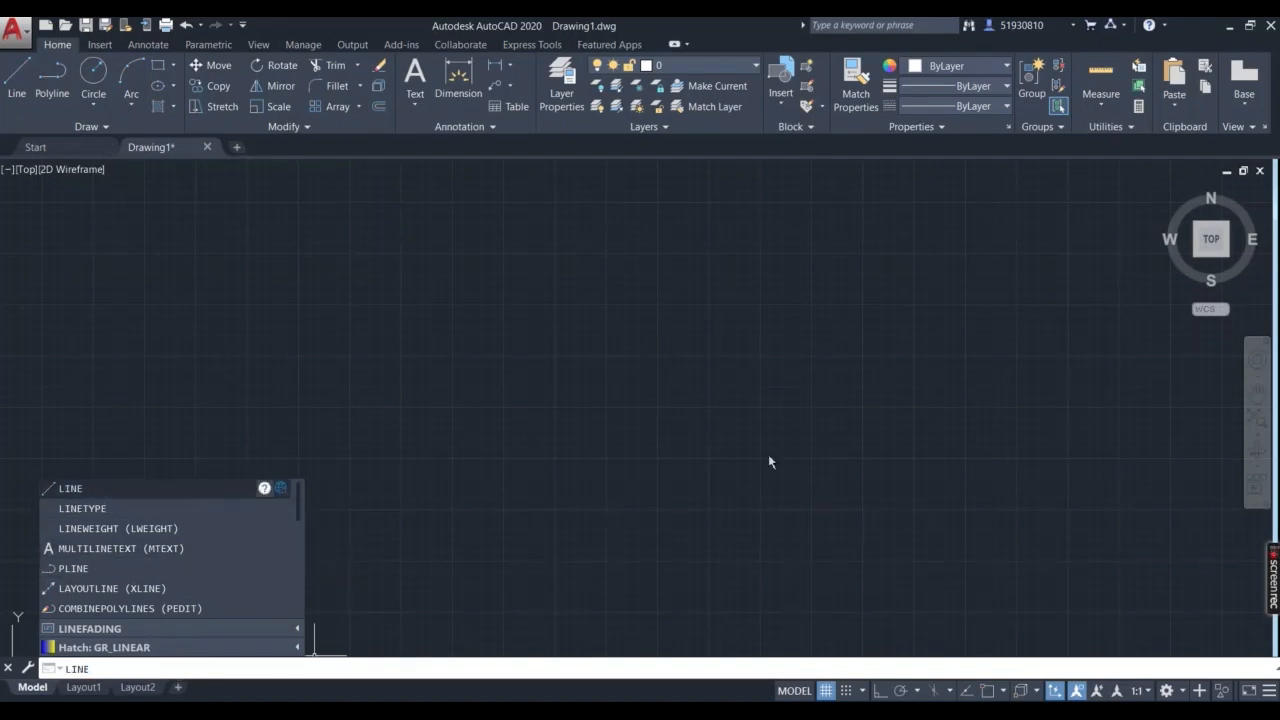
pyautogui.press('Return')
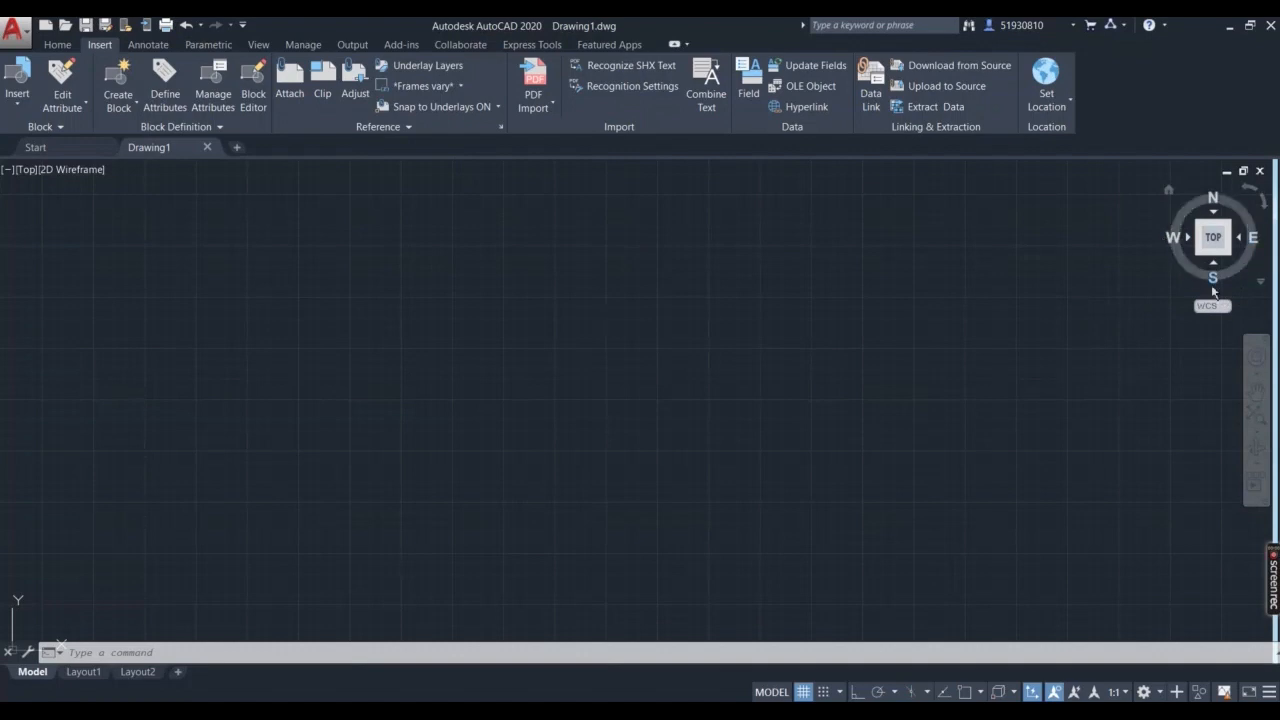
# Rotate the view of the empty drawing with the ViewCube to look at it from the front, left and bottom sides.
pyautogui.click(1221, 256)
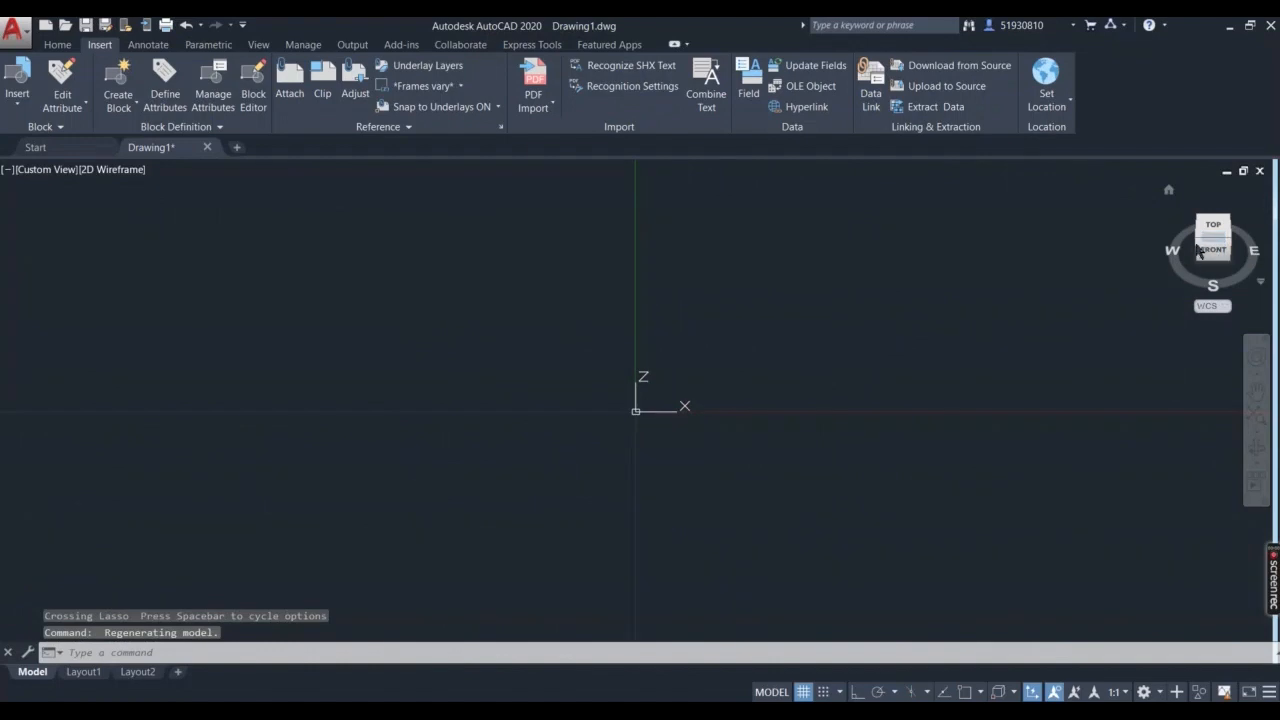
pyautogui.click(1212, 258)
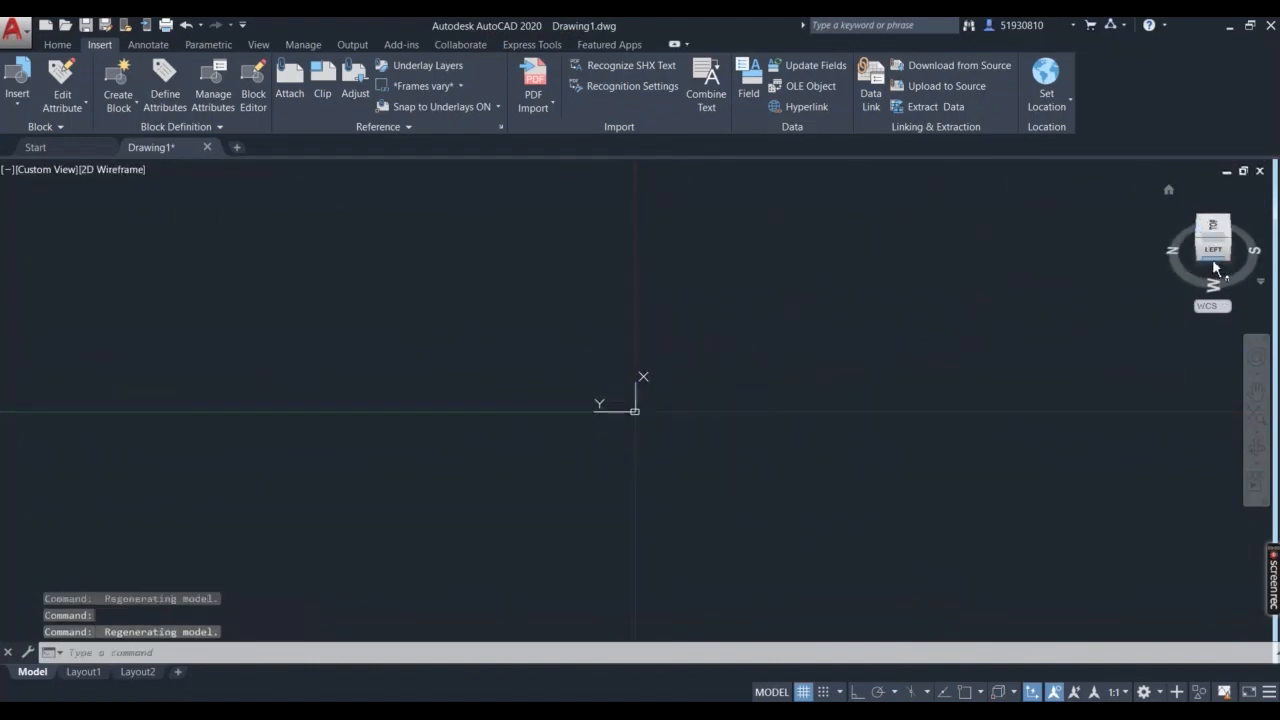
pyautogui.click(1214, 281)
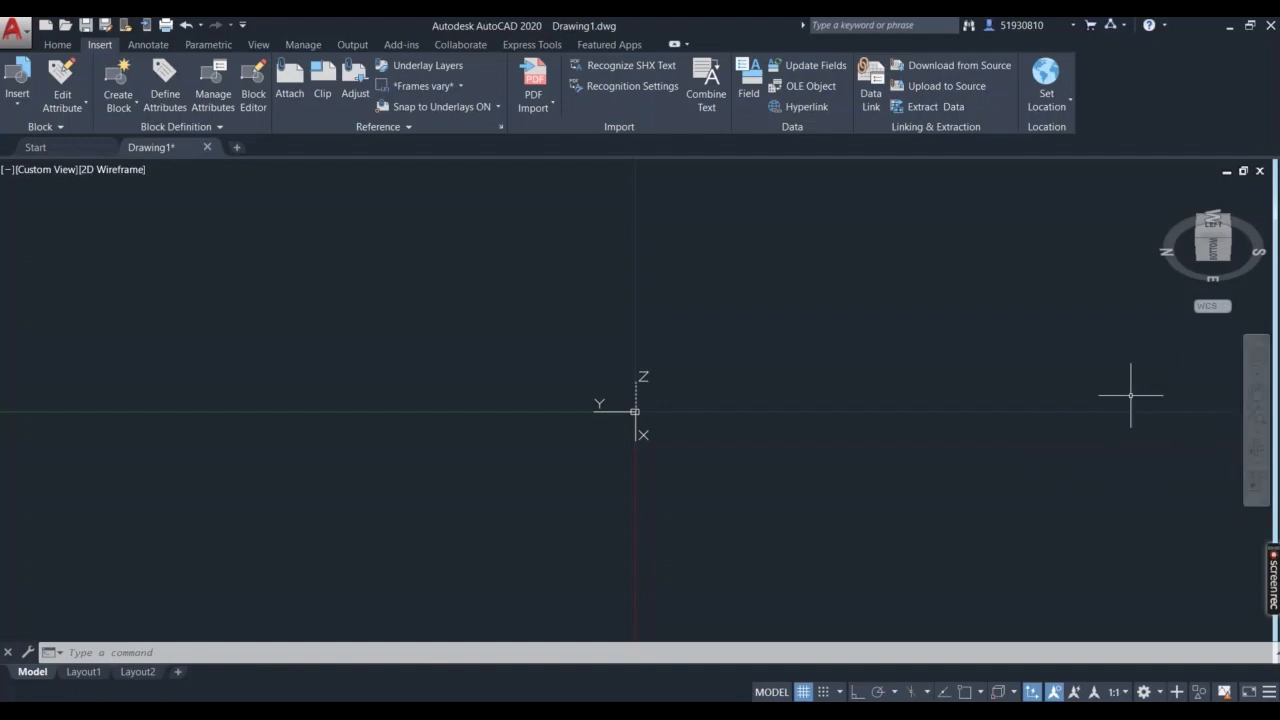
# Toggle the drawing grid off and back on several times.
pyautogui.hotkey('ctrl', 'g')
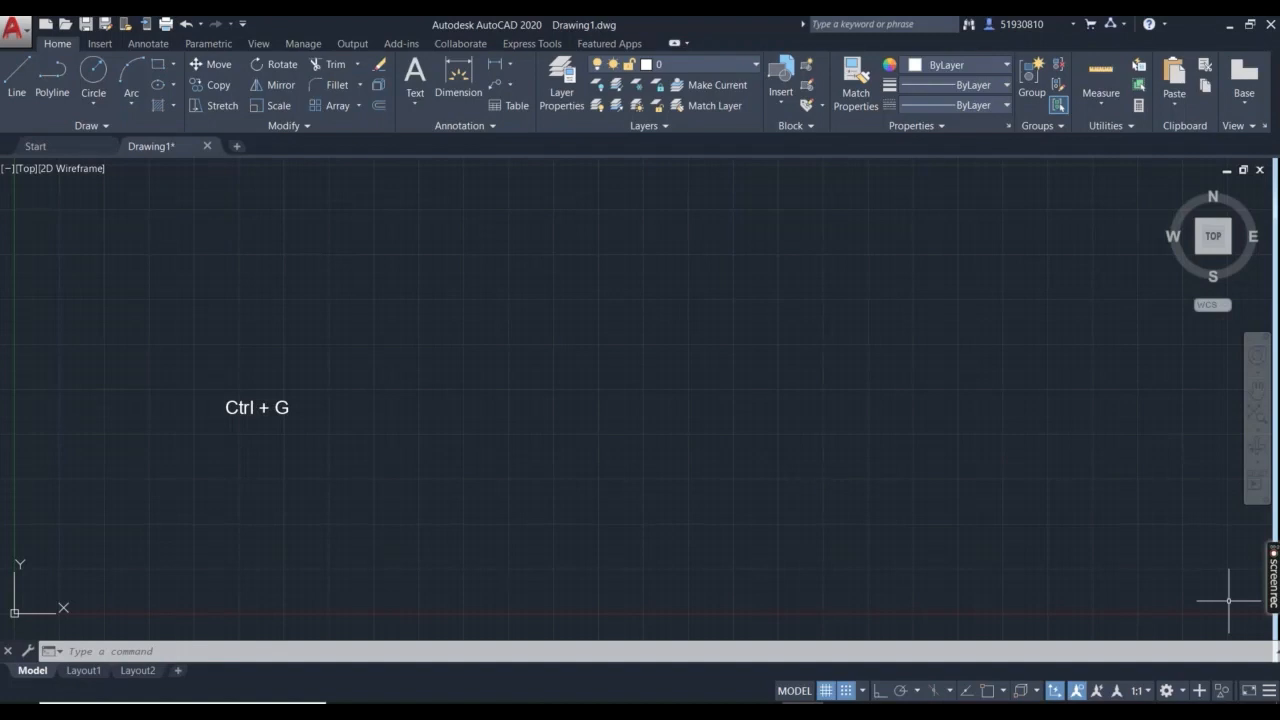
pyautogui.hotkey('ctrl', 'g')
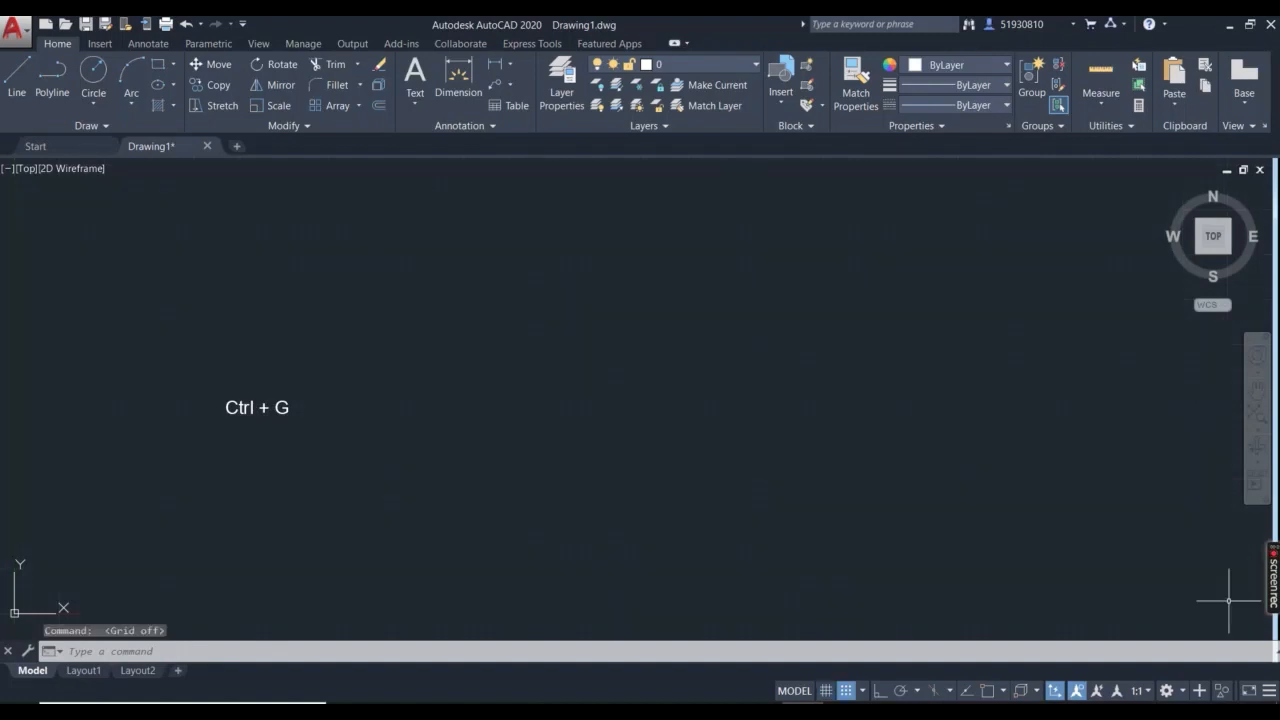
pyautogui.hotkey('ctrl', 'g')
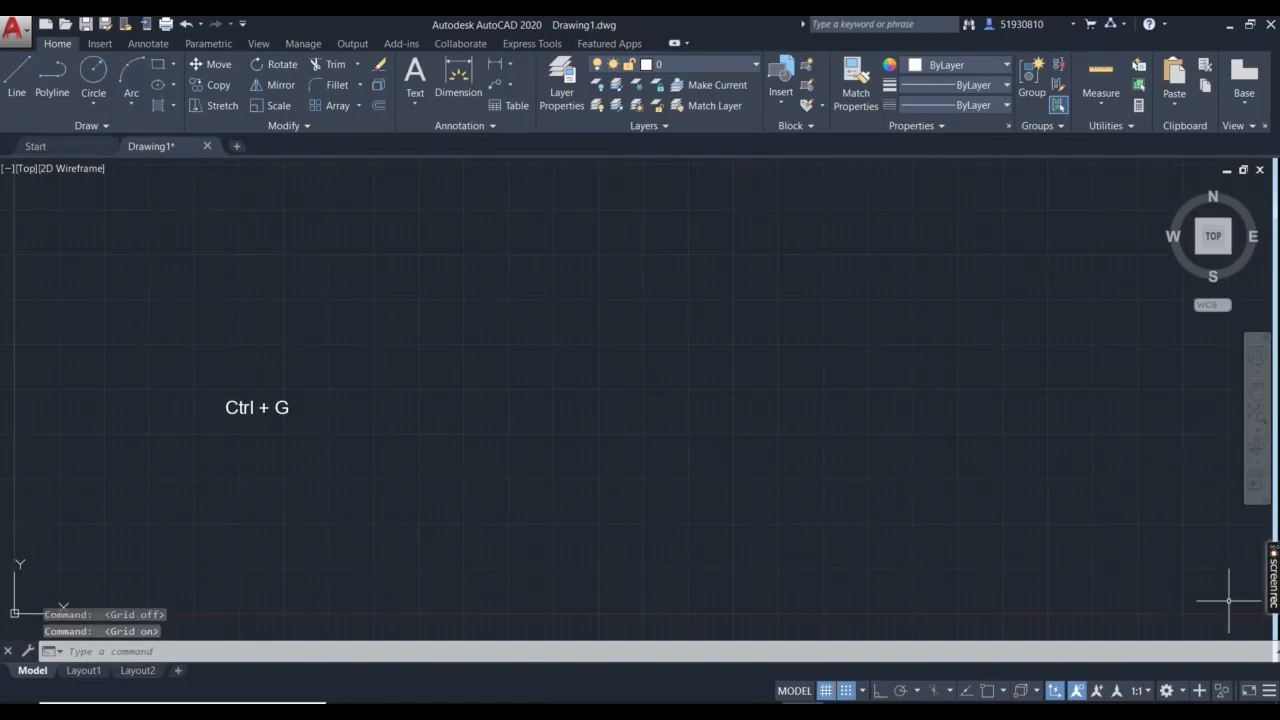
pyautogui.hotkey('ctrl', 'g')
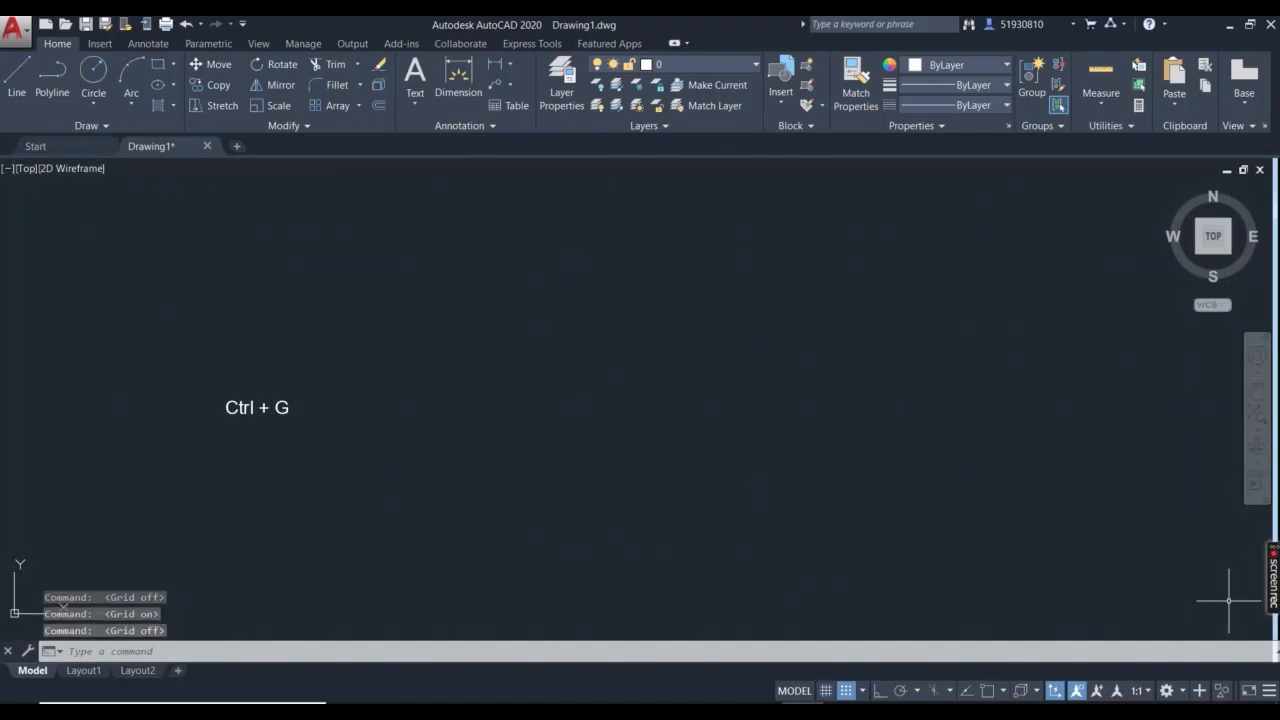
pyautogui.hotkey('ctrl', 'g')
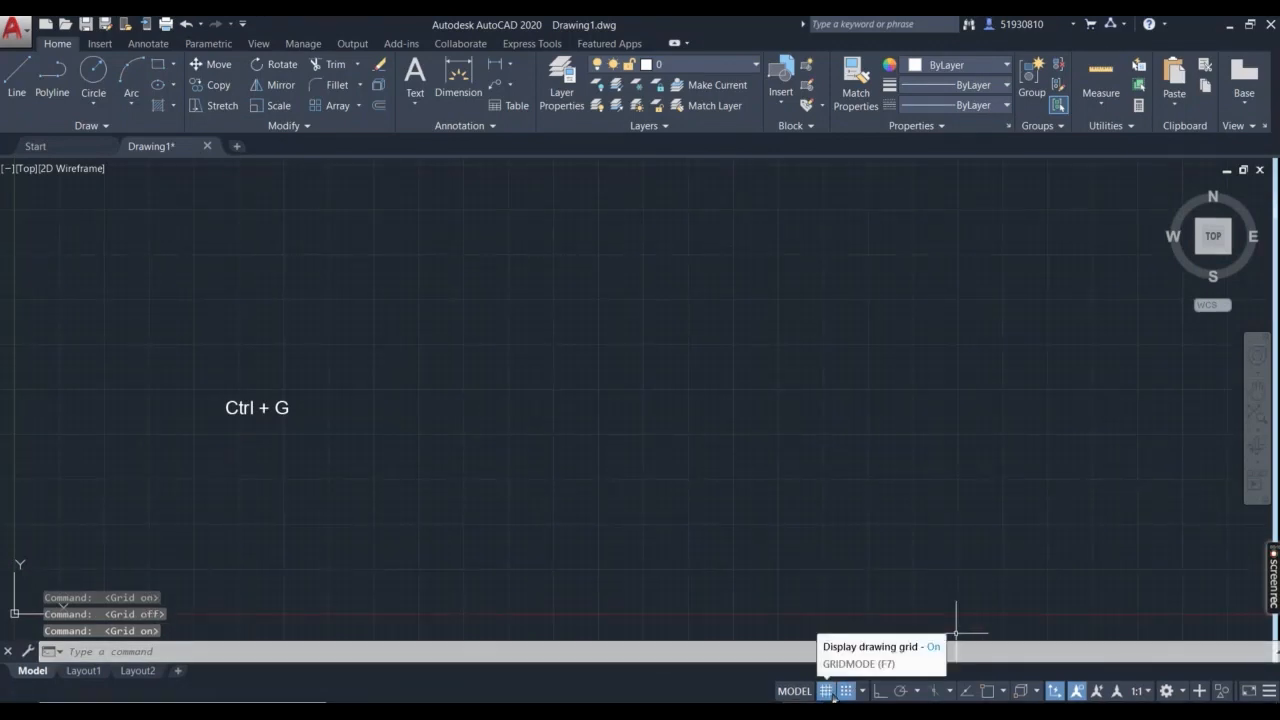
pyautogui.click(832, 695)
pyautogui.hotkey('ctrl', 'g')
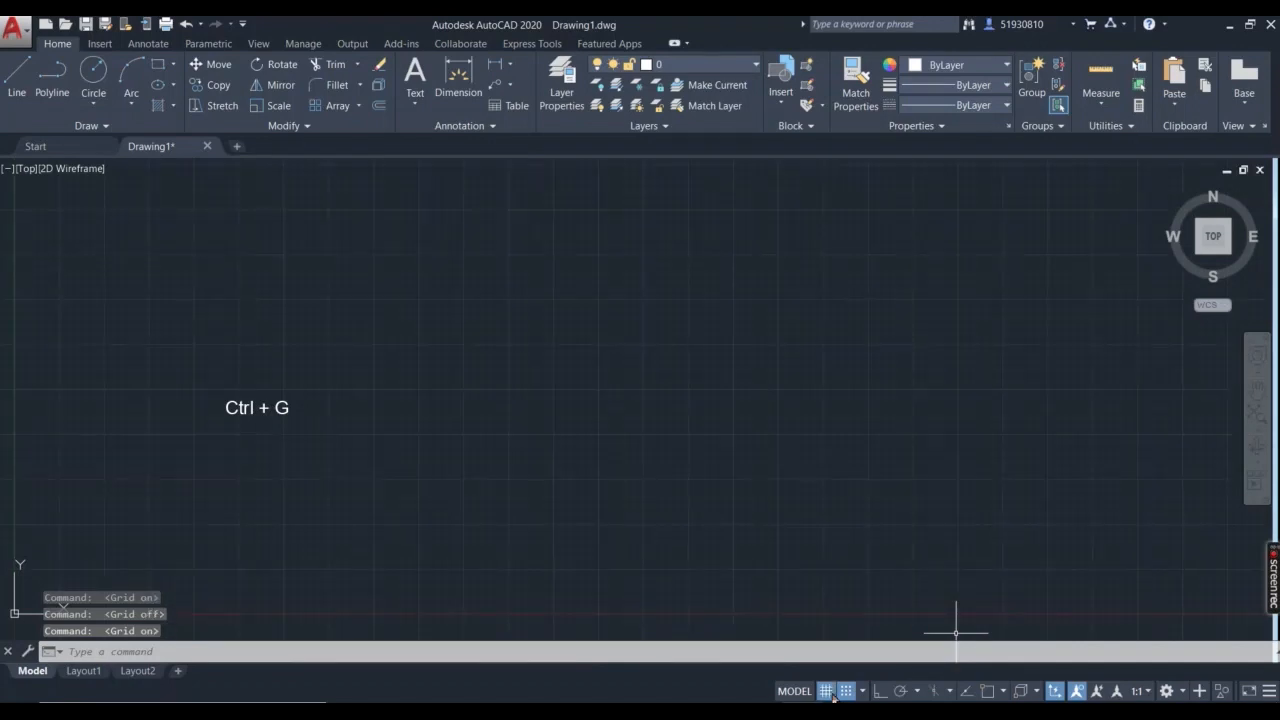
pyautogui.hotkey('ctrl', 'g')
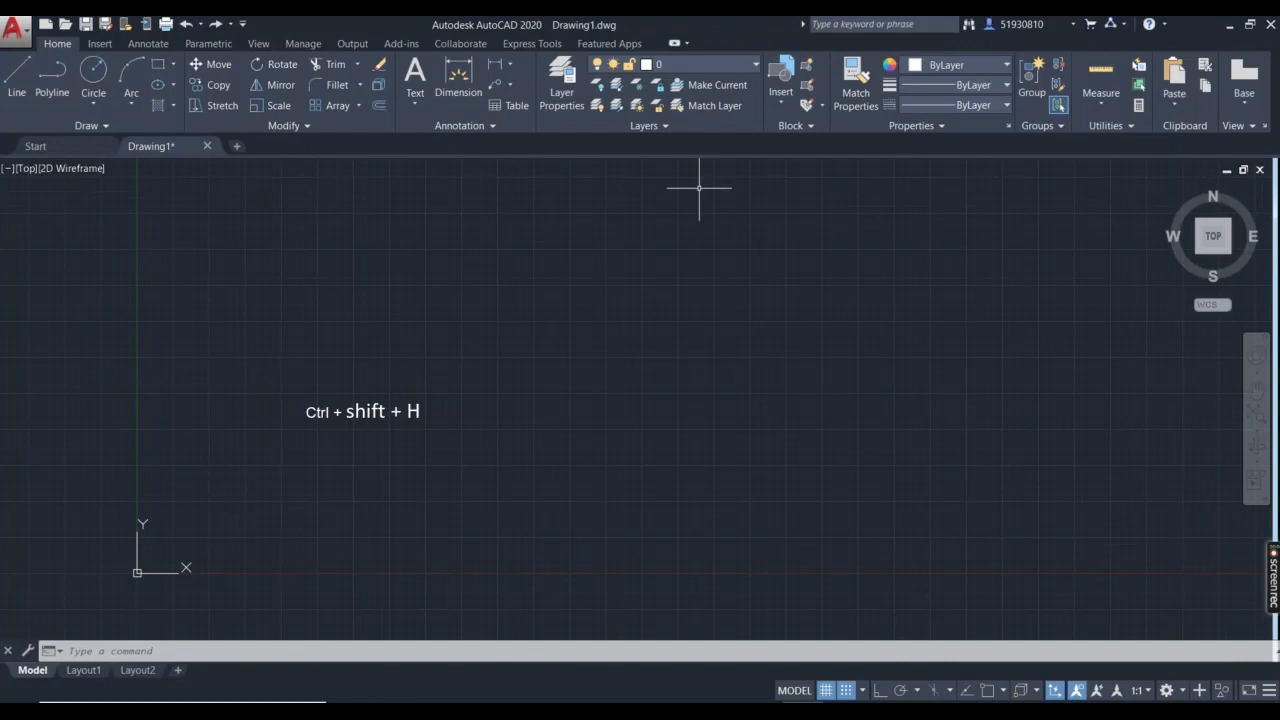
# Hide the ribbon and palettes, and restore them.
pyautogui.hotkey('ctrl', 'shift', 'h')
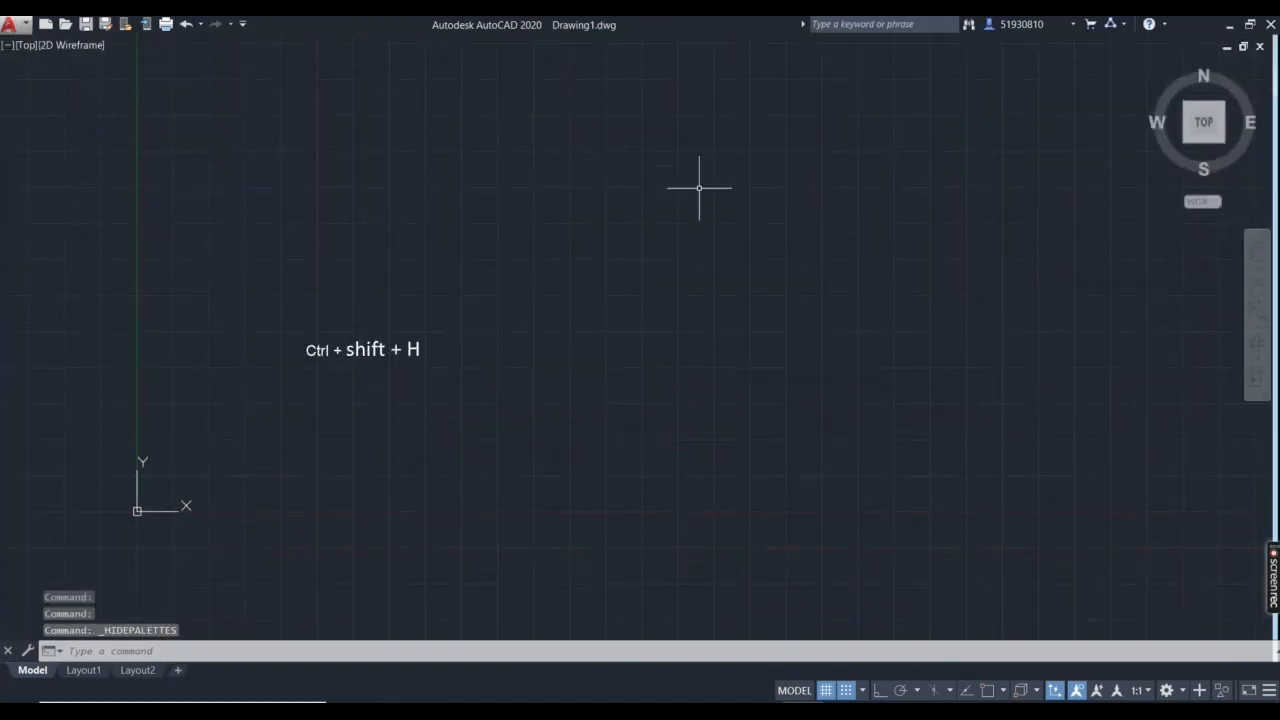
pyautogui.hotkey('ctrl', 'shift', 'h')
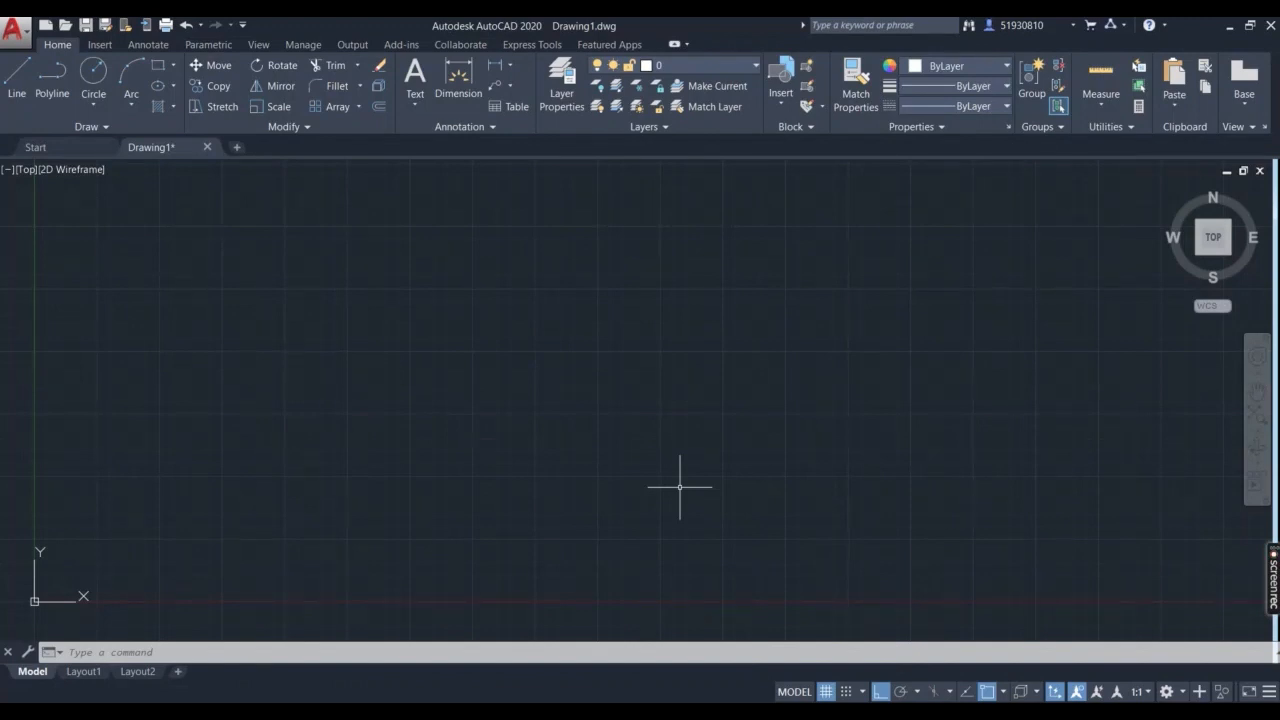
# Draw a single horizontal line near the middle of the drawing area with ortho mode on.
pyautogui.click(16, 95)
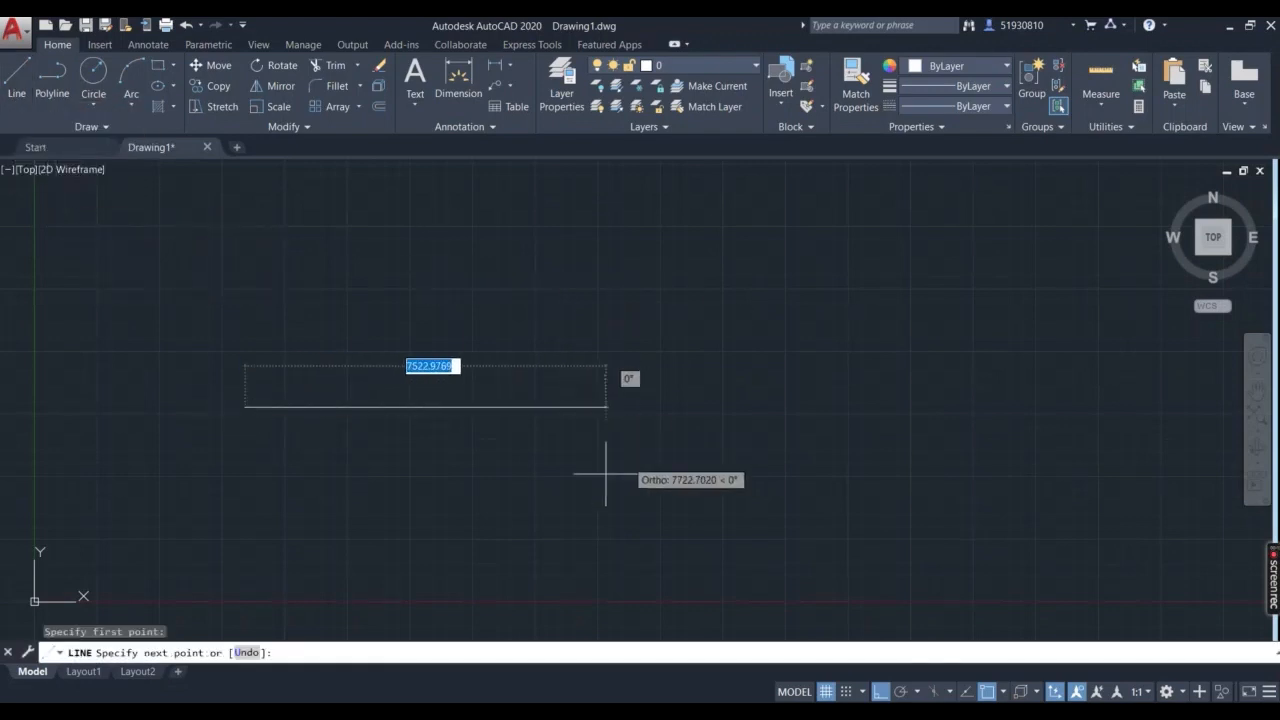
pyautogui.press('Escape')
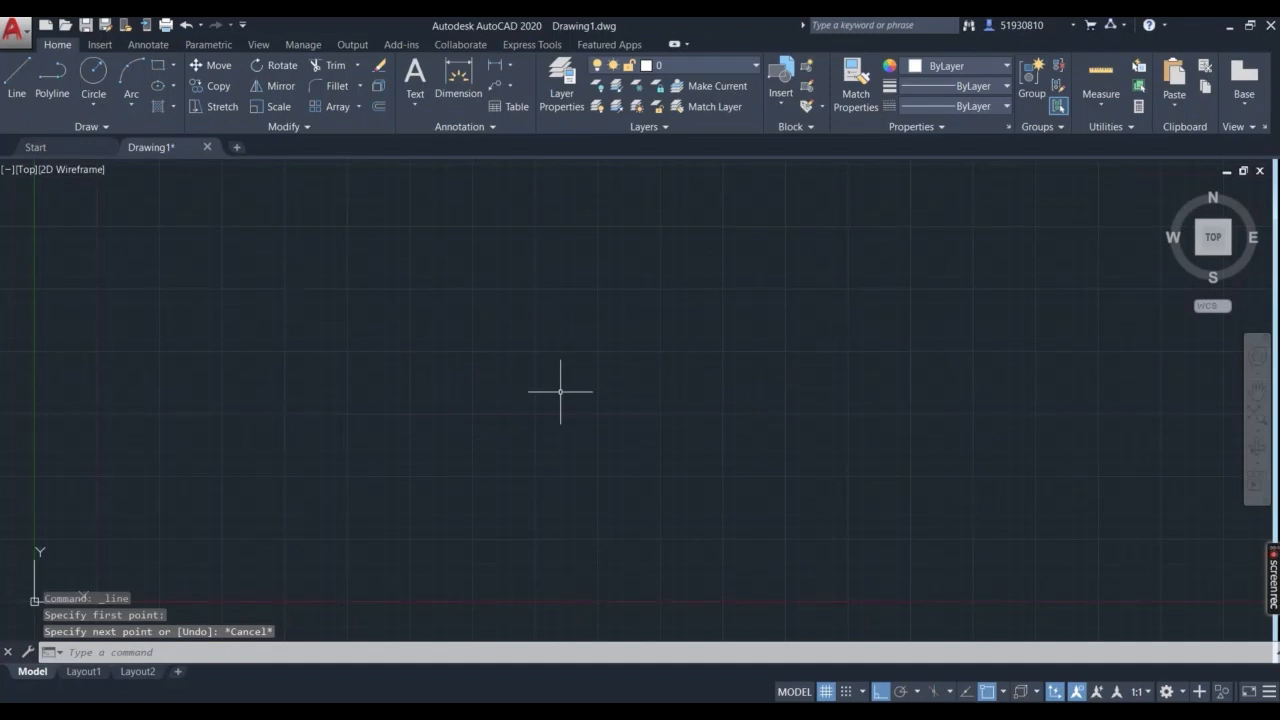
pyautogui.write('L')
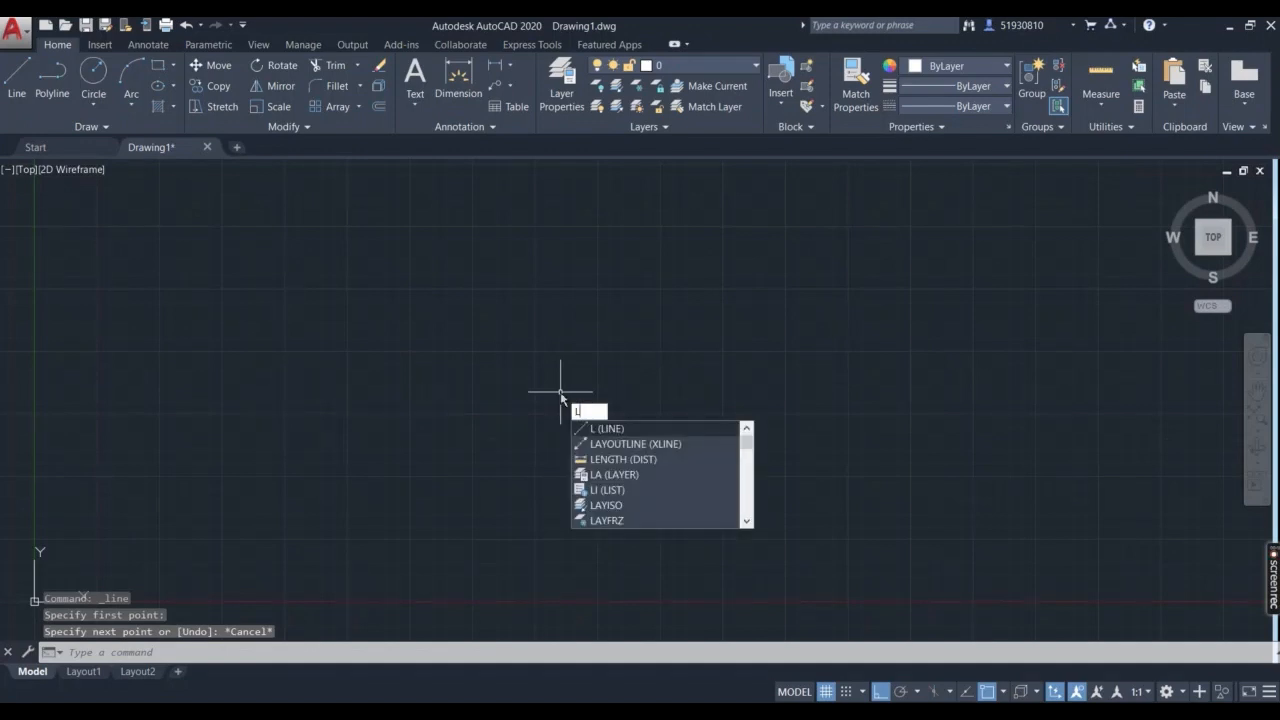
pyautogui.press('Return')
pyautogui.click(517, 406)
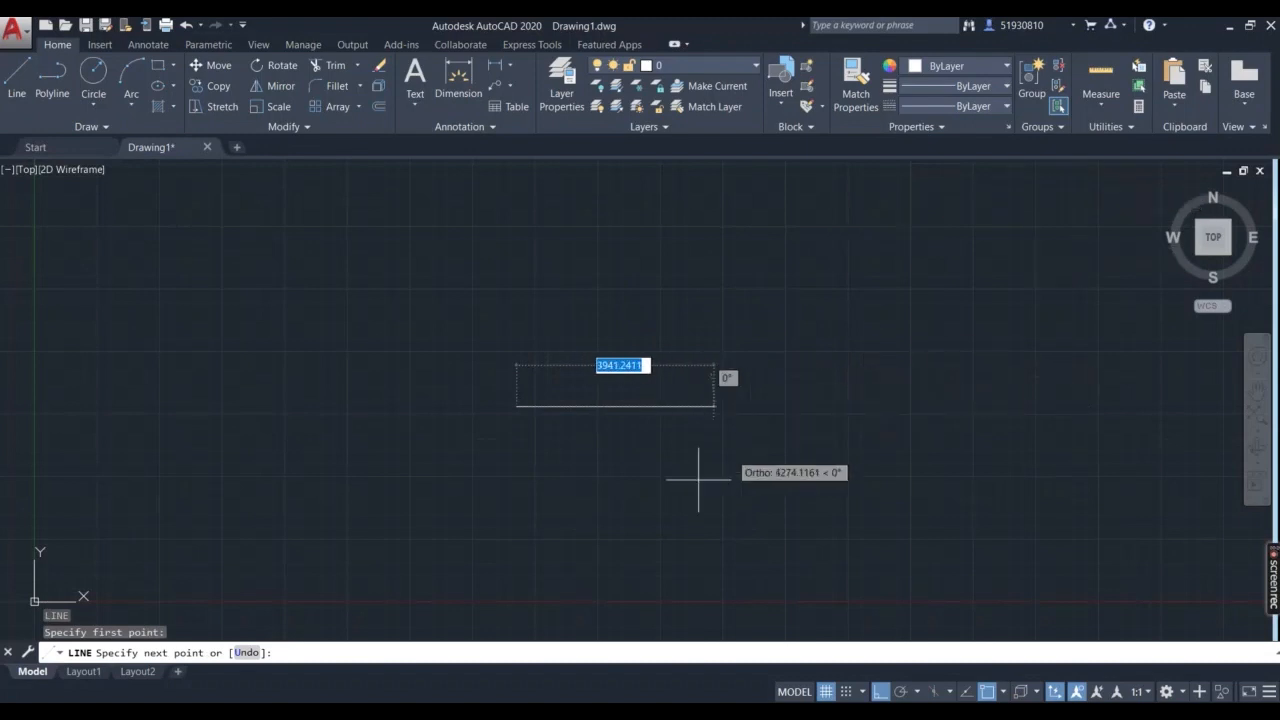
pyautogui.click(829, 445)
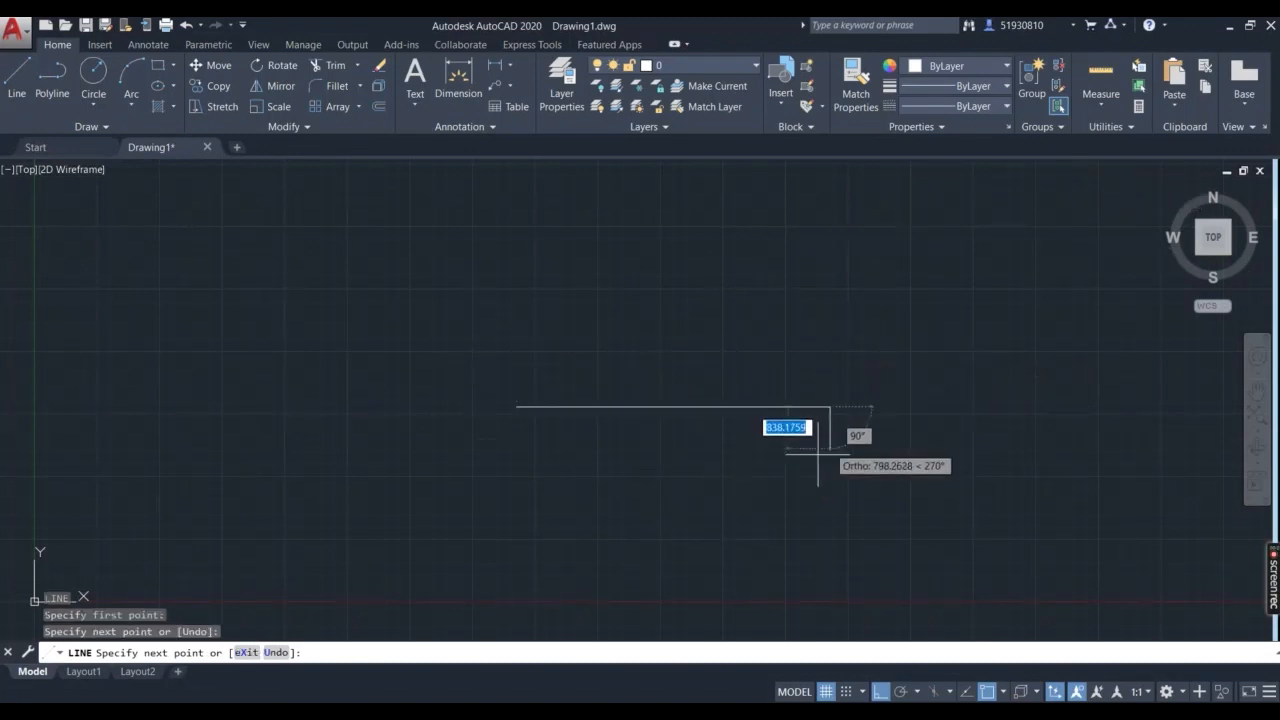
pyautogui.press('Escape')
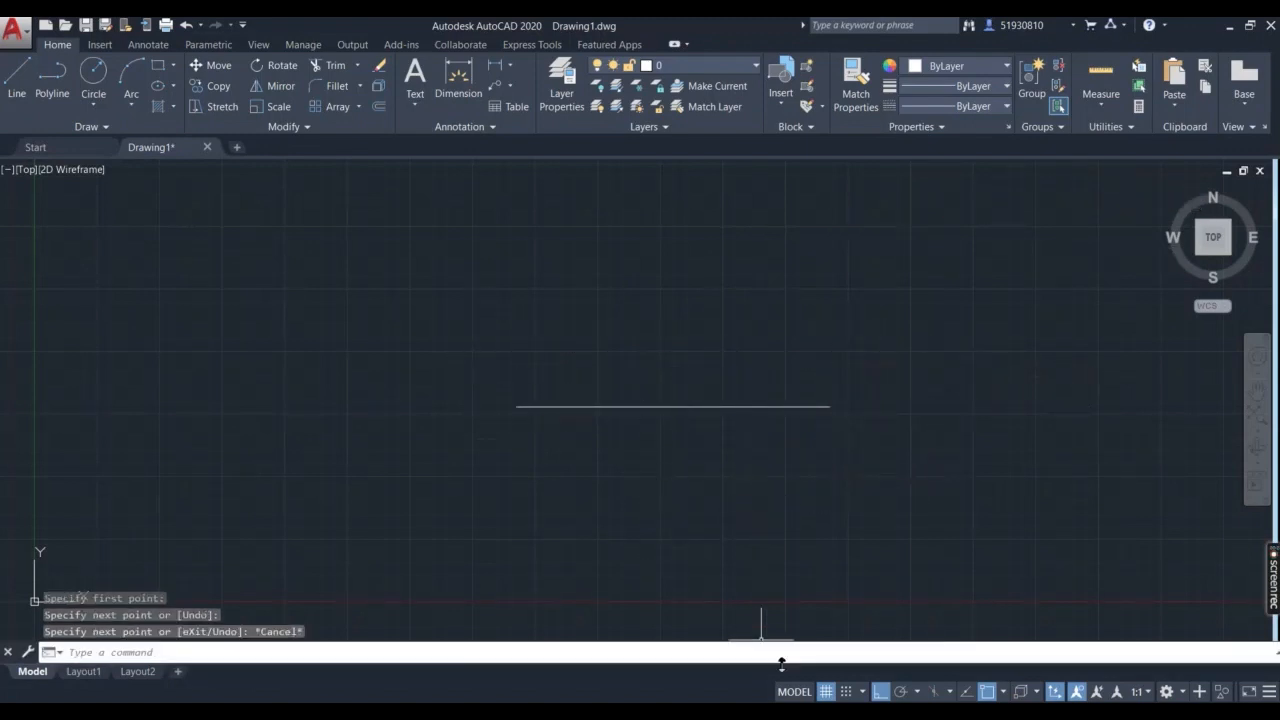
# Draw a second horizontal line slightly below the first one, starting farther to its left.
pyautogui.write('l')
pyautogui.press('Return')
pyautogui.click(323, 452)
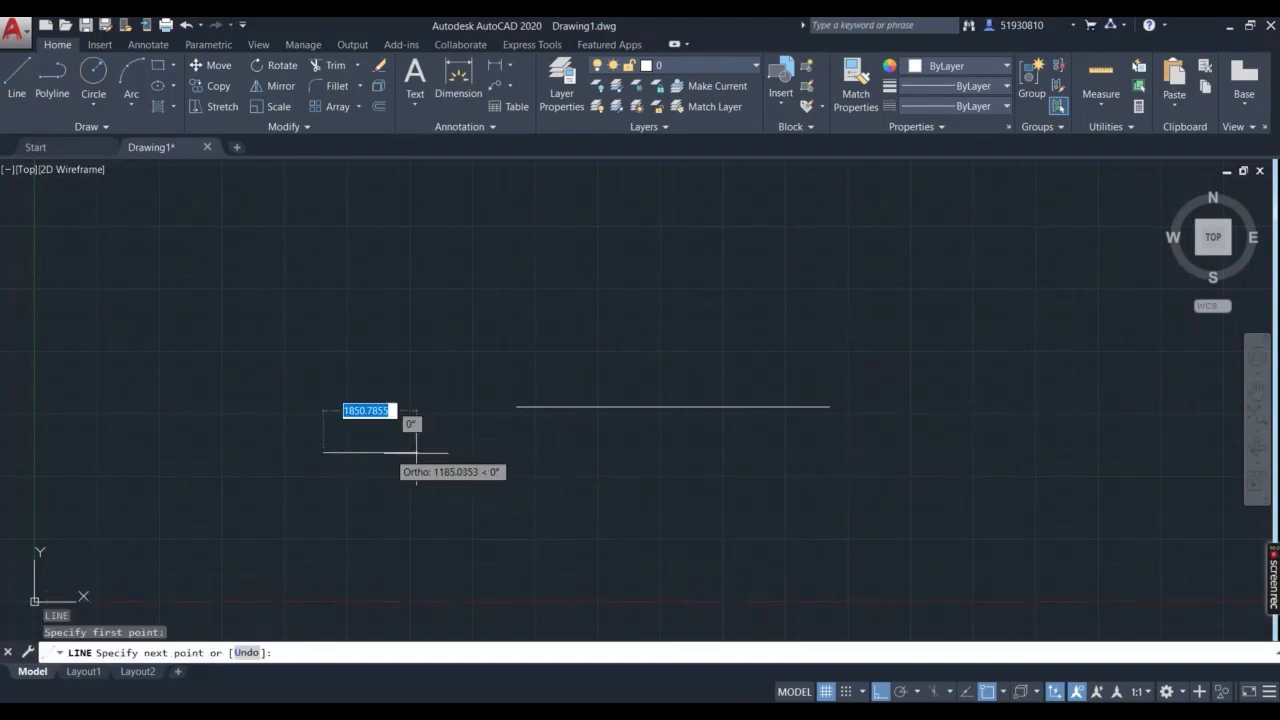
pyautogui.click(674, 452)
pyautogui.press('Return')
# Draw a vertical line going up from just above the left end of the lower horizontal line.
pyautogui.press('Return')
pyautogui.click(323, 452)
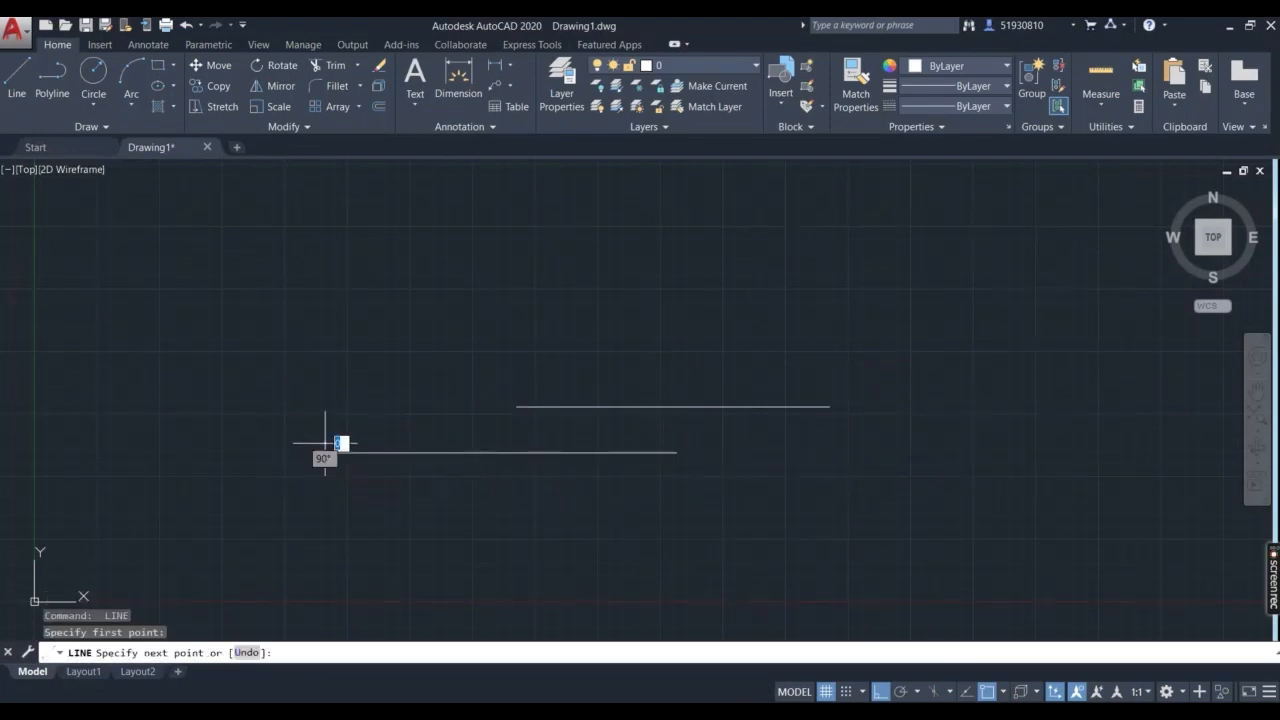
pyautogui.click(341, 326)
pyautogui.press('Escape')
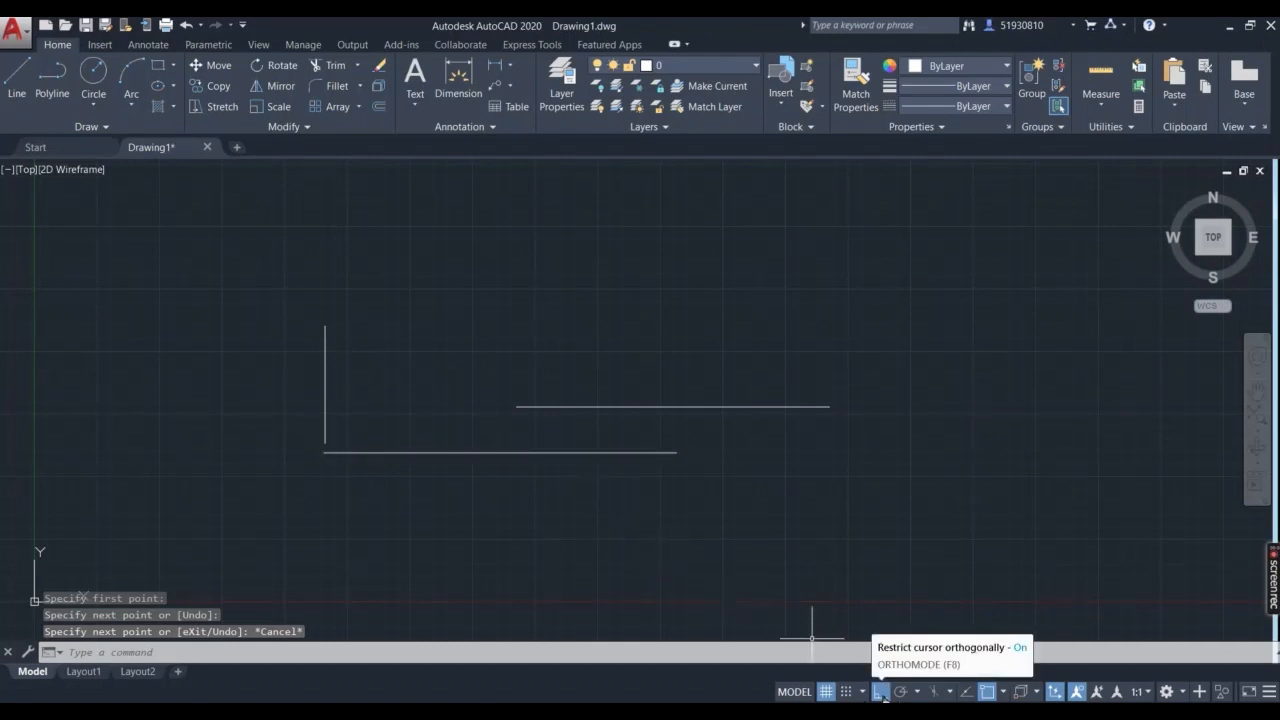
# Turn ortho mode off and draw two connected slanted lines forming a peak to the right of the horizontal lines.
pyautogui.click(881, 691)
pyautogui.write('l')
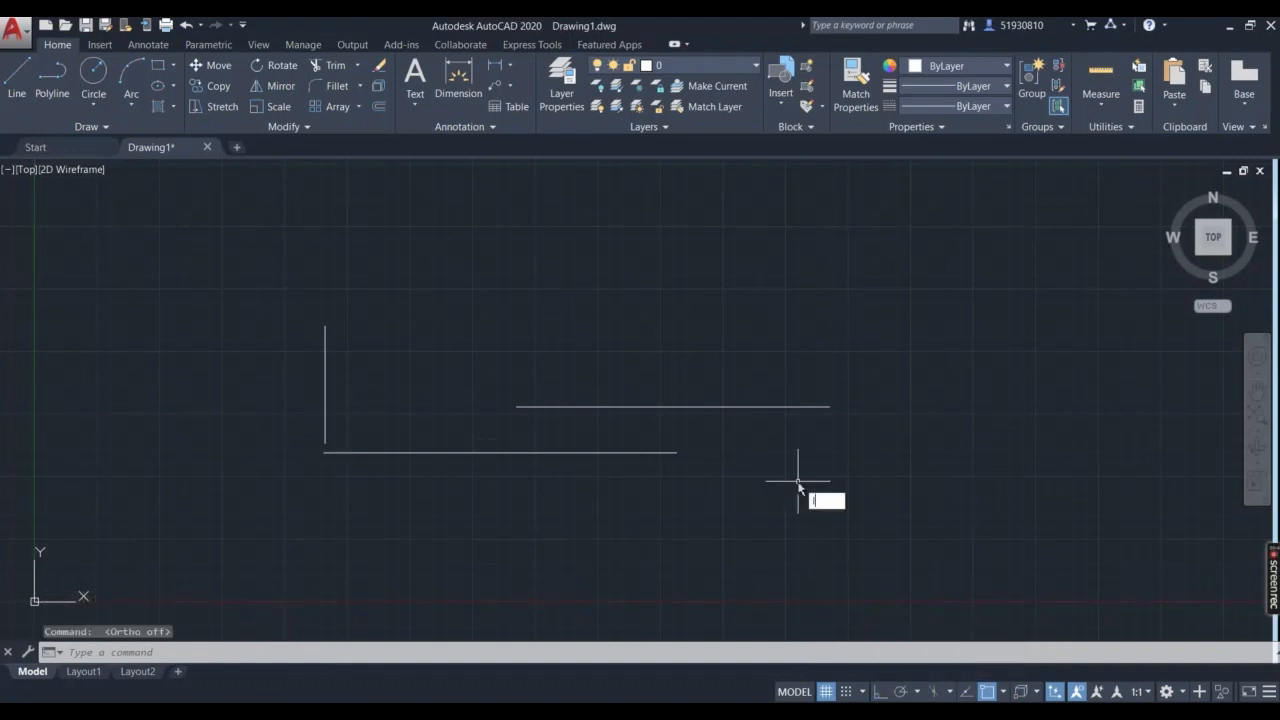
pyautogui.press('Return')
pyautogui.click(858, 515)
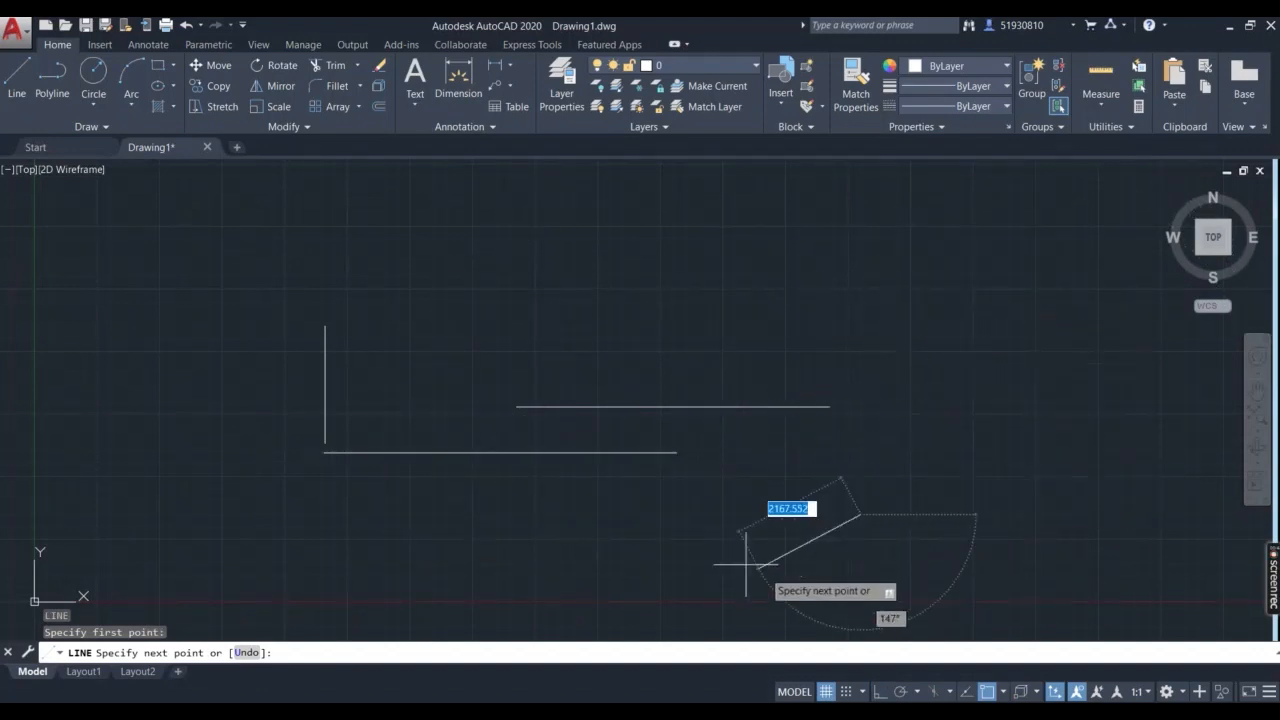
pyautogui.click(881, 389)
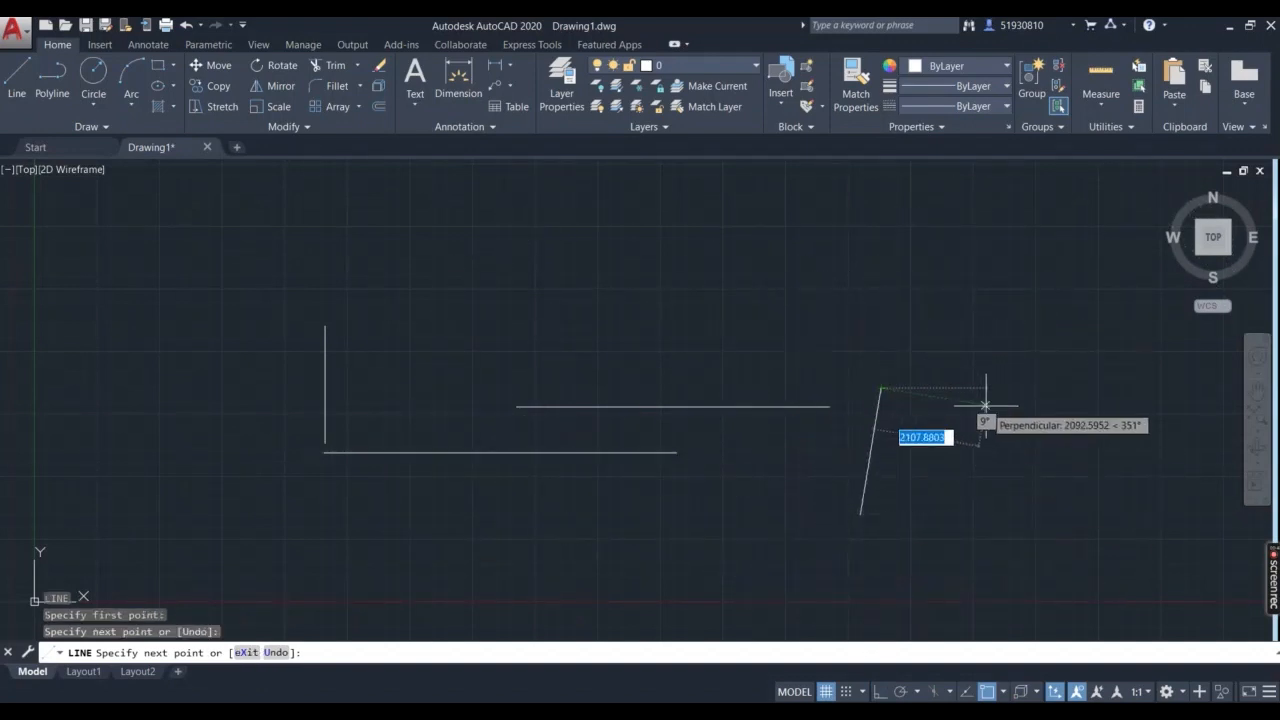
pyautogui.click(999, 464)
pyautogui.press('Escape')
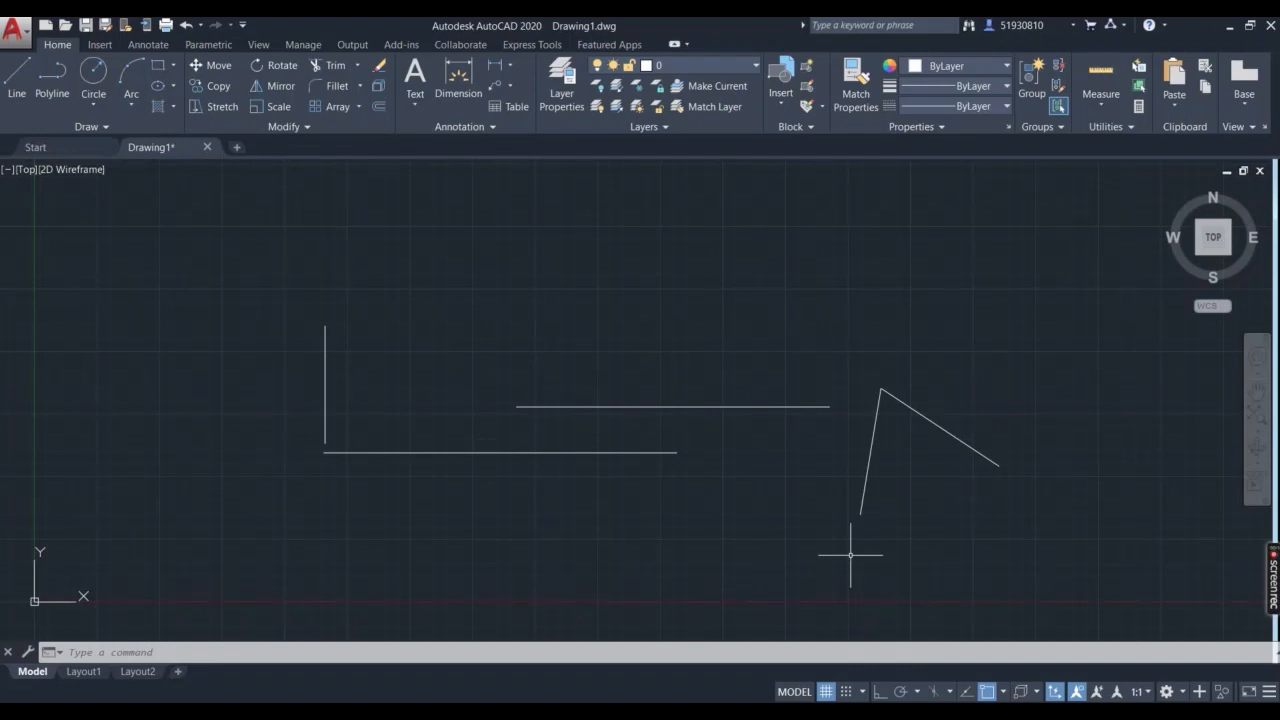
# Draw a nearly horizontal line with ortho mode off, above all the existing lines.
pyautogui.write('l')
pyautogui.press('Return')
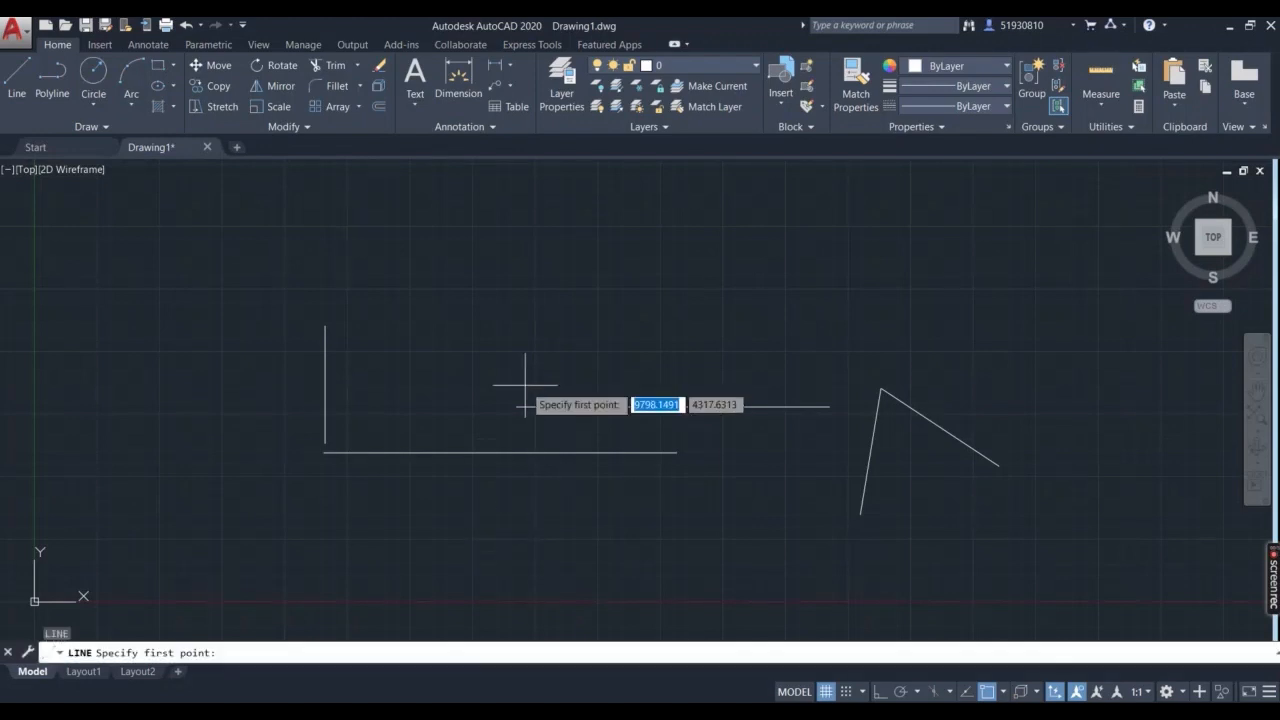
pyautogui.click(463, 270)
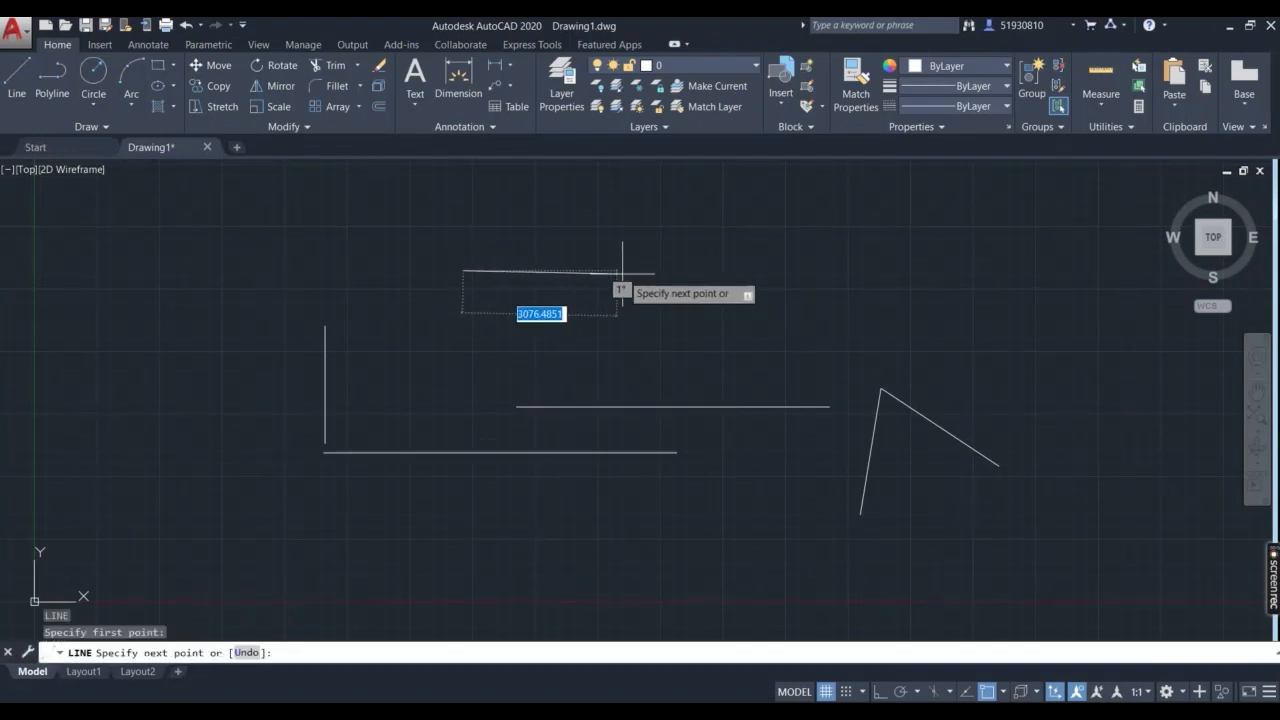
pyautogui.click(863, 271)
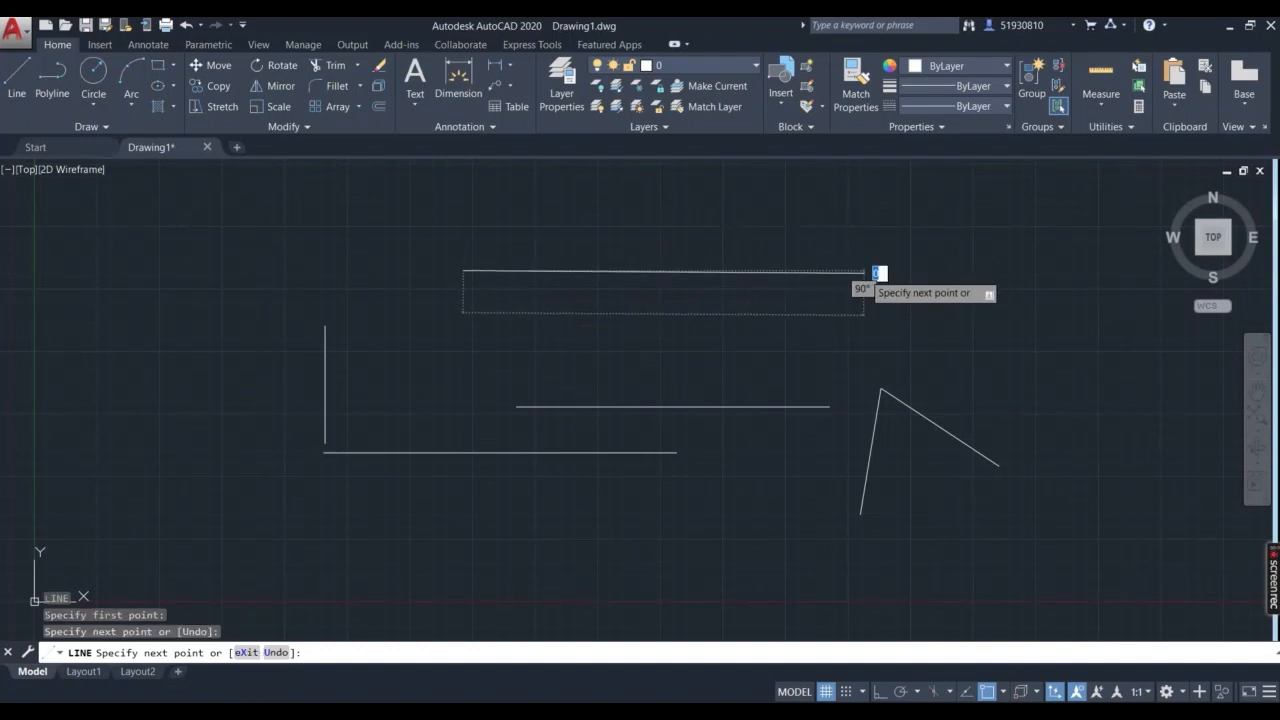
pyautogui.press('Escape')
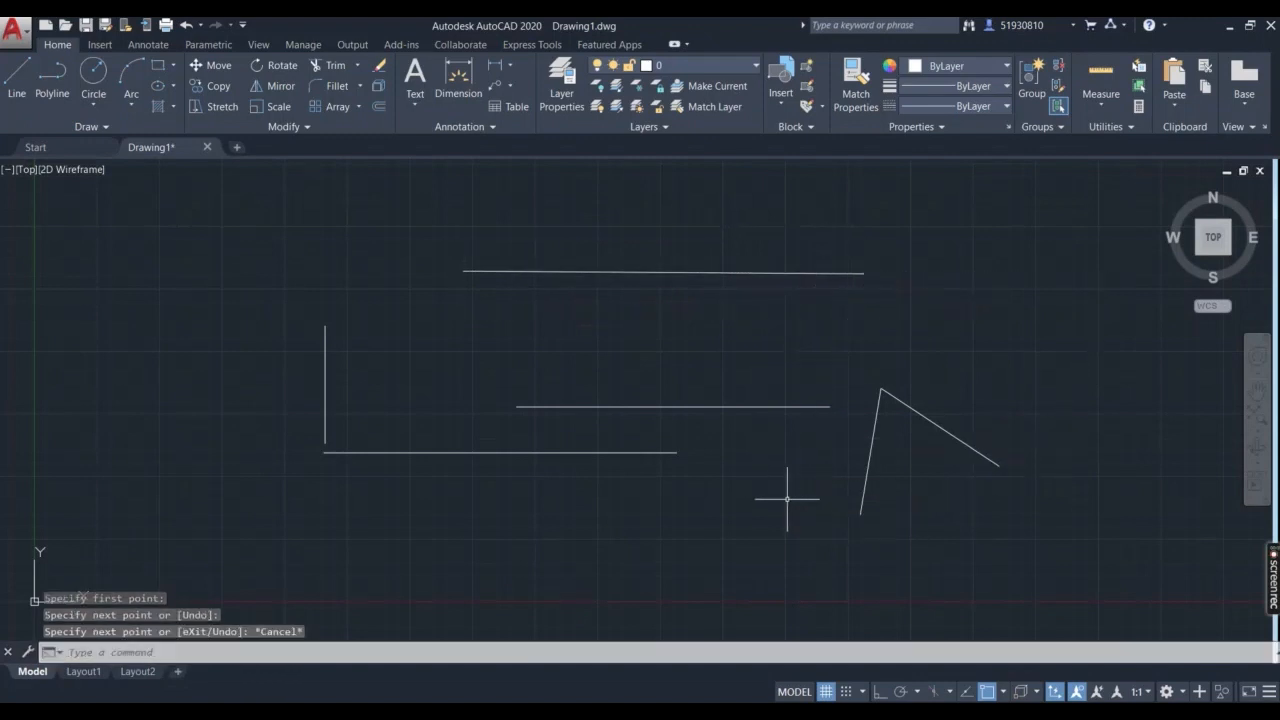
pyautogui.click(455, 249)
pyautogui.click(478, 282)
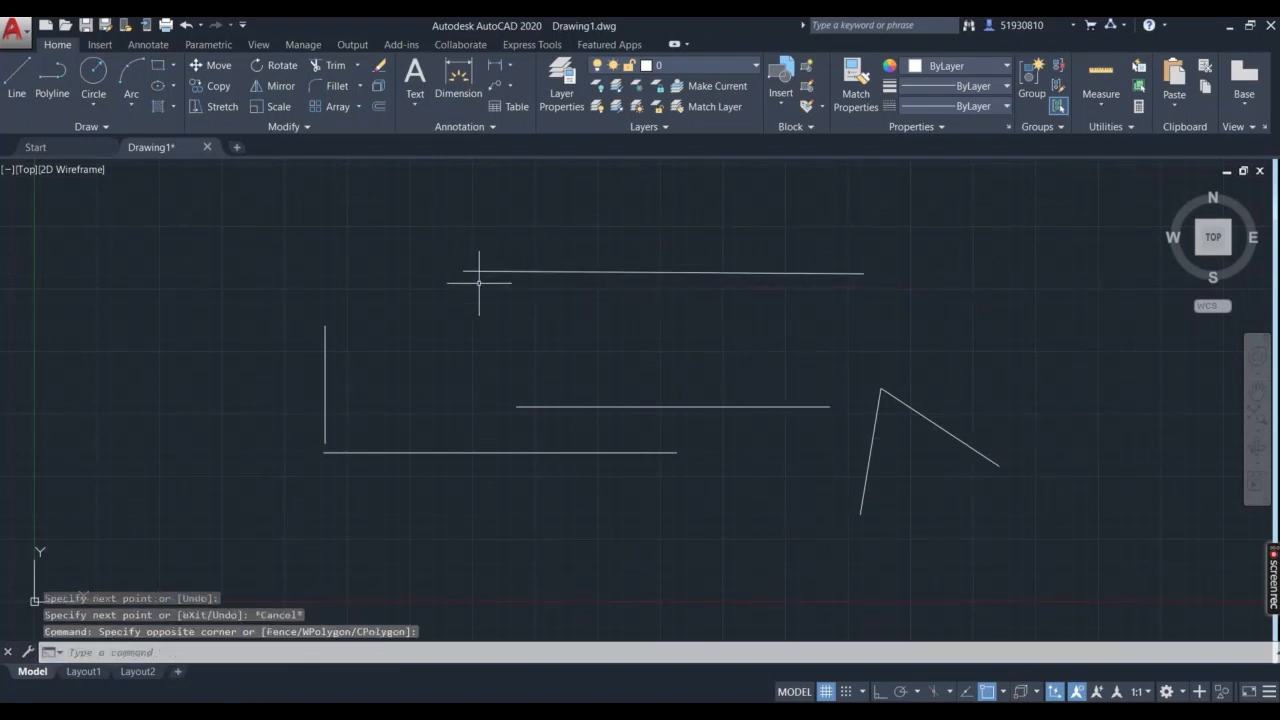
# Draw a slanted line rising to the right that crosses the lower horizontal line.
pyautogui.write('l')
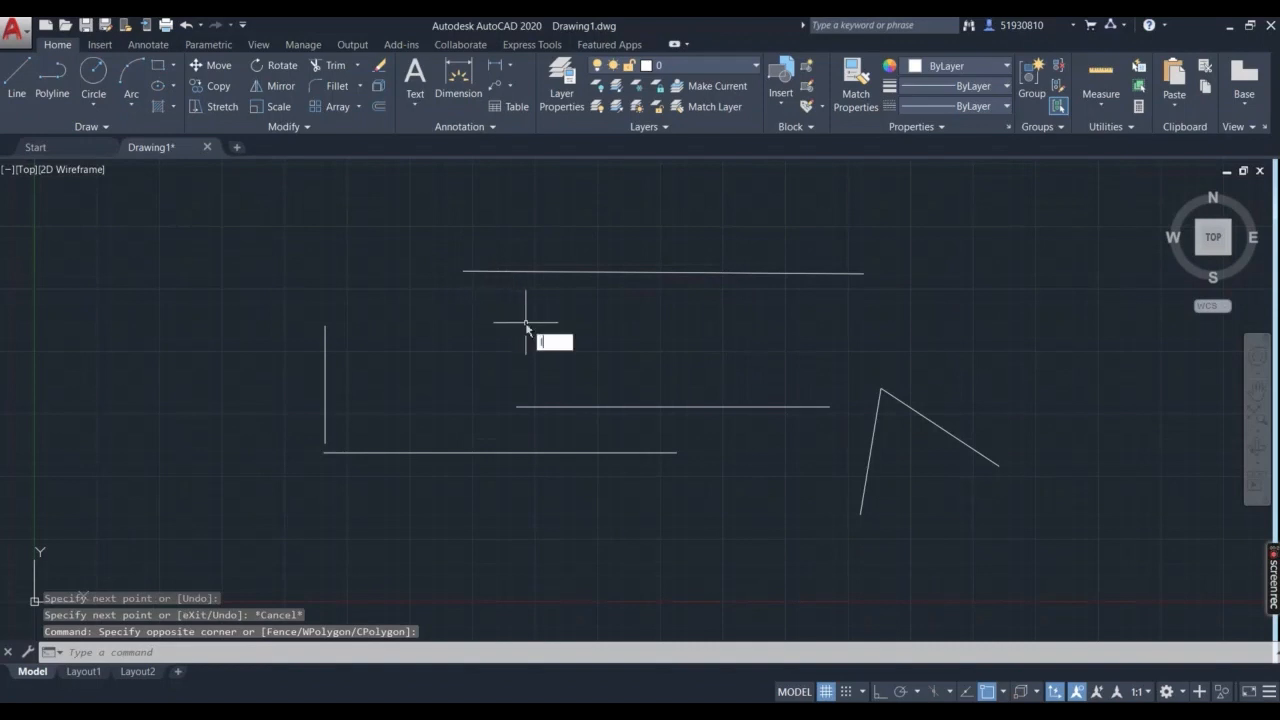
pyautogui.press('Return')
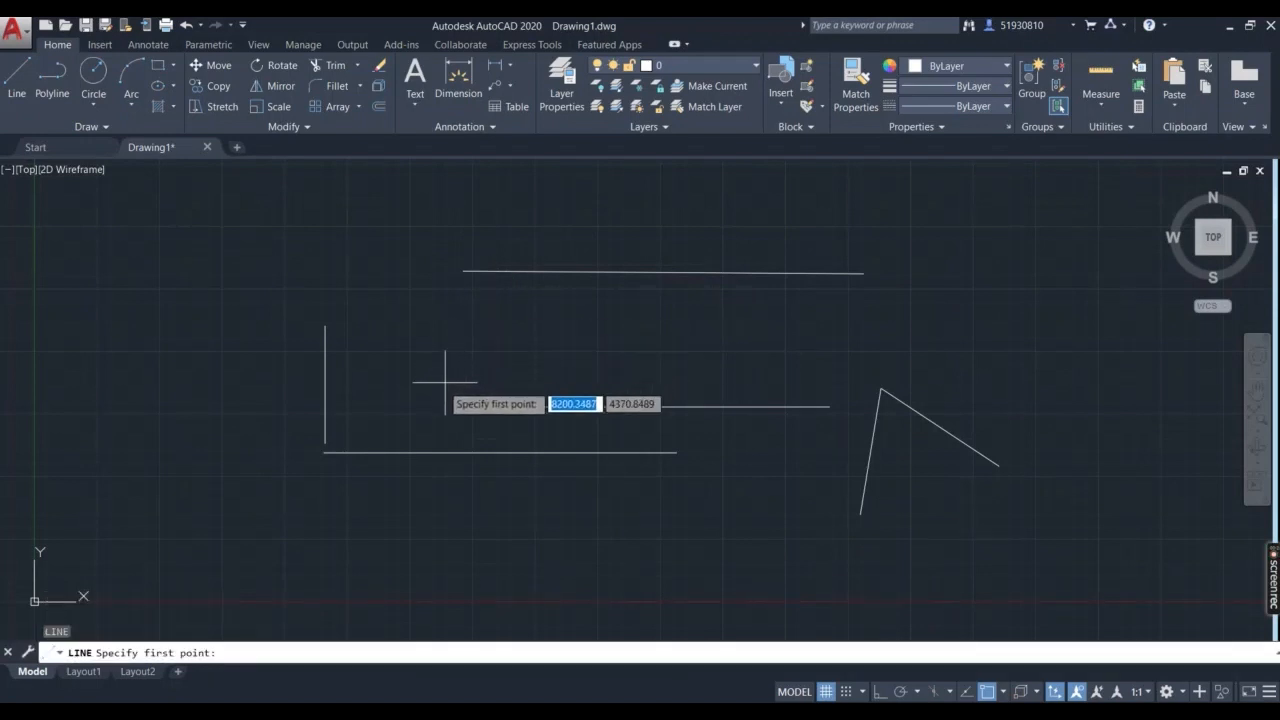
pyautogui.click(376, 543)
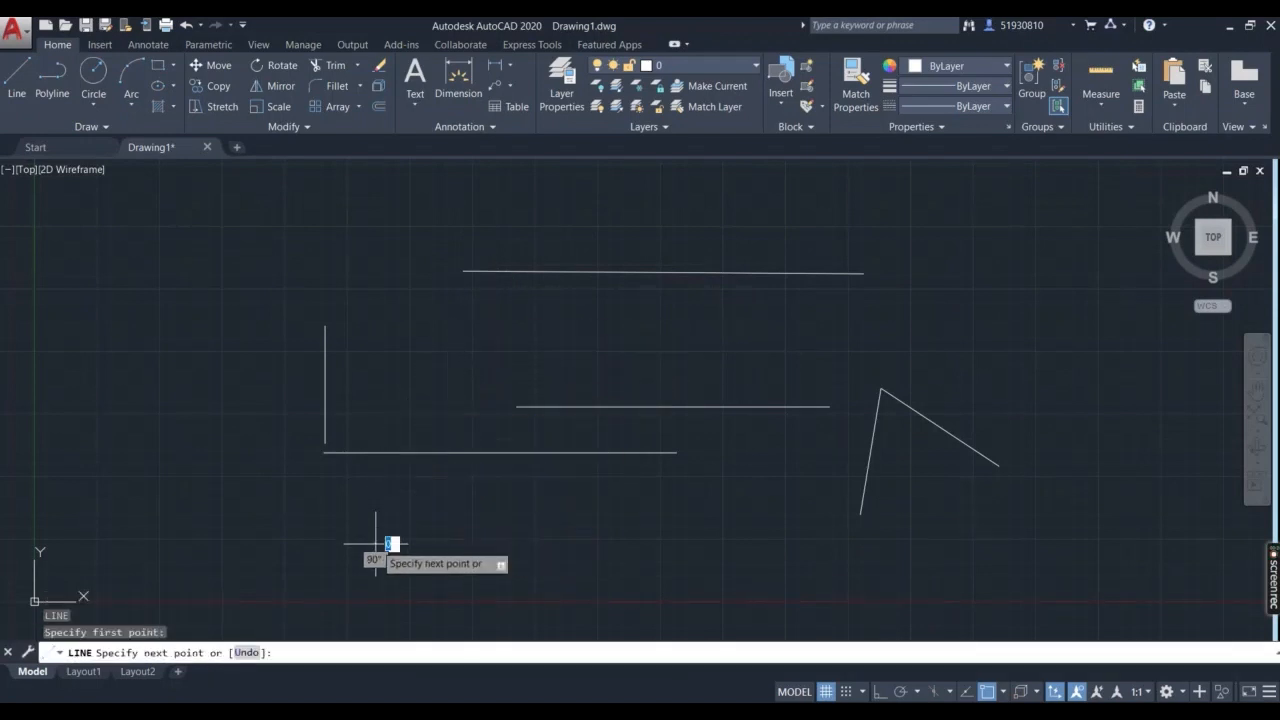
pyautogui.click(497, 326)
pyautogui.press('Escape')
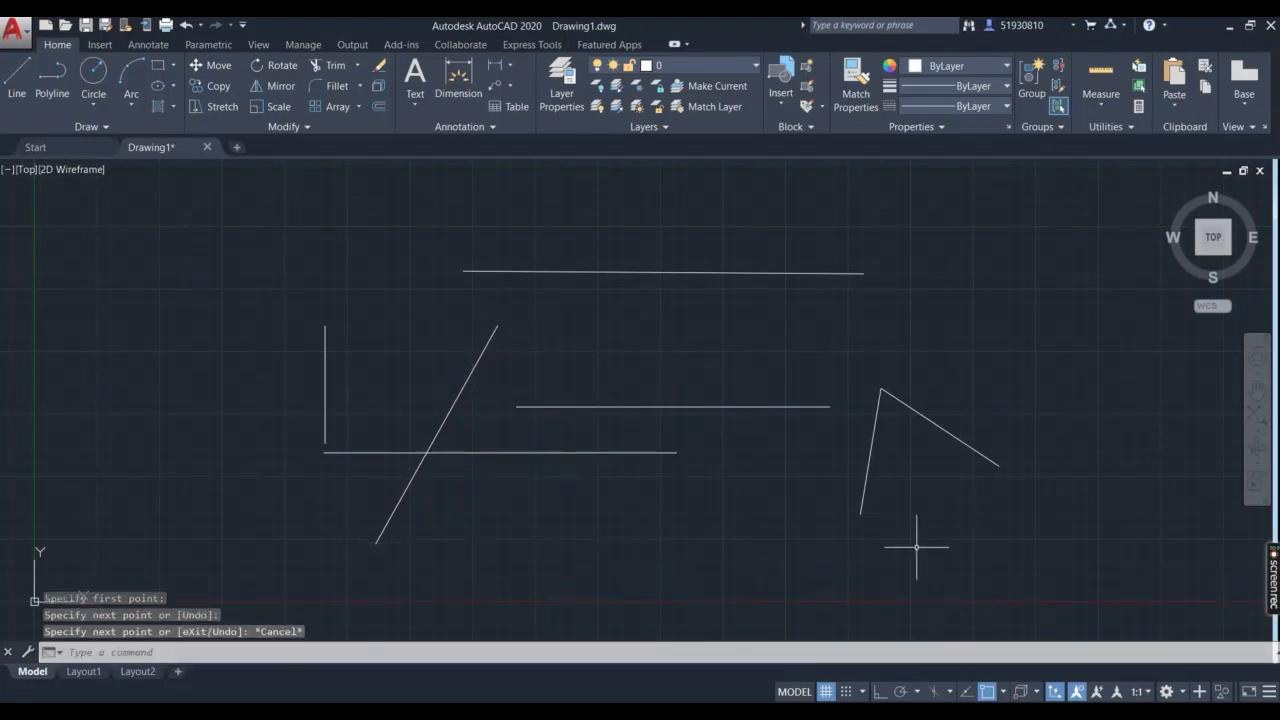
# Erase all the lines in the drawing.
pyautogui.click(1094, 570)
pyautogui.click(225, 228)
pyautogui.press('Delete')
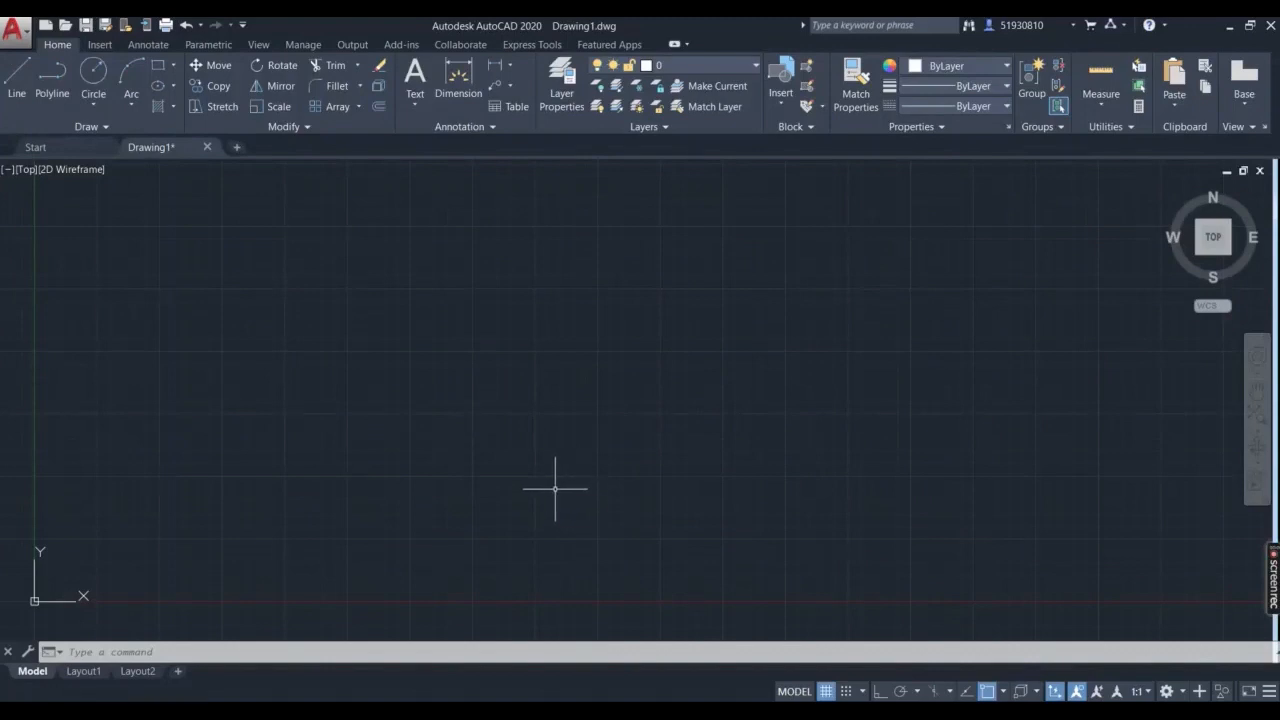
# Draw a nearly horizontal line 200 units long, continued by a freehand segment sloping steeply down to the right.
pyautogui.write('l')
pyautogui.press('Return')
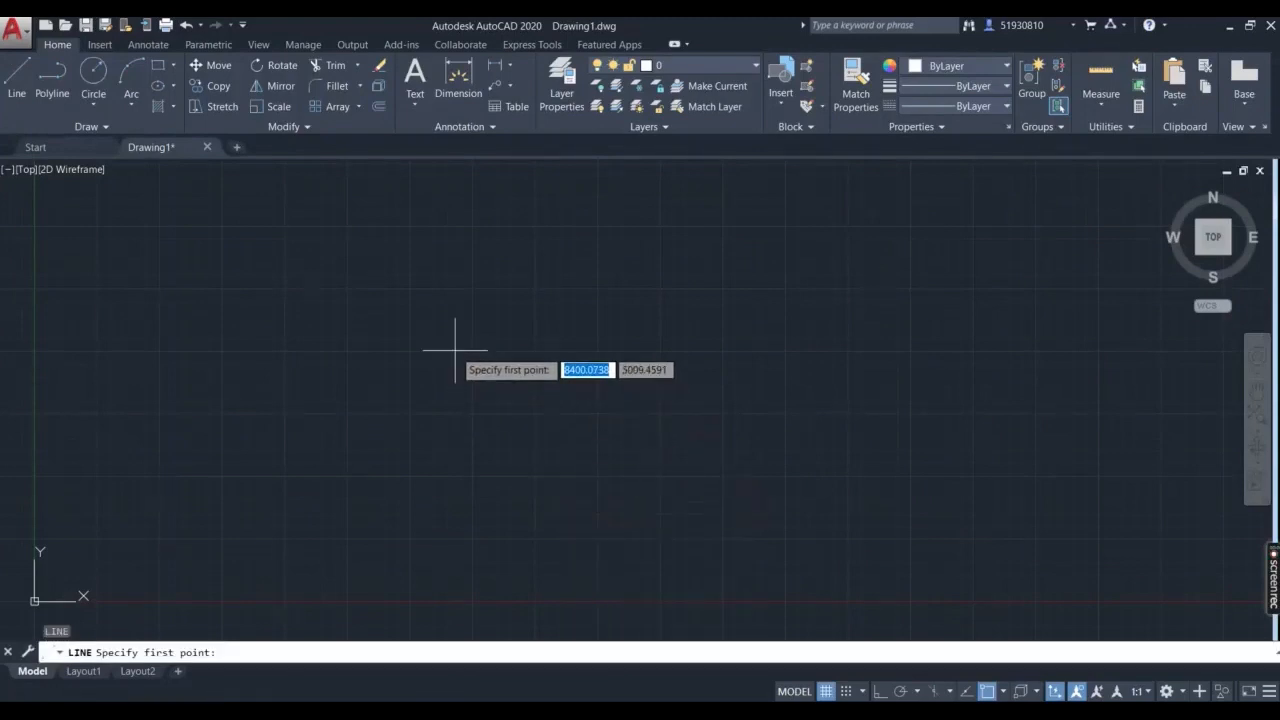
pyautogui.click(462, 413)
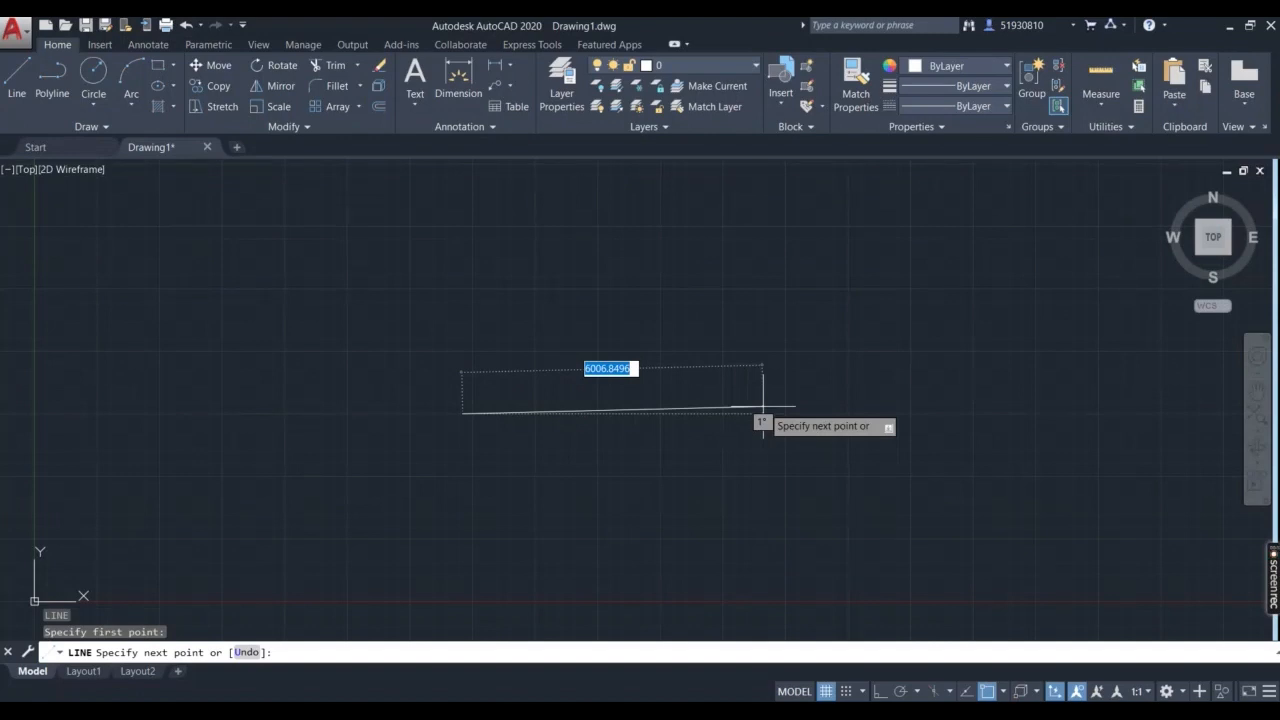
pyautogui.write('200')
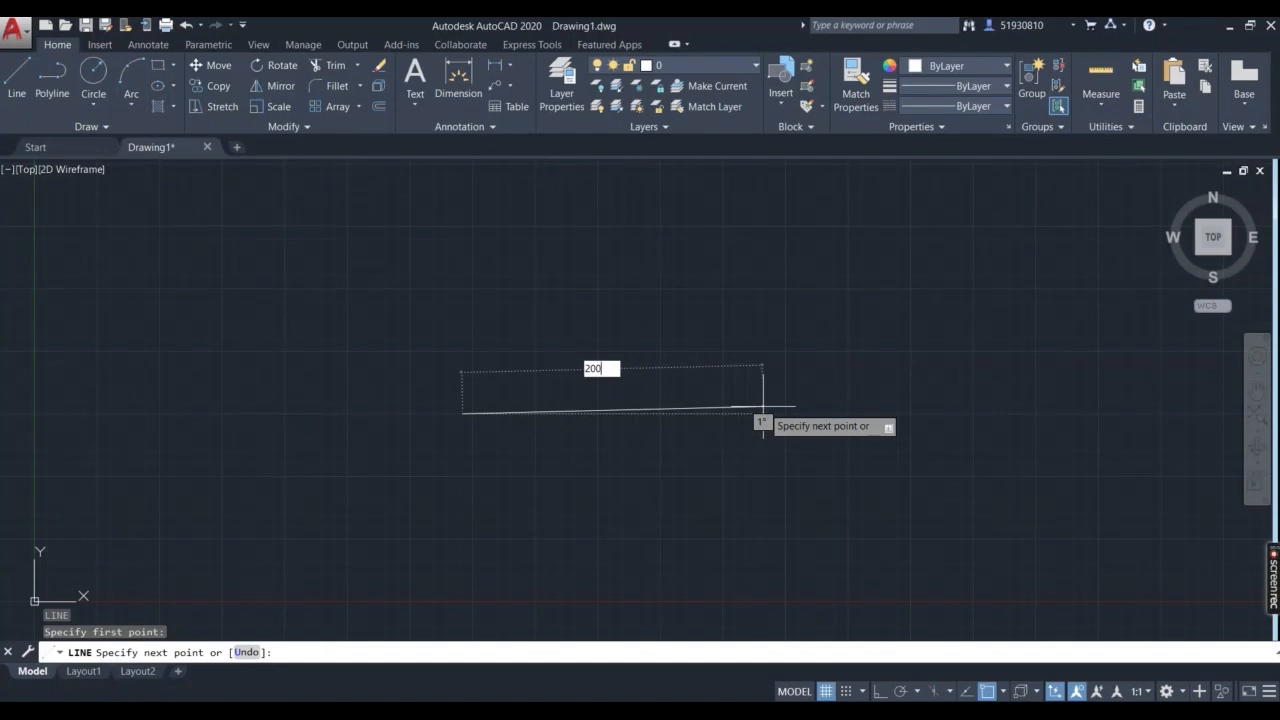
pyautogui.press('Return')
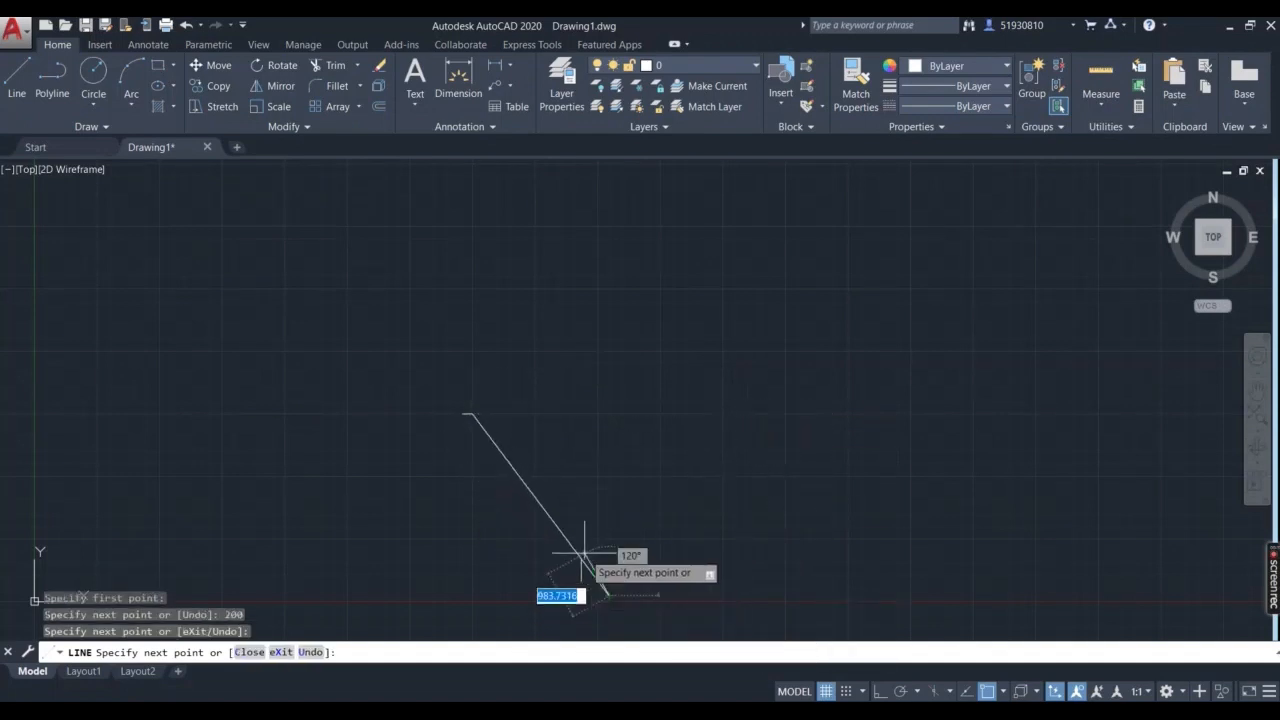
pyautogui.press('Escape')
pyautogui.scroll(10, 446, 424)
pyautogui.scroll(2, 679, 398)
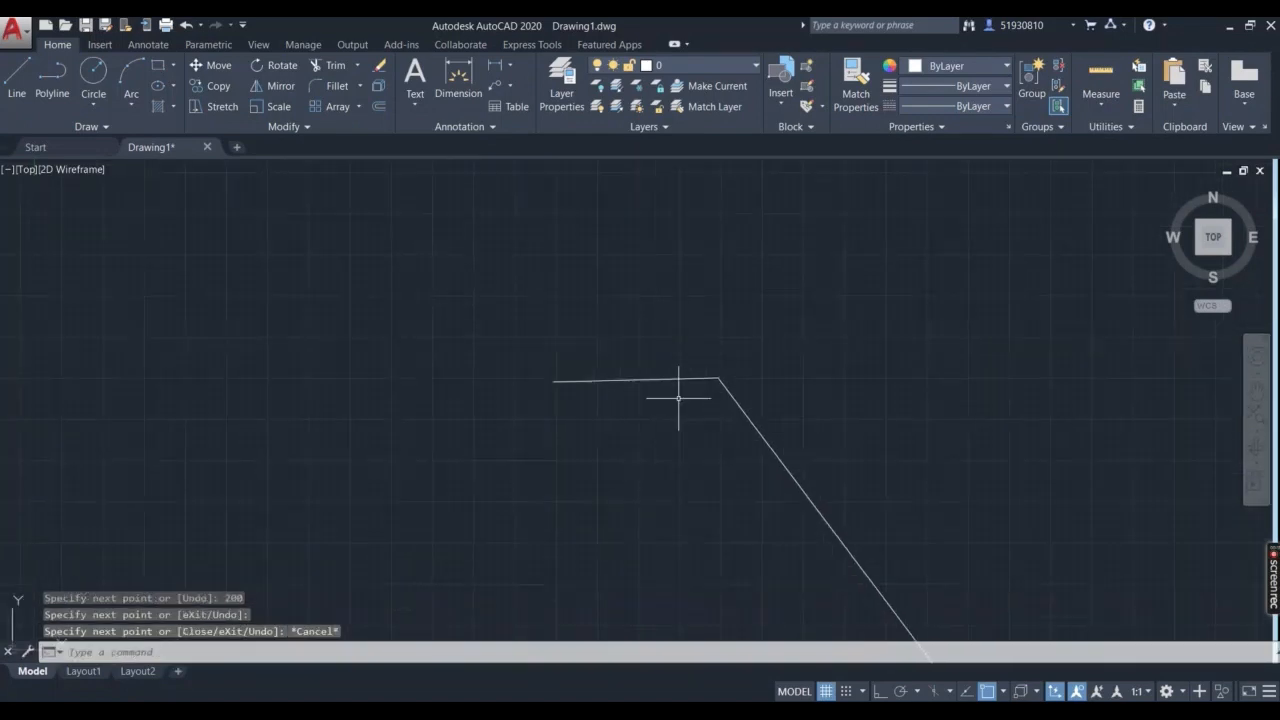
pyautogui.scroll(12, 679, 398)
pyautogui.scroll(-10, 675, 380)
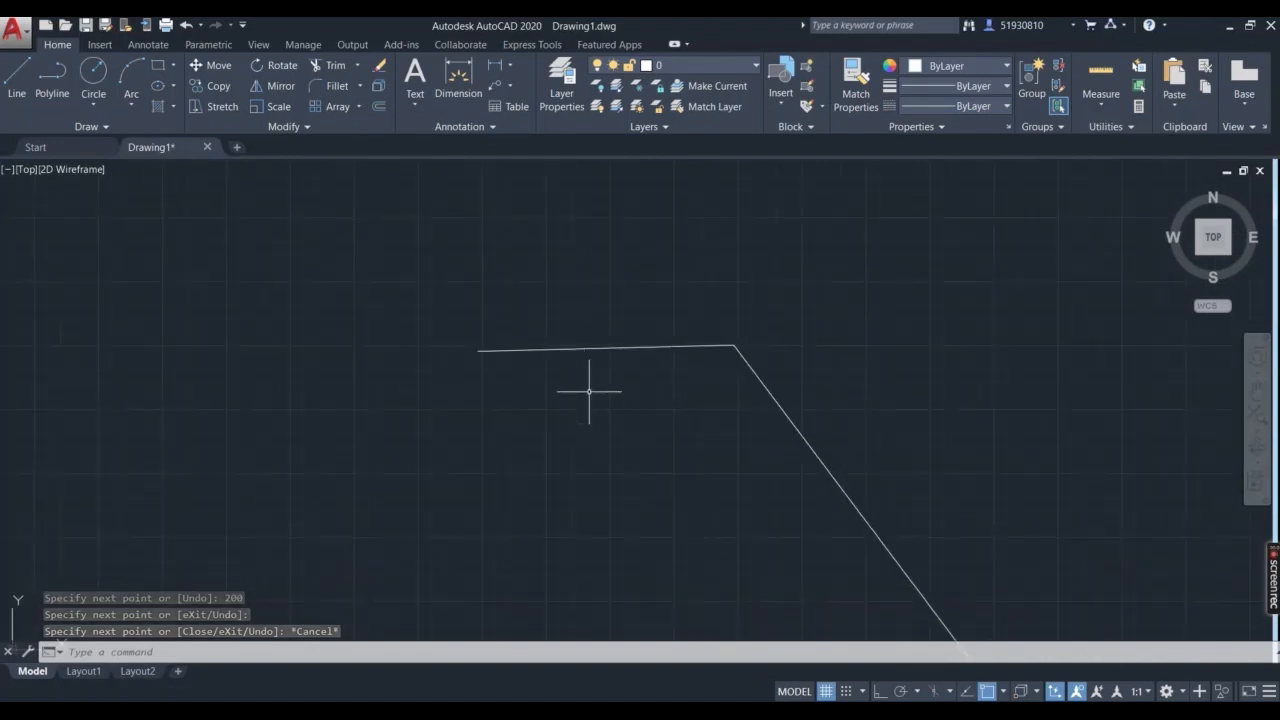
pyautogui.press('Escape')
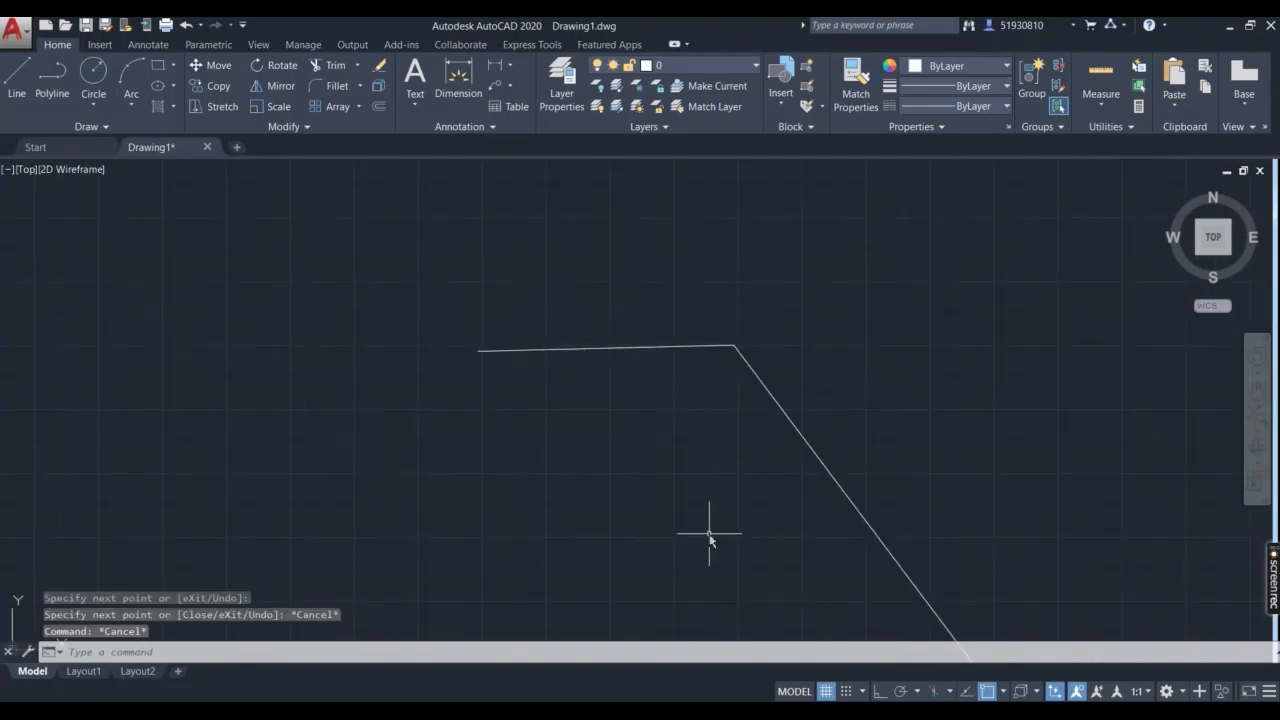
# Draw a slightly rising line 2000 units long, starting below and to the left of the 200-unit line.
pyautogui.write('l')
pyautogui.press('Return')
pyautogui.click(209, 471)
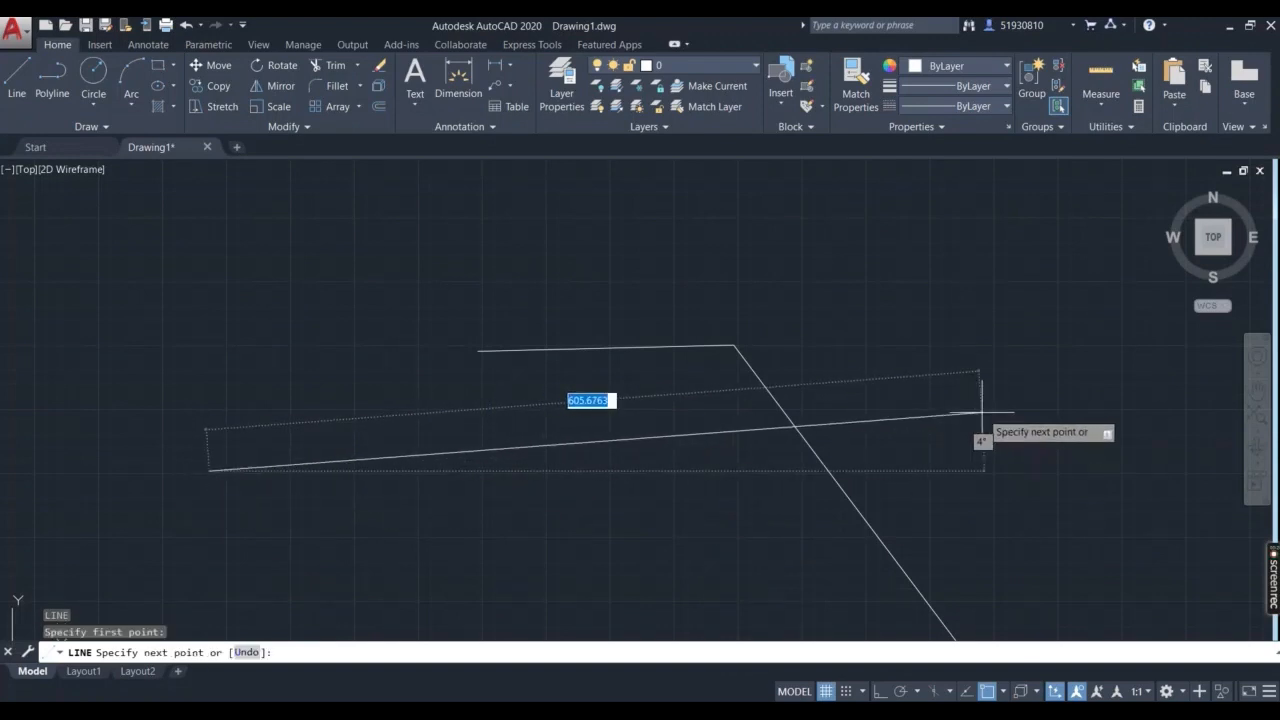
pyautogui.write('2000')
pyautogui.press('Return')
pyautogui.scroll(-6, 1012, 542)
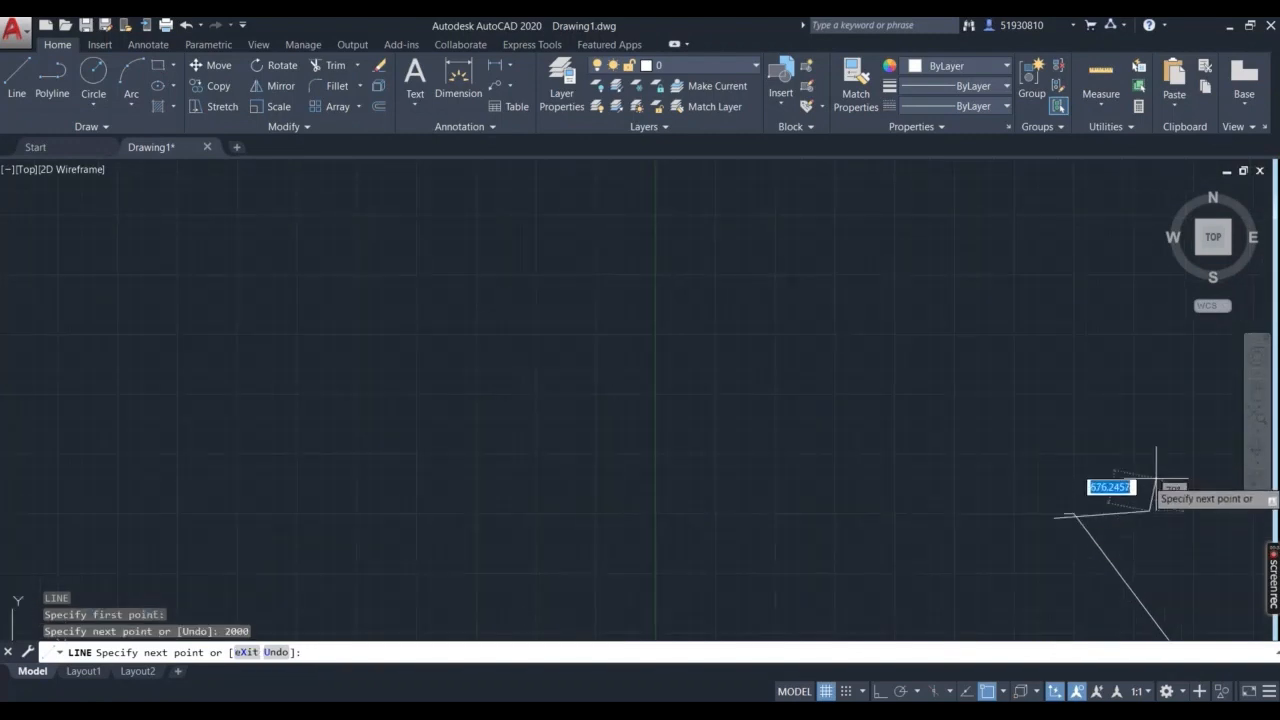
pyautogui.click(1257, 384)
pyautogui.moveTo(1143, 434); pyautogui.dragTo(782, 381)
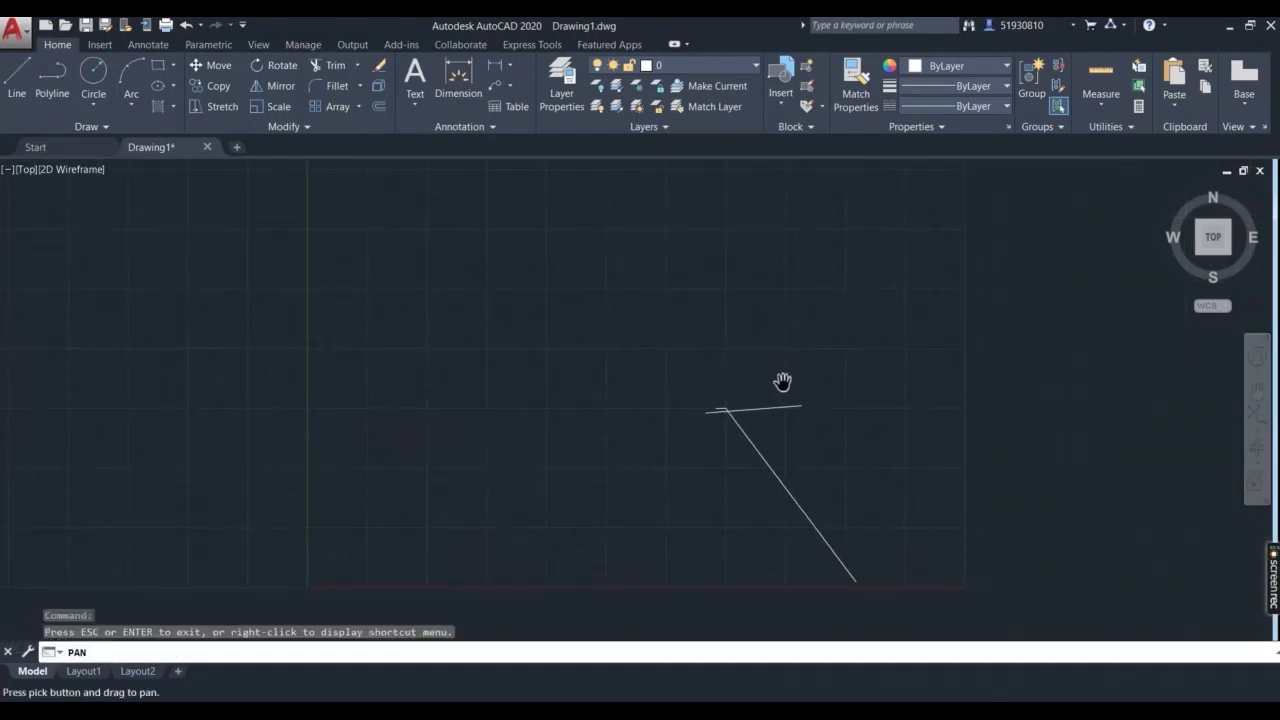
pyautogui.scroll(2, 795, 415)
pyautogui.press('Escape')
# Erase the 200-unit line, its sloping segment and the 2000-unit line.
pyautogui.click(806, 398)
pyautogui.press('Escape')
pyautogui.click(794, 471)
pyautogui.click(530, 305)
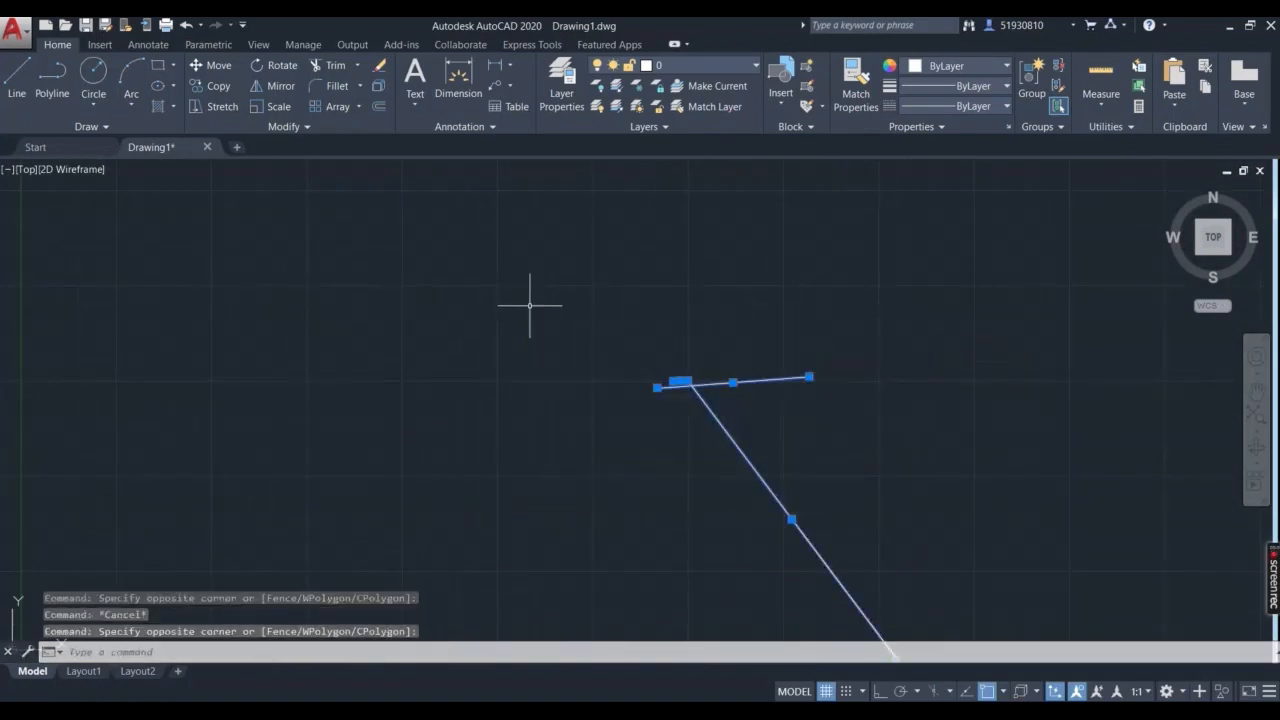
pyautogui.press('Delete')
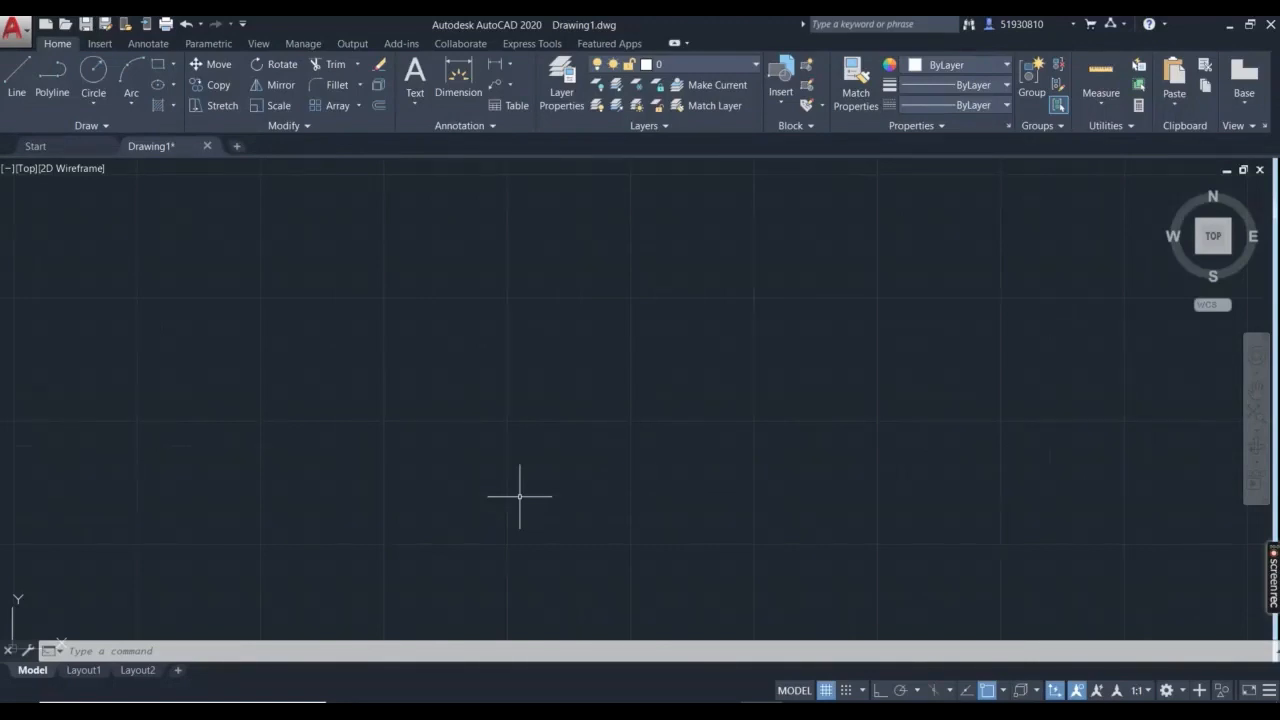
# Draw a line 600 units long at an angle of 45 degrees in the empty drawing area.
pyautogui.write('line')
pyautogui.press('Return')
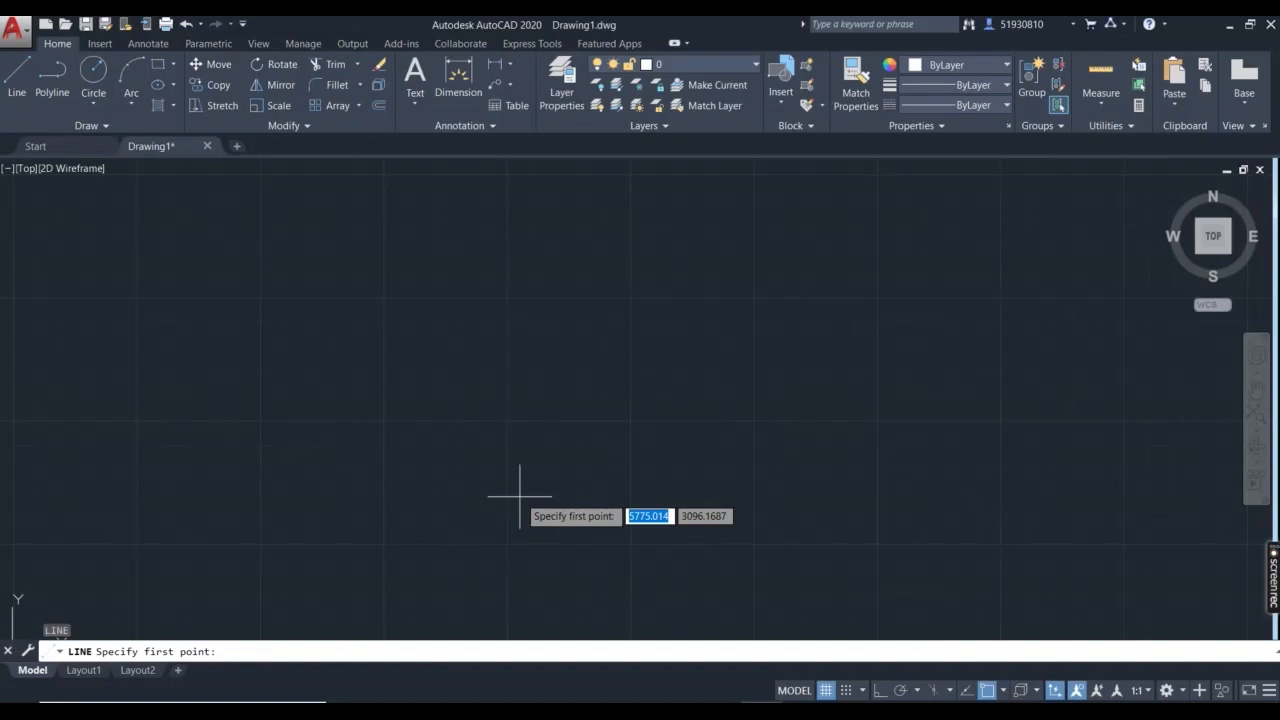
pyautogui.click(446, 398)
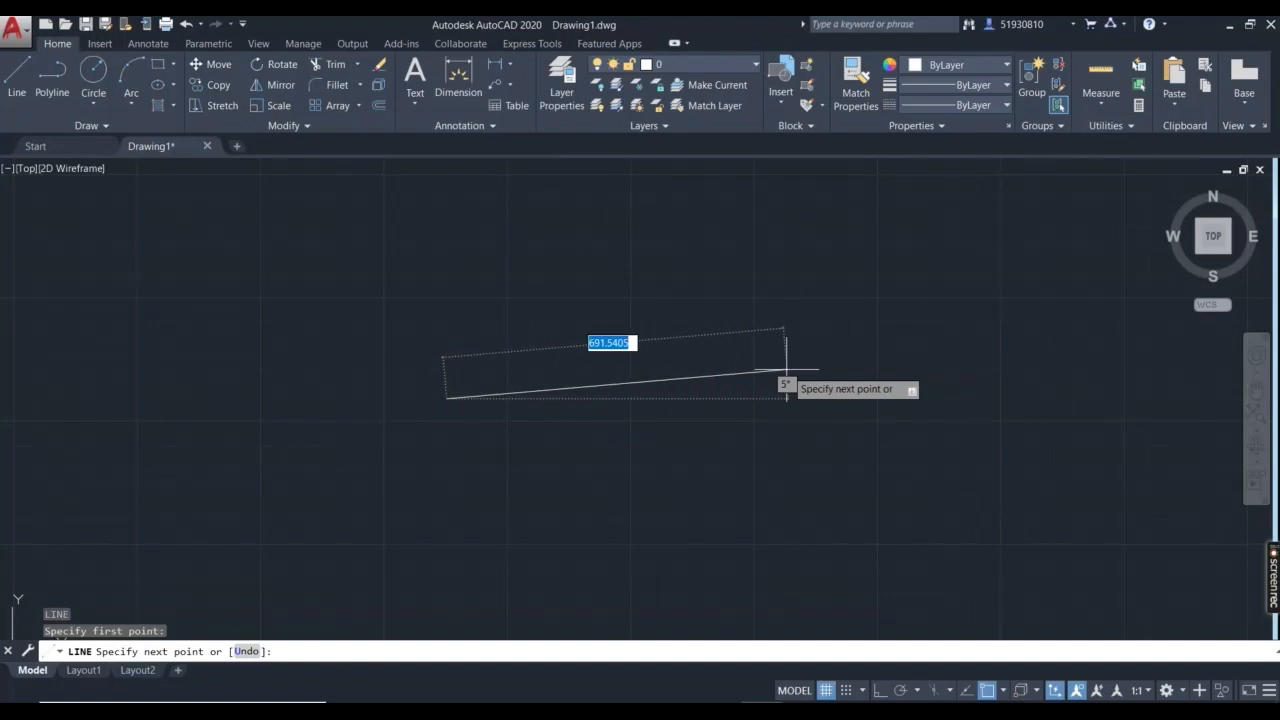
pyautogui.write('600')
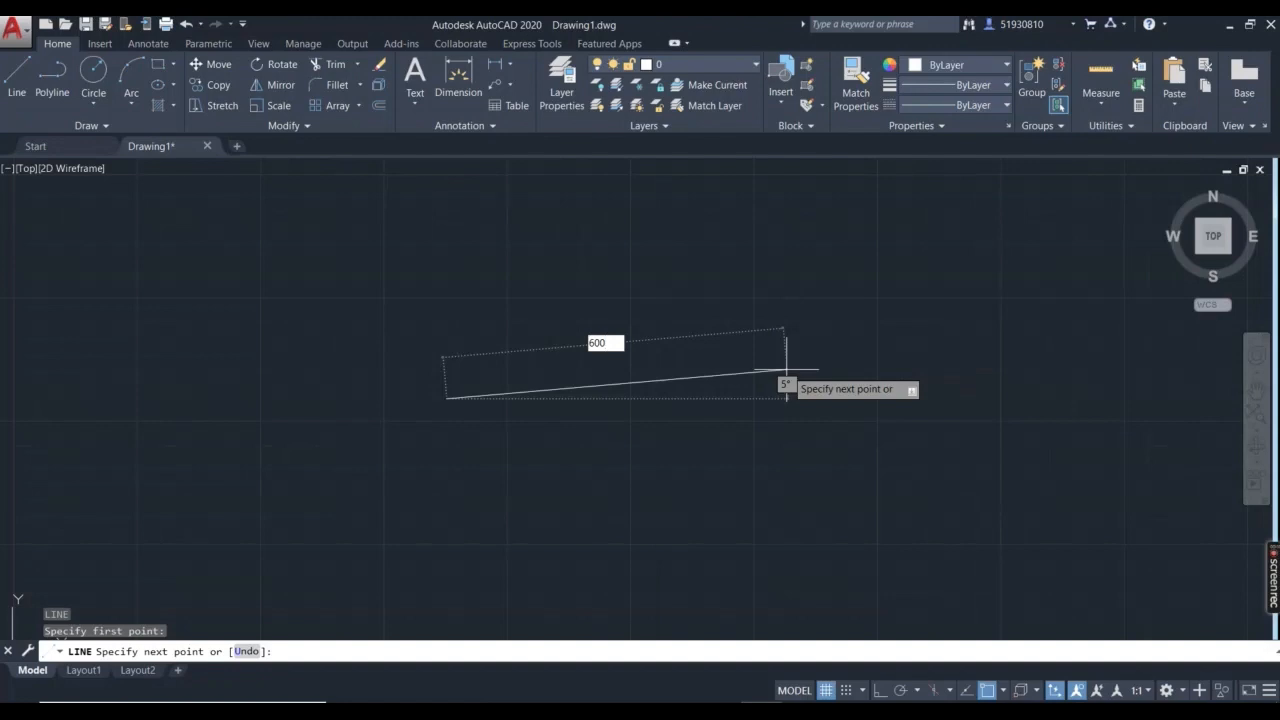
pyautogui.press('Tab')
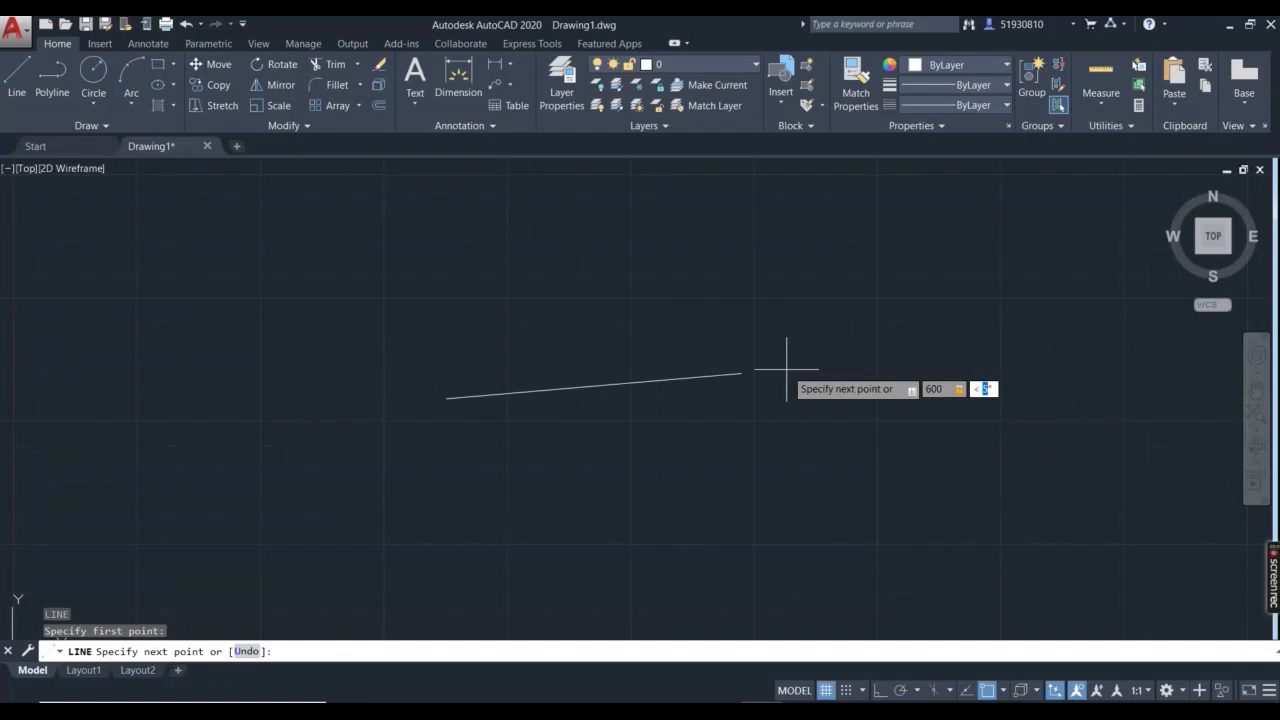
pyautogui.write('45')
pyautogui.press('Return')
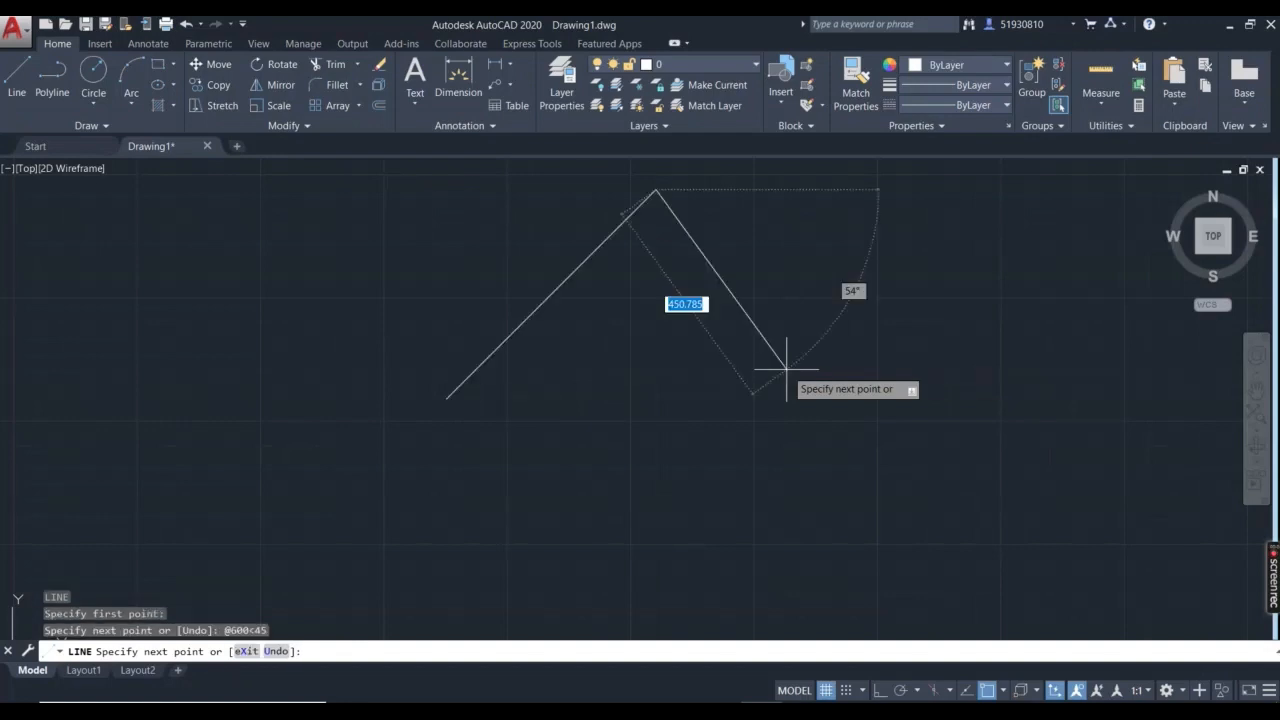
pyautogui.press('Escape')
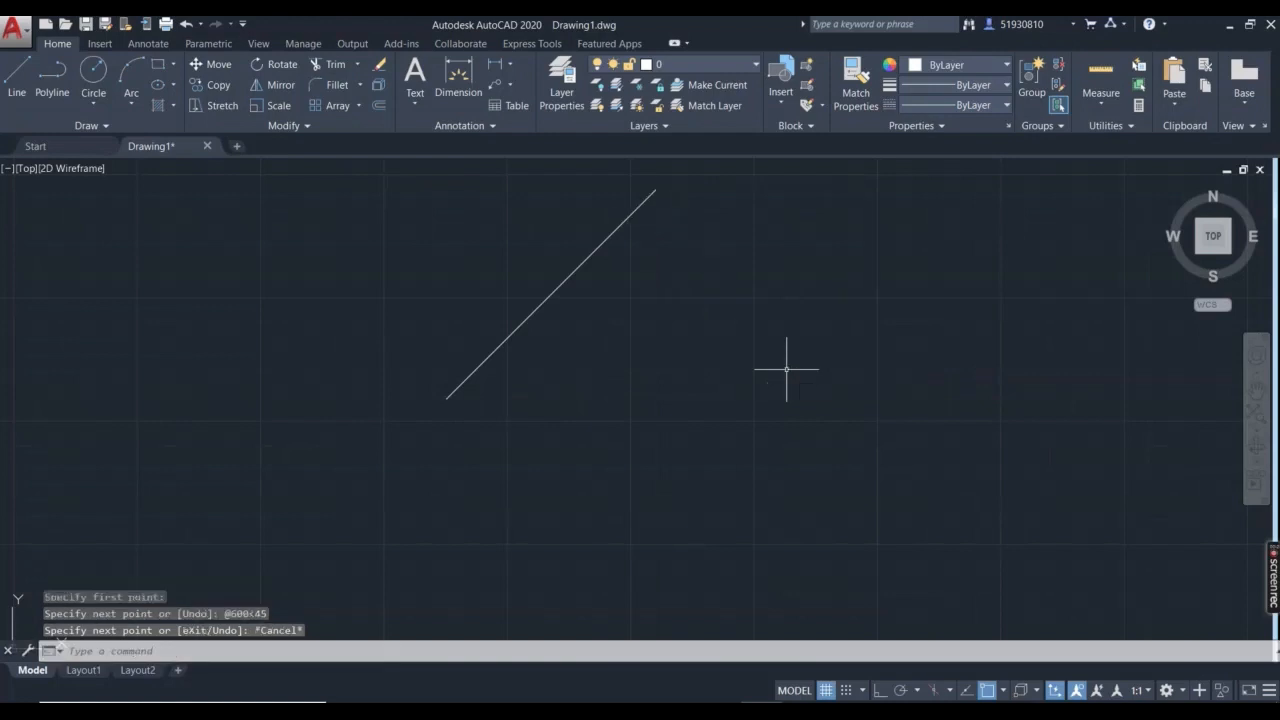
# Draw a horizontal line to the right from the lower end of the 45-degree line, with ortho mode on.
pyautogui.press('Return')
pyautogui.click(446, 398)
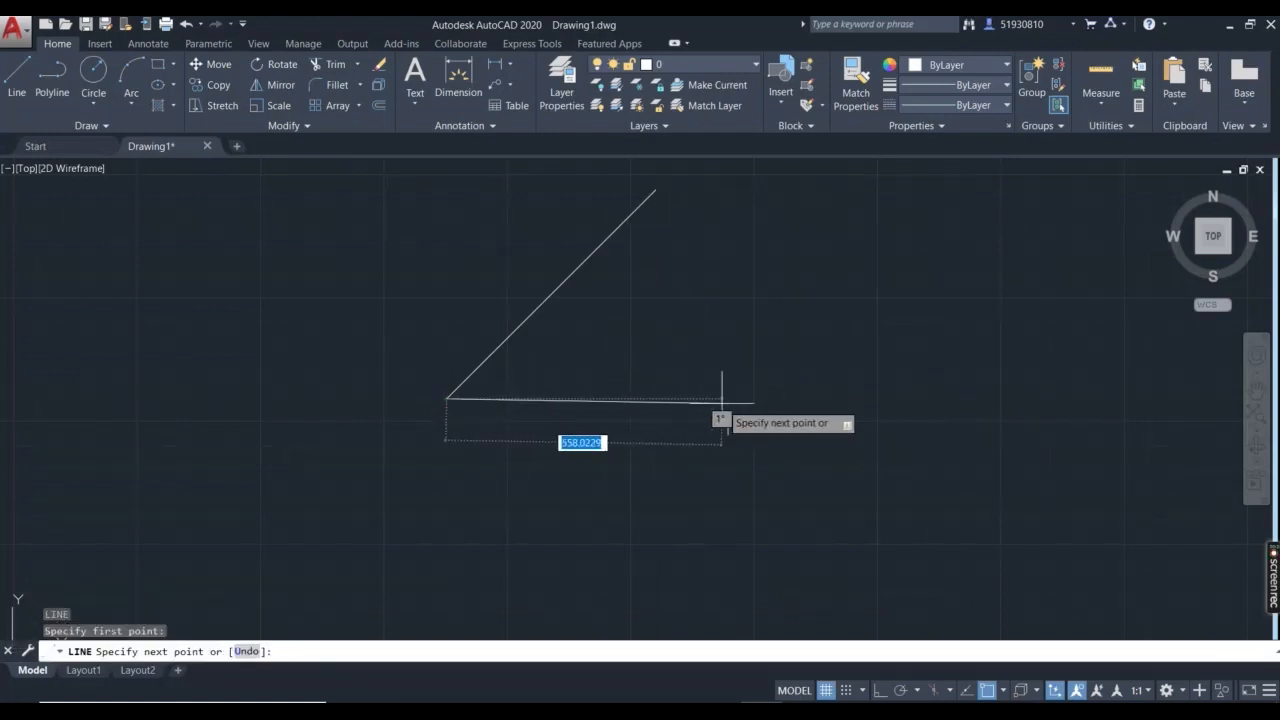
pyautogui.press('F8')
pyautogui.click(880, 429)
pyautogui.press('Escape')
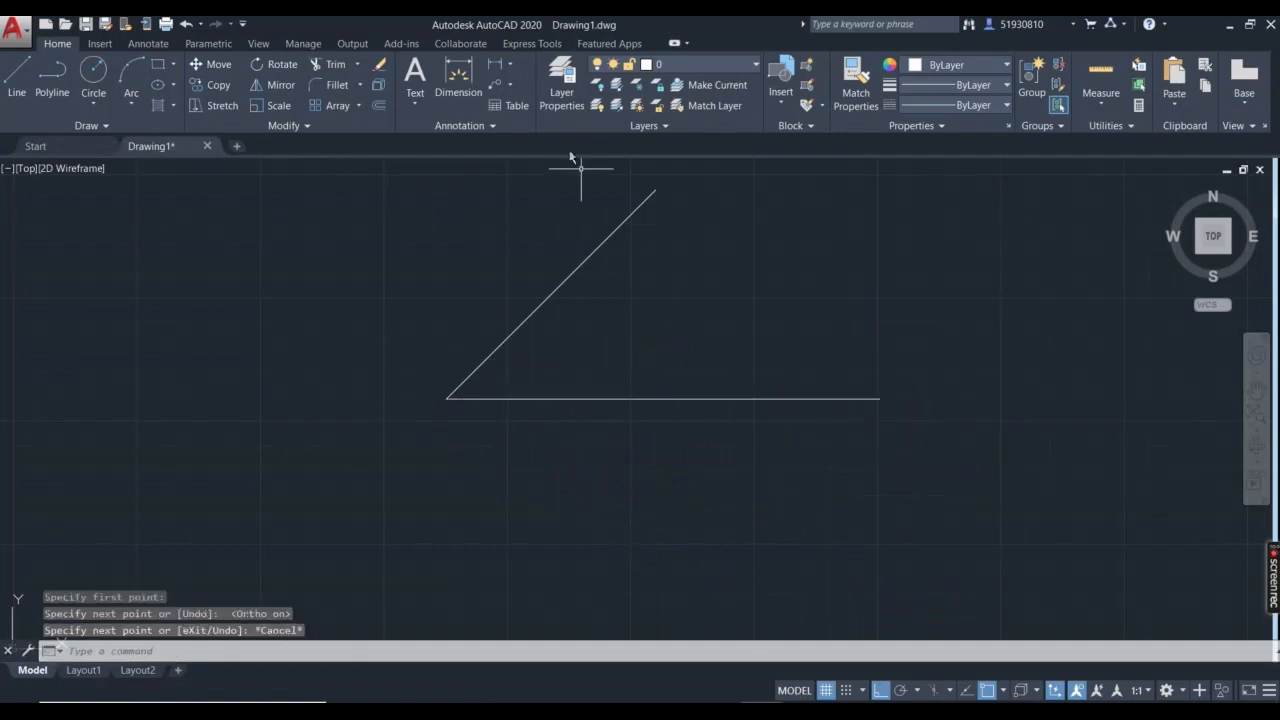
# Add an angular dimension between the horizontal and the slanted line, placing its arc inside the angle.
pyautogui.click(509, 64)
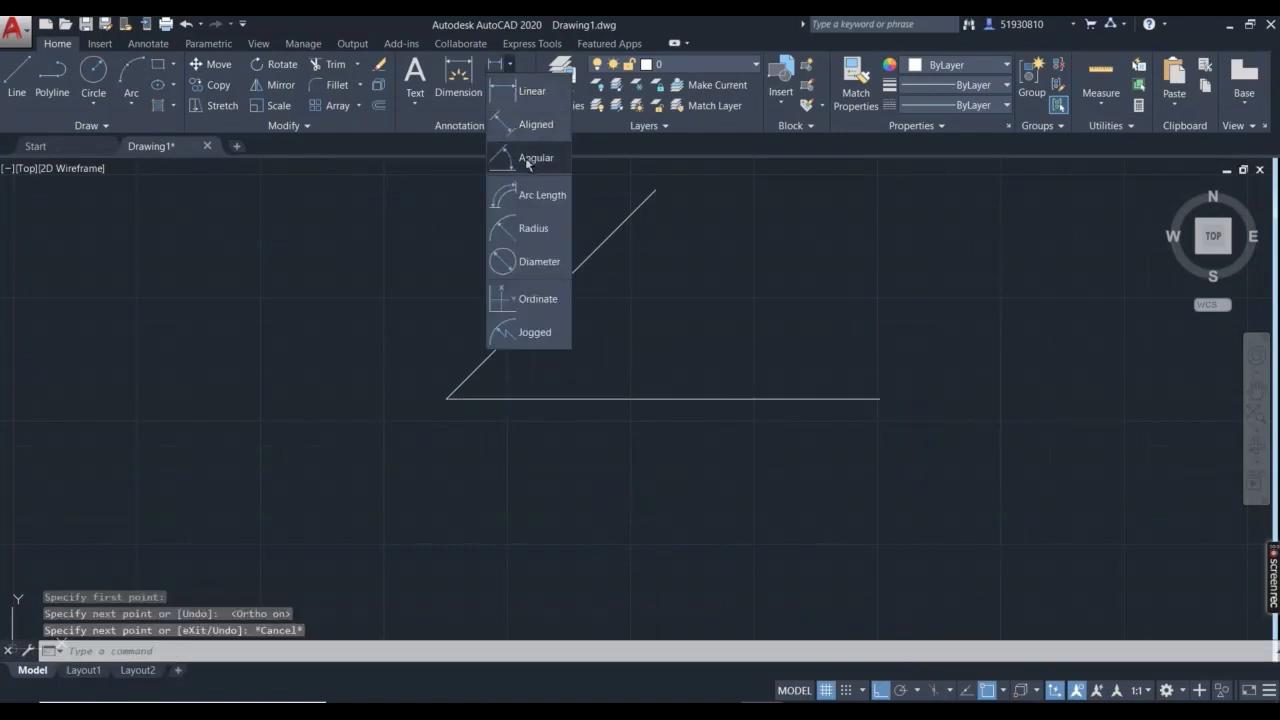
pyautogui.click(528, 160)
pyautogui.click(490, 398)
pyautogui.click(484, 360)
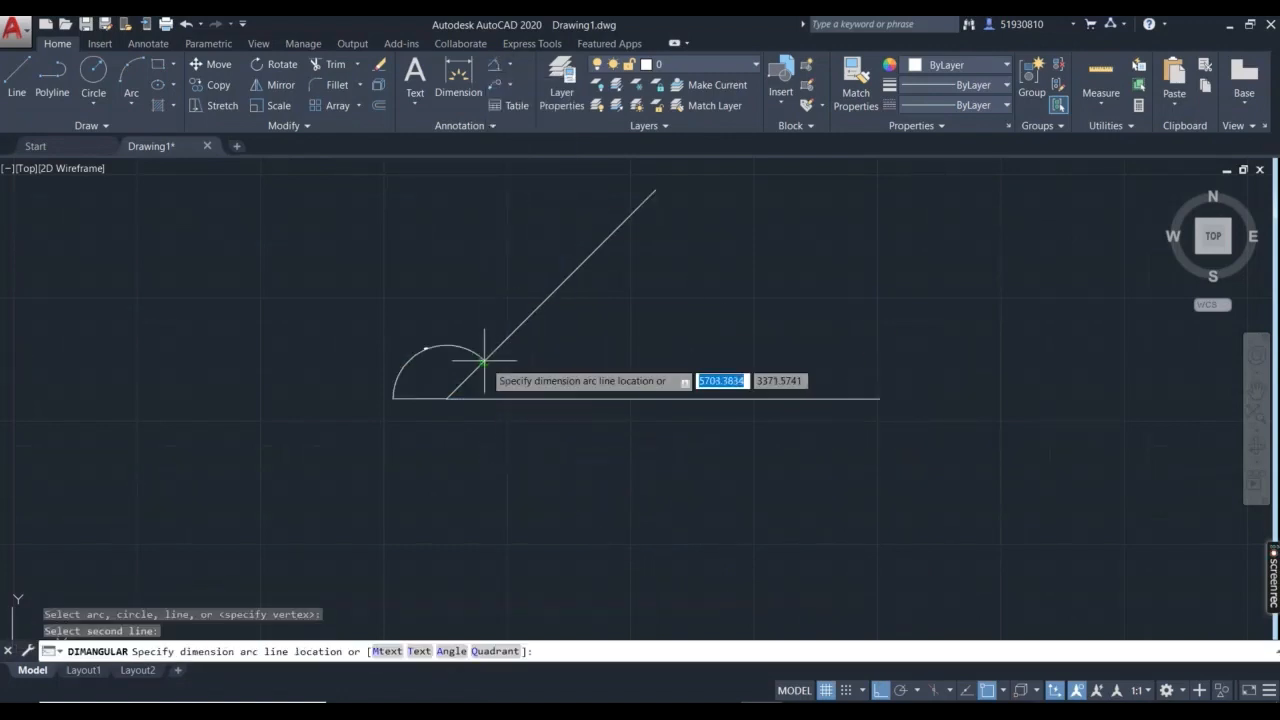
pyautogui.click(540, 355)
pyautogui.scroll(5, 534, 363)
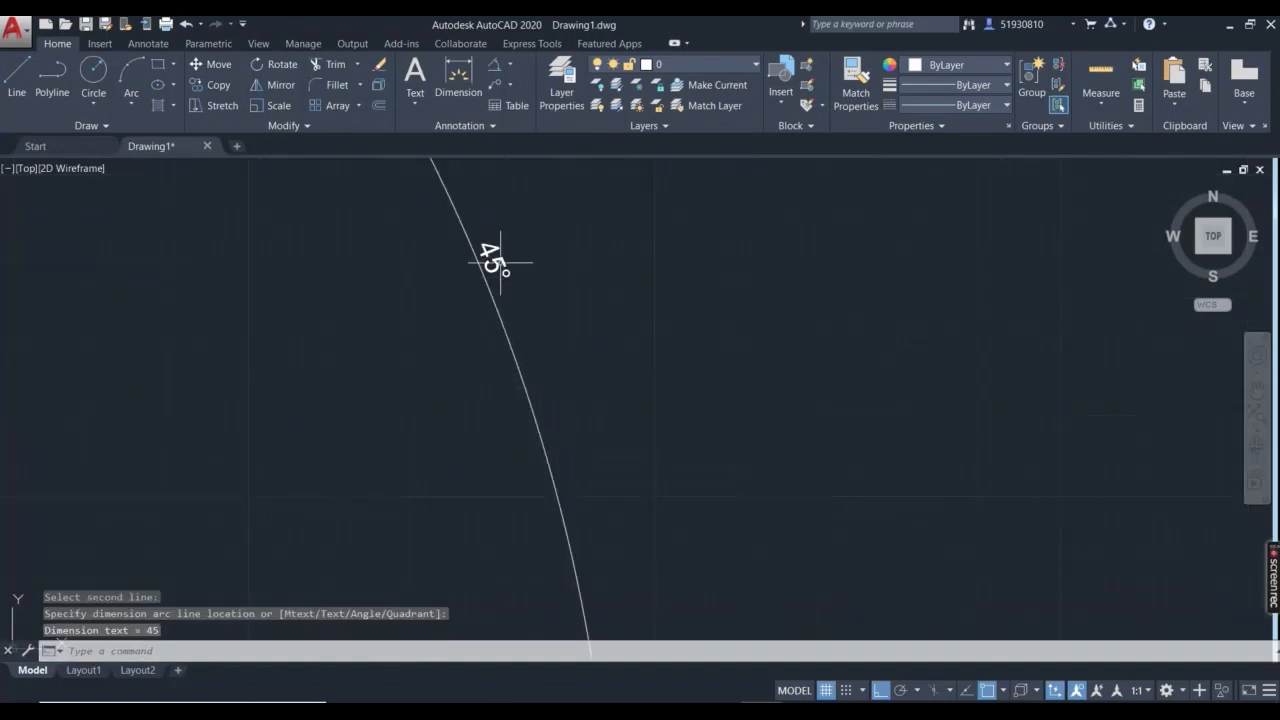
pyautogui.scroll(-4, 491, 270)
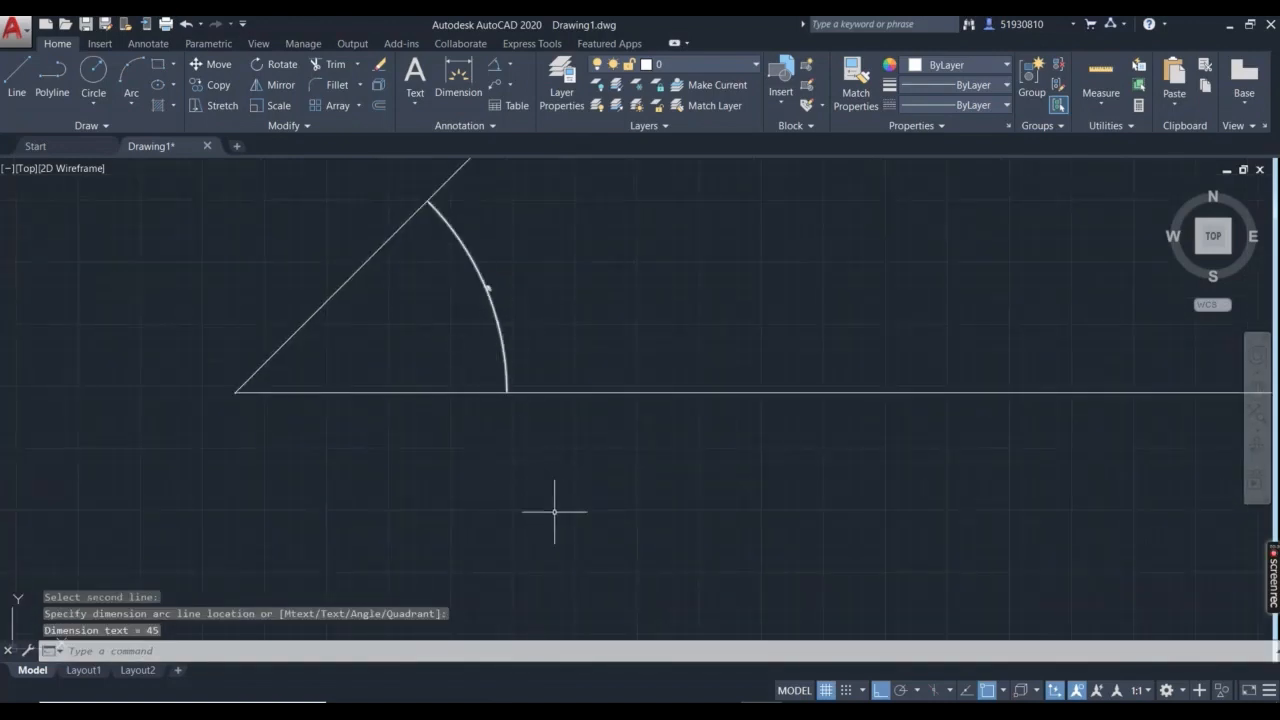
pyautogui.scroll(-6, 815, 532)
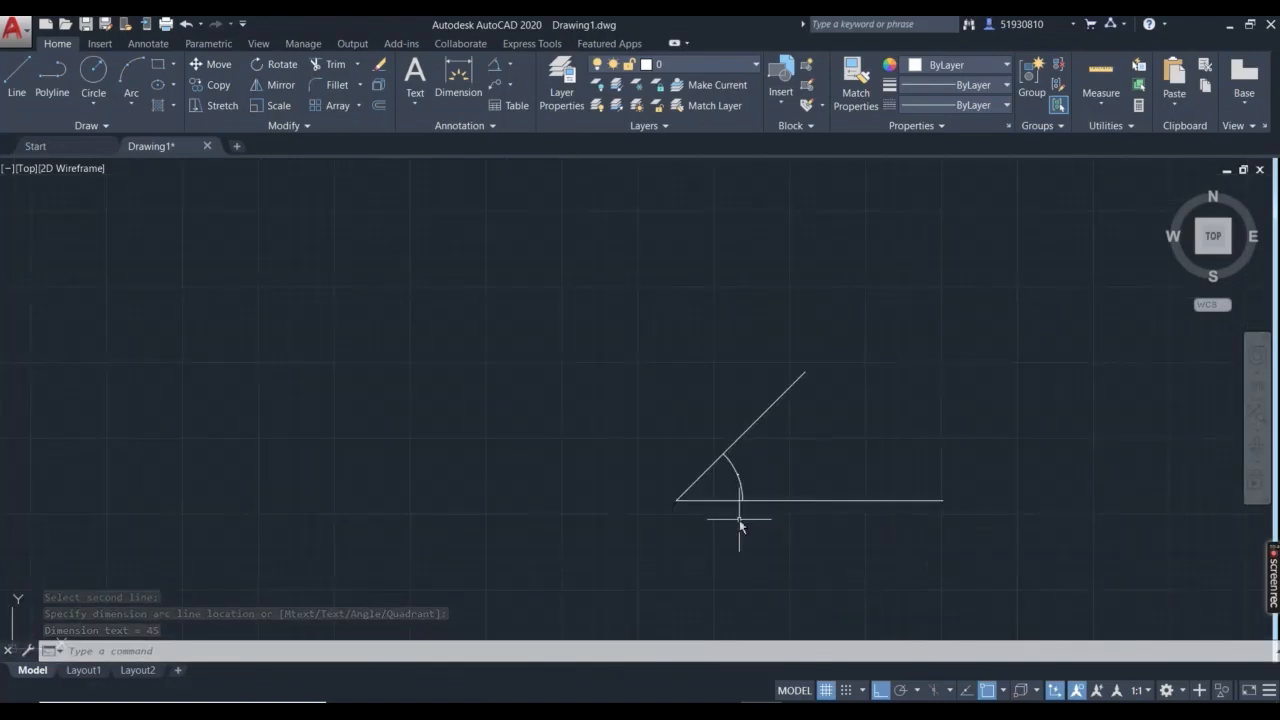
# Draw a line 500 units long at an angle of -45 degrees in the empty area beside the dimensioned angle.
pyautogui.write('l')
pyautogui.press('Return')
pyautogui.click(265, 380)
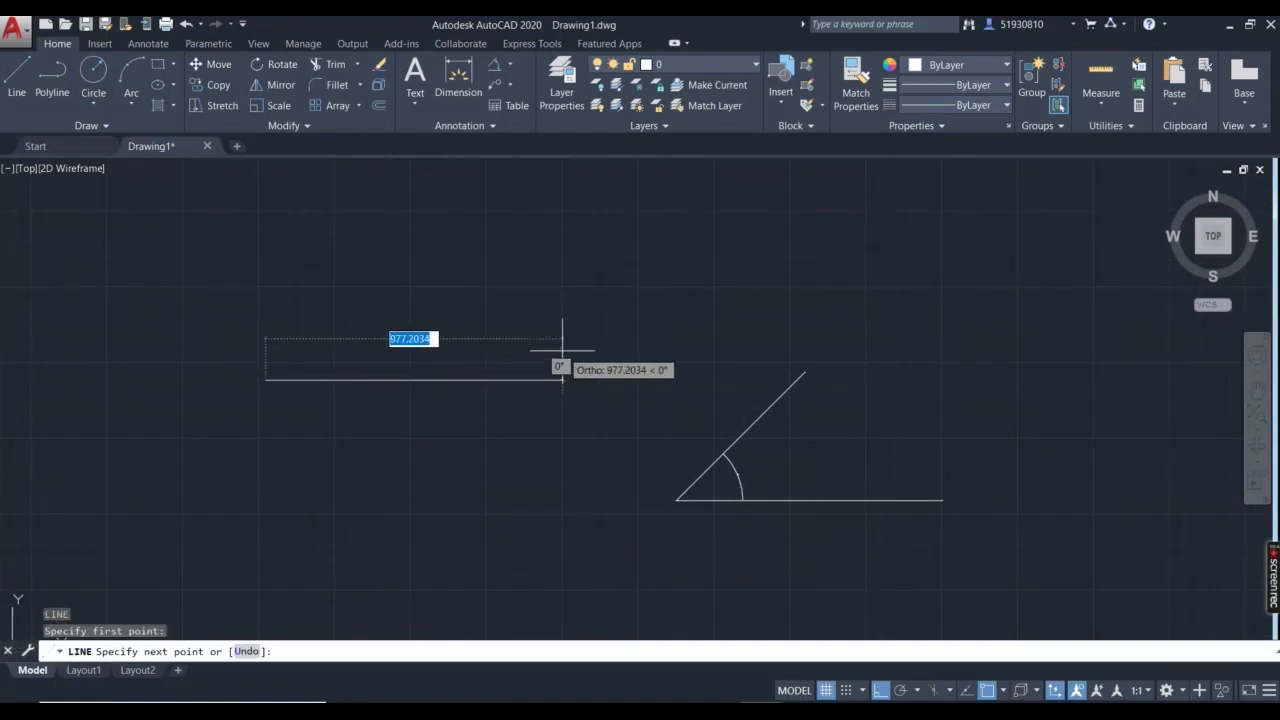
pyautogui.write('500')
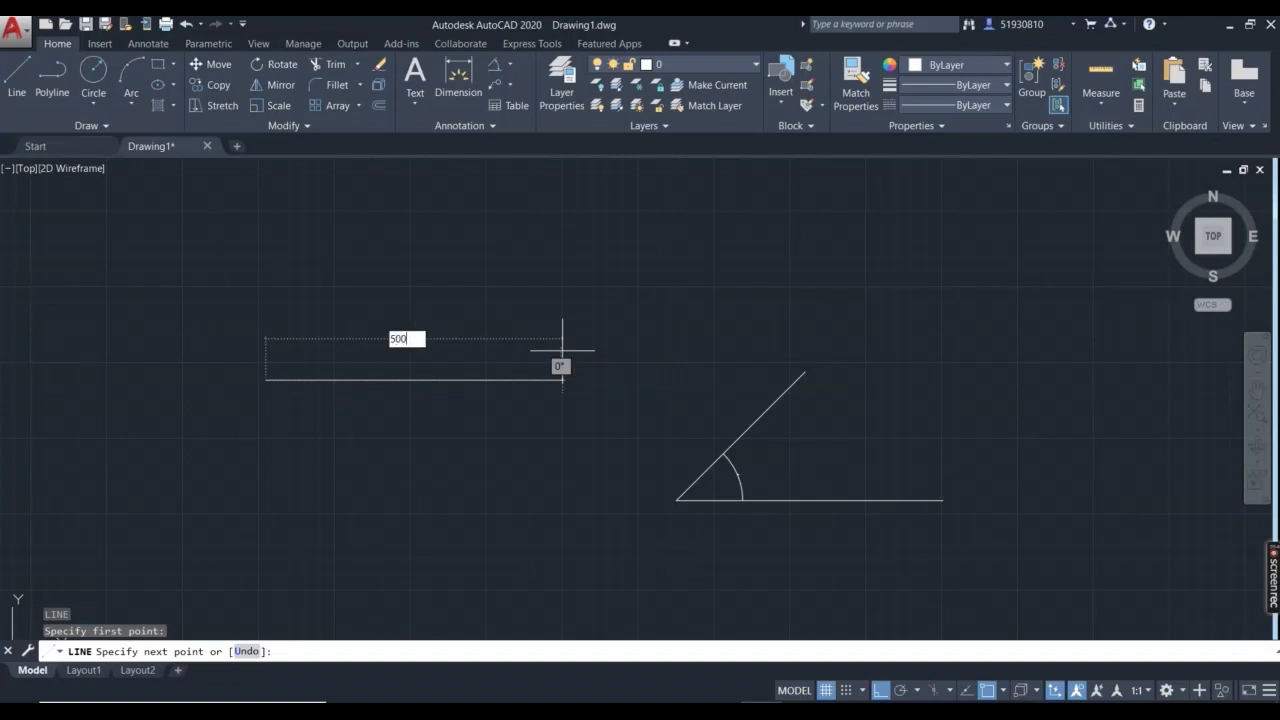
pyautogui.press('Tab')
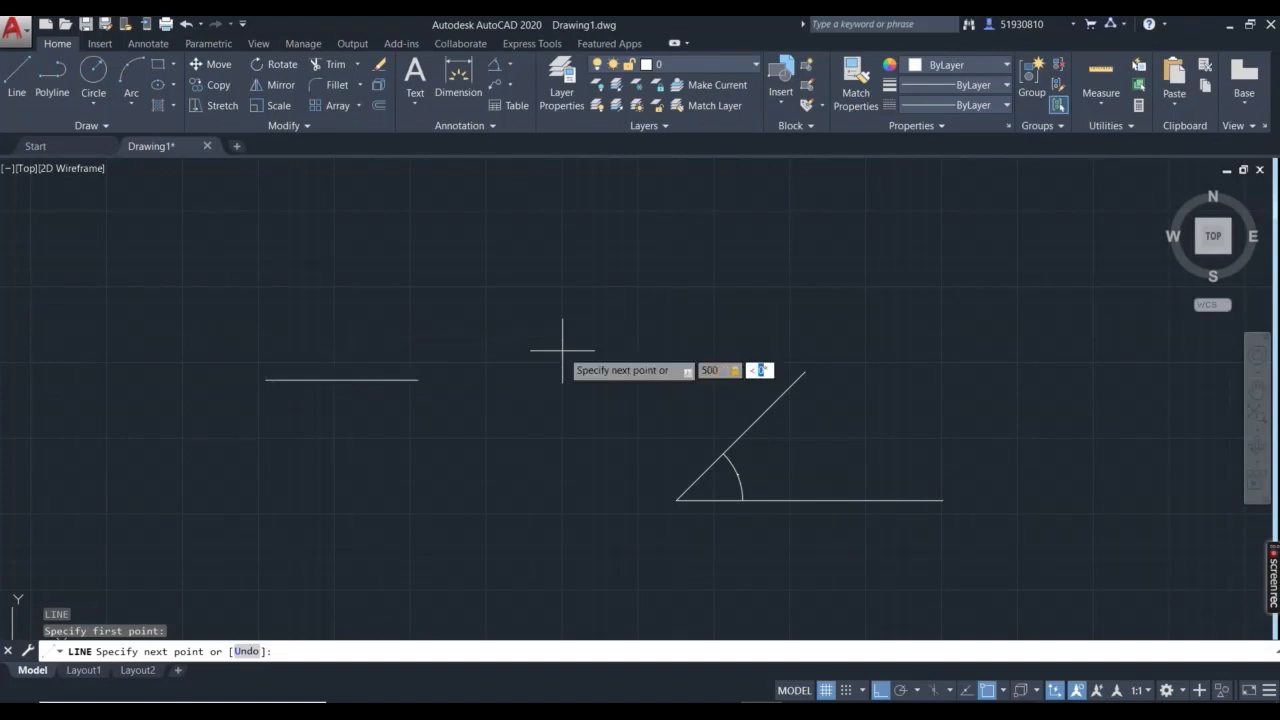
pyautogui.write('-45')
pyautogui.press('Return')
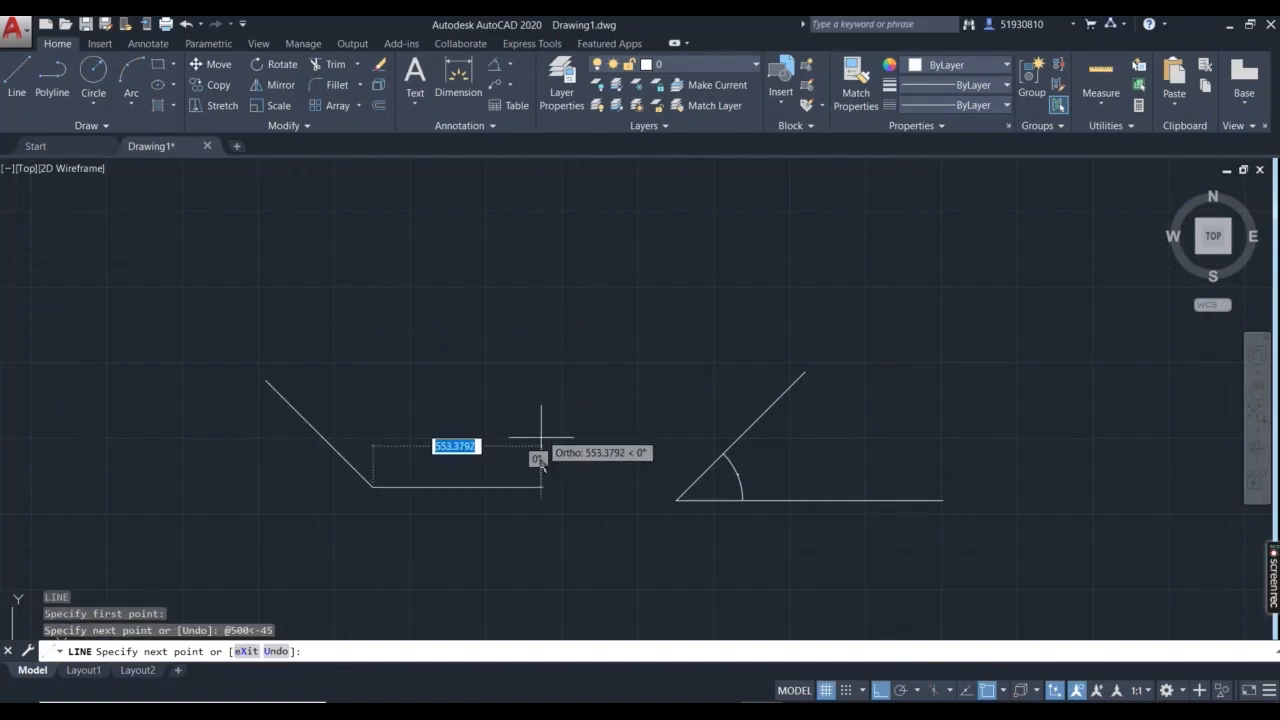
pyautogui.press('Escape')
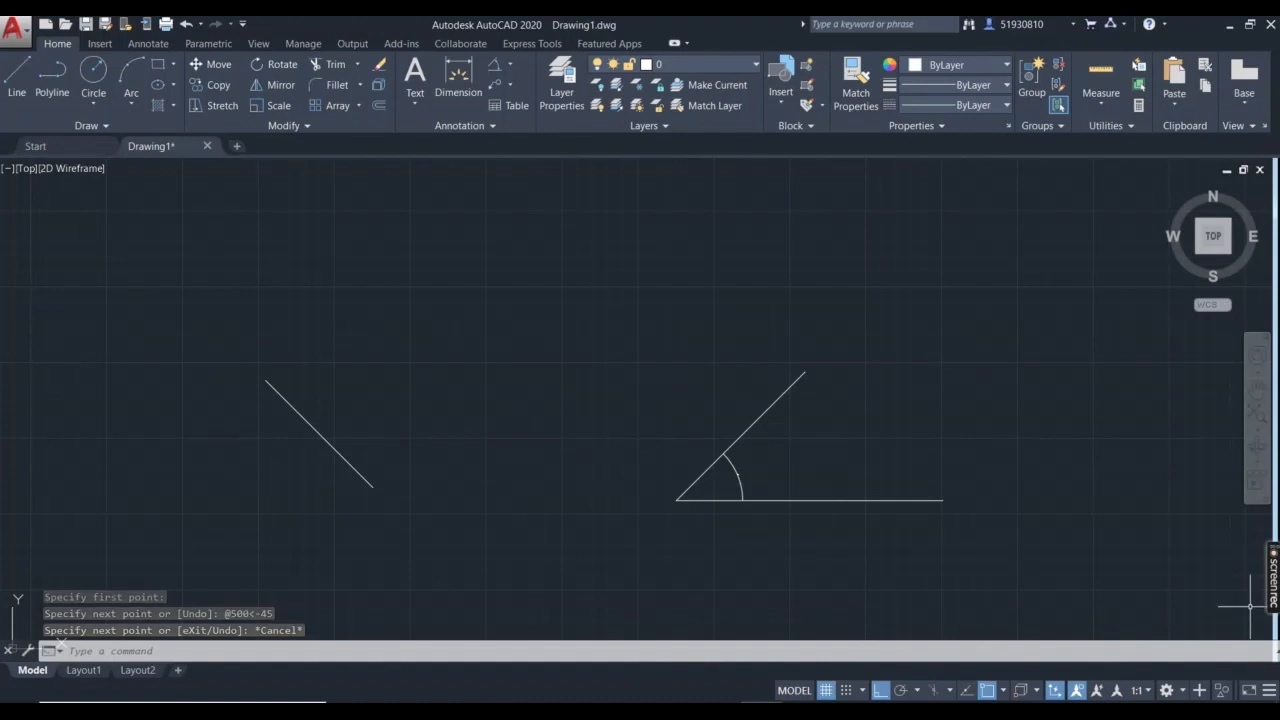
# Erase all the lines and the angular dimension from the drawing.
pyautogui.click(1220, 612)
pyautogui.click(140, 320)
pyautogui.press('Delete')
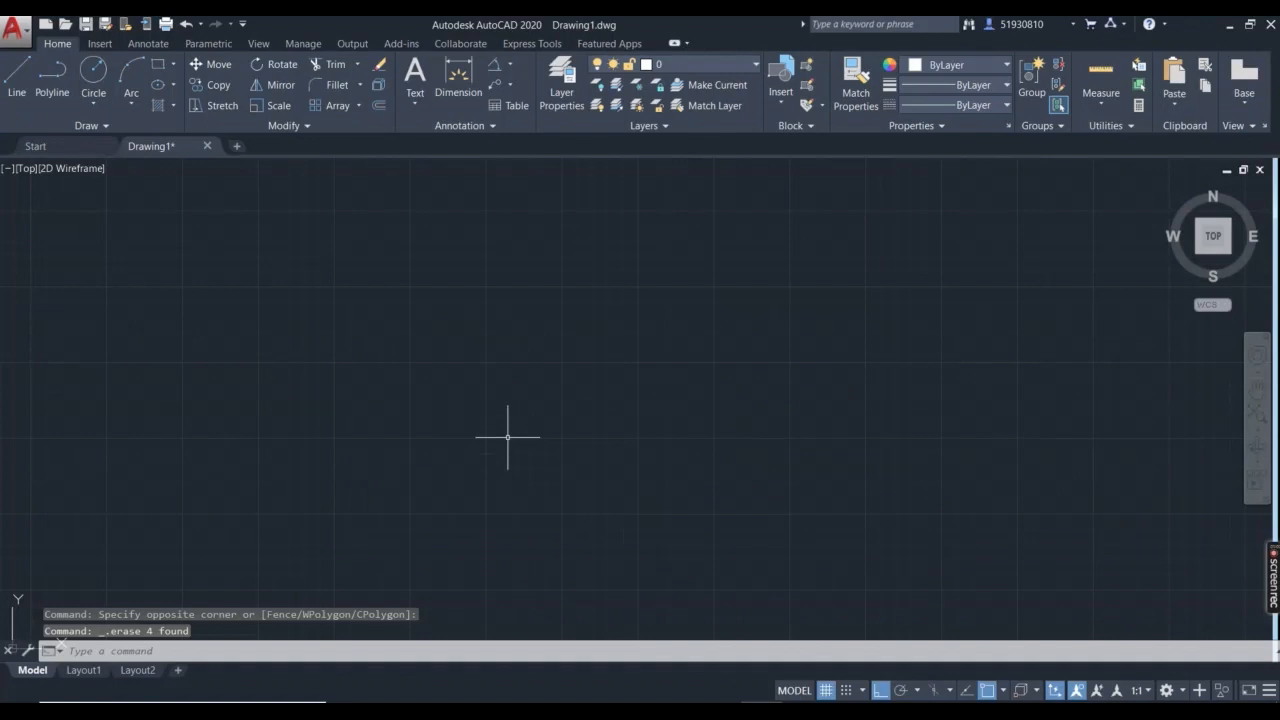
# Draw a horizontal line to the right from the start point 5000,5000, with ortho mode on.
pyautogui.write('l')
pyautogui.press('Return')
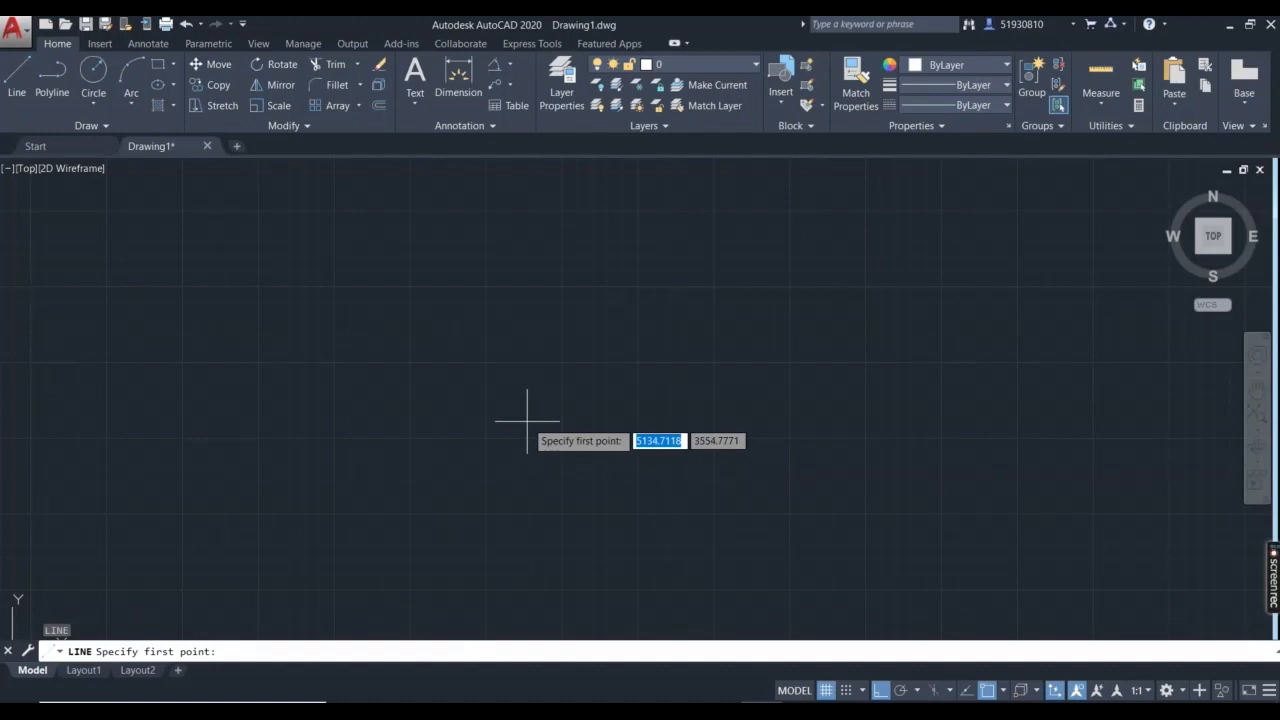
pyautogui.write('5000')
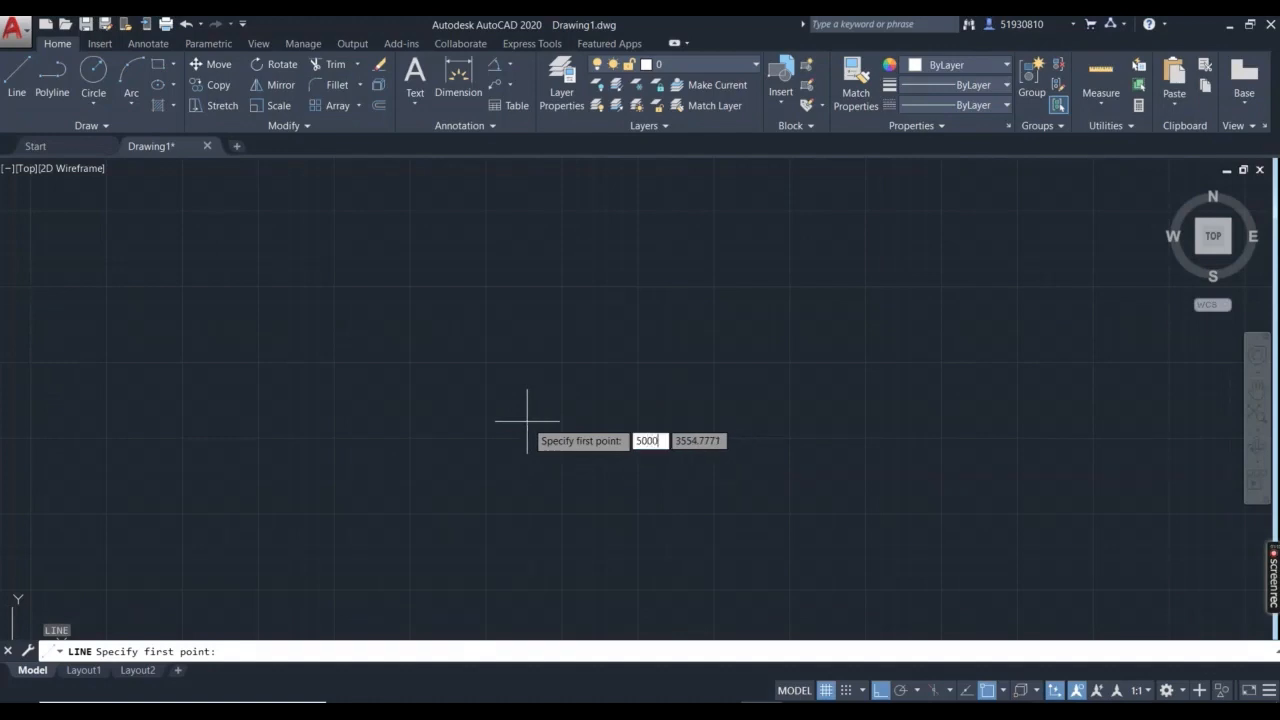
pyautogui.press('Tab')
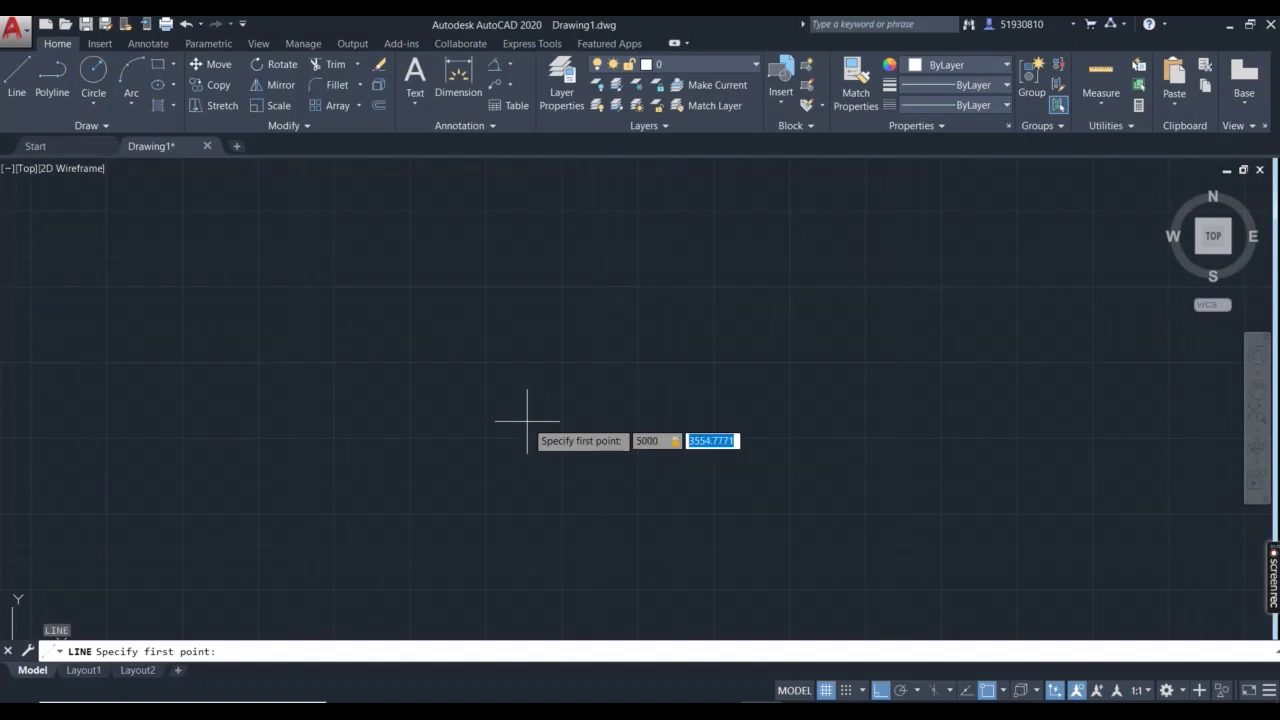
pyautogui.write('500')
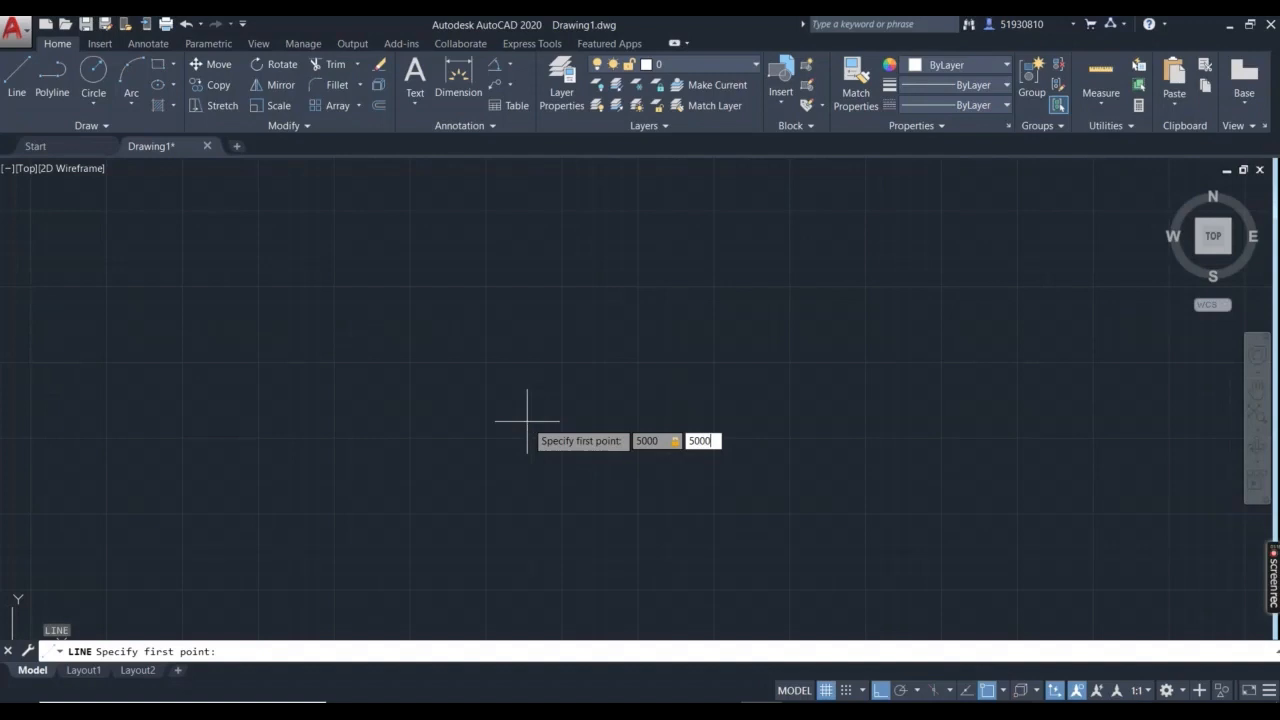
pyautogui.write('0')
pyautogui.press('Return')
pyautogui.scroll(-4, 525, 415)
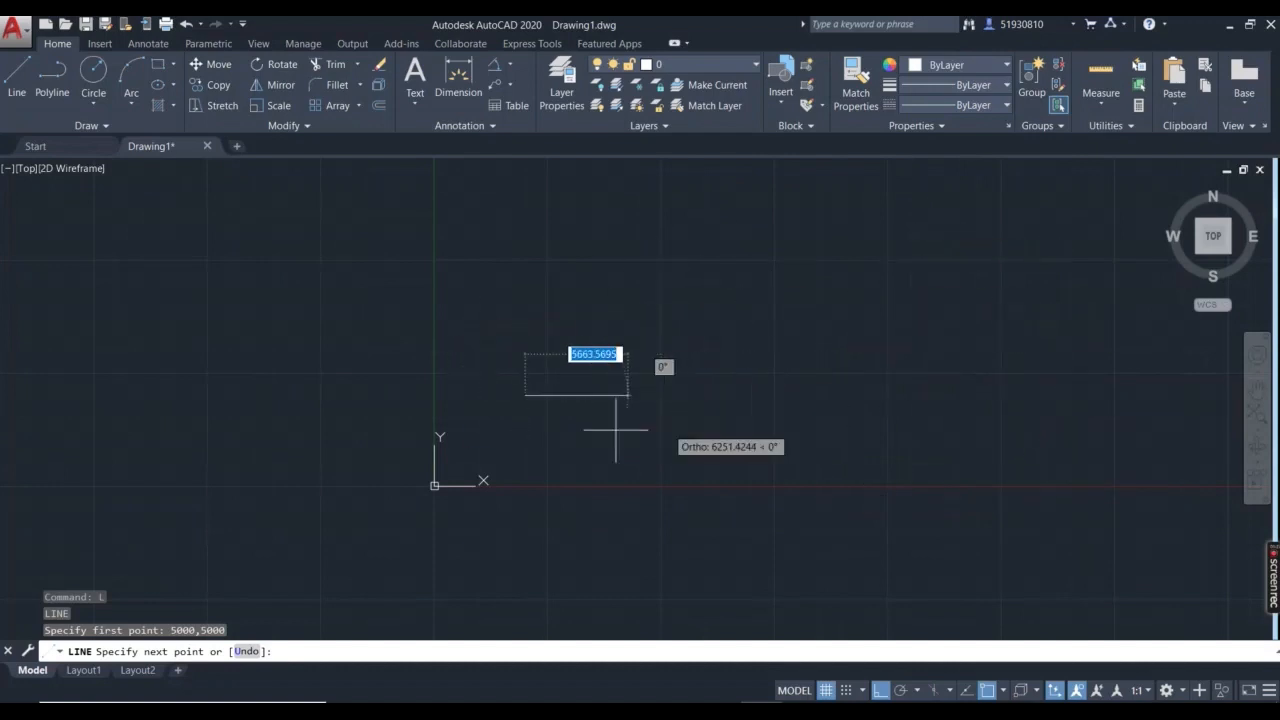
pyautogui.click(754, 393)
pyautogui.press('Escape')
# Draw a horizontal line to the right from the start point 100,200, extending beyond the line above it.
pyautogui.write('l')
pyautogui.press('Return')
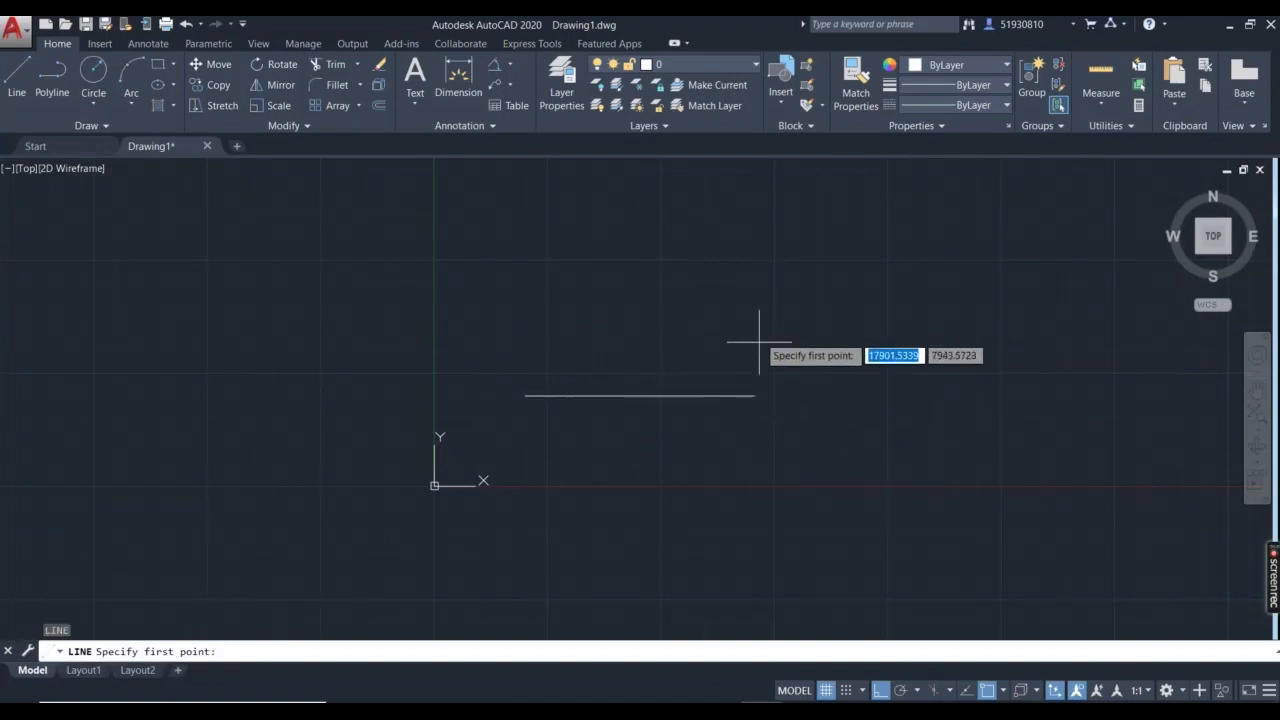
pyautogui.write('100')
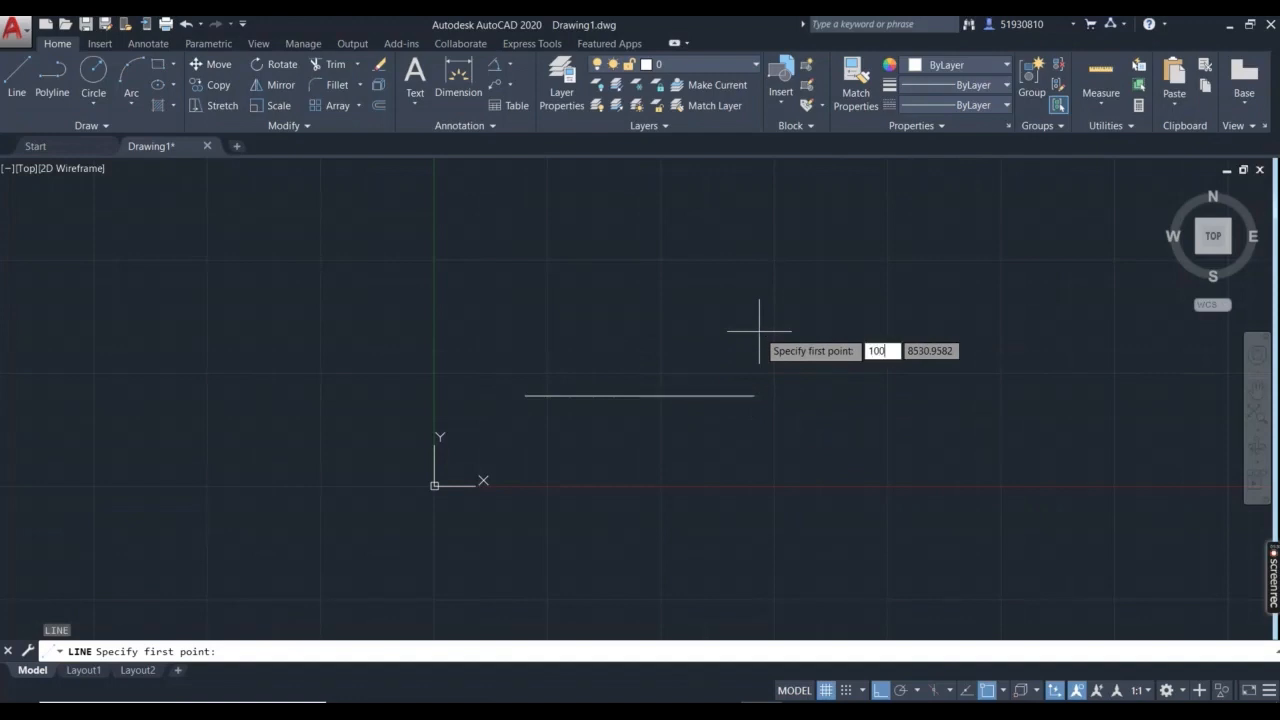
pyautogui.press('Tab')
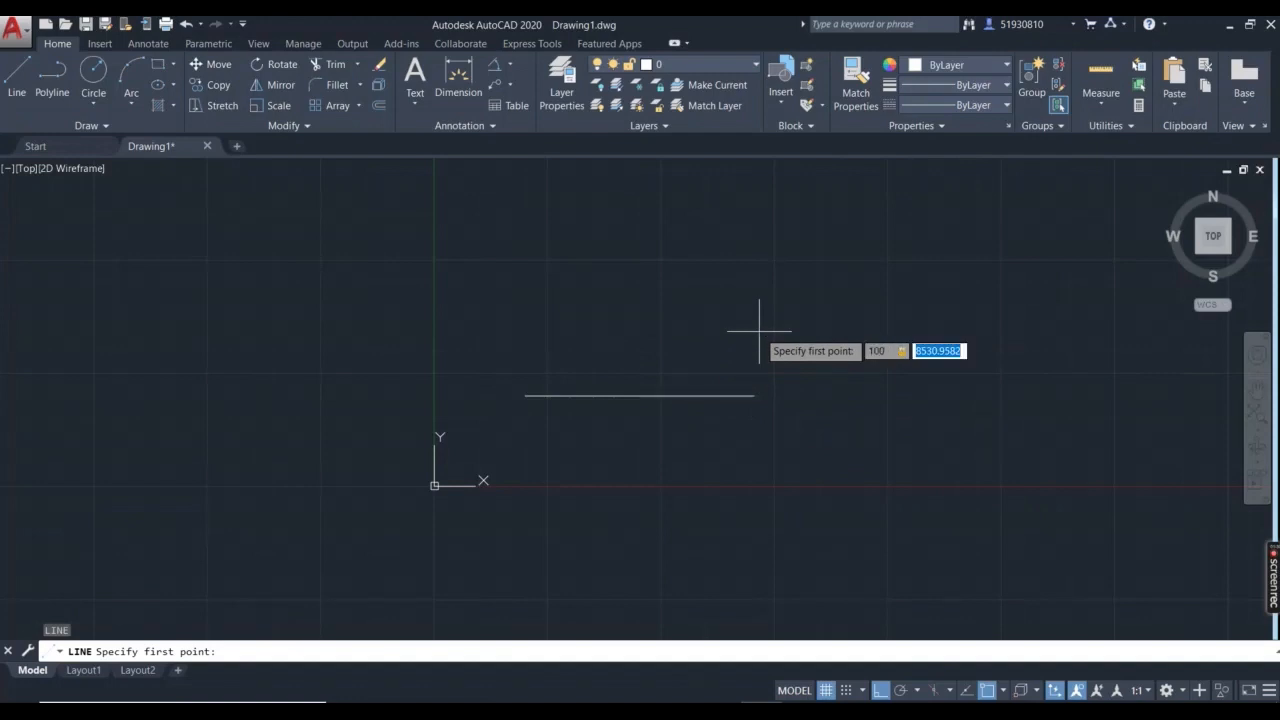
pyautogui.write('2')
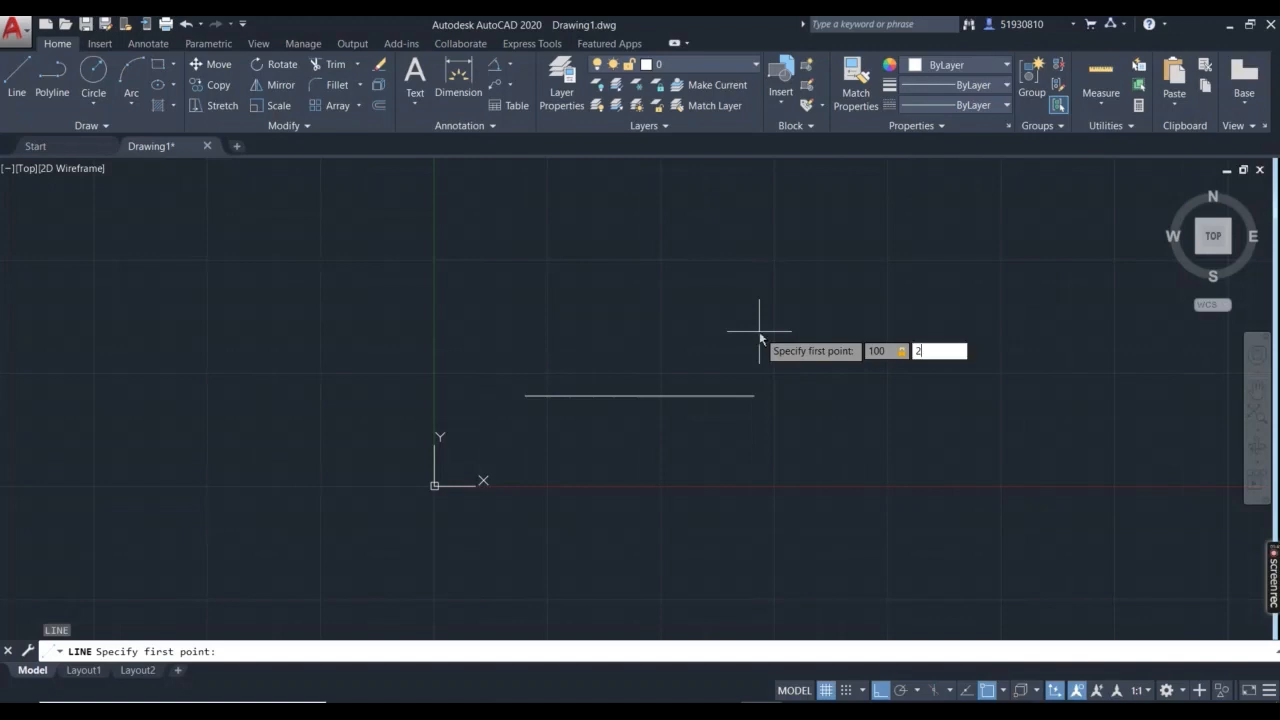
pyautogui.write('00')
pyautogui.press('Return')
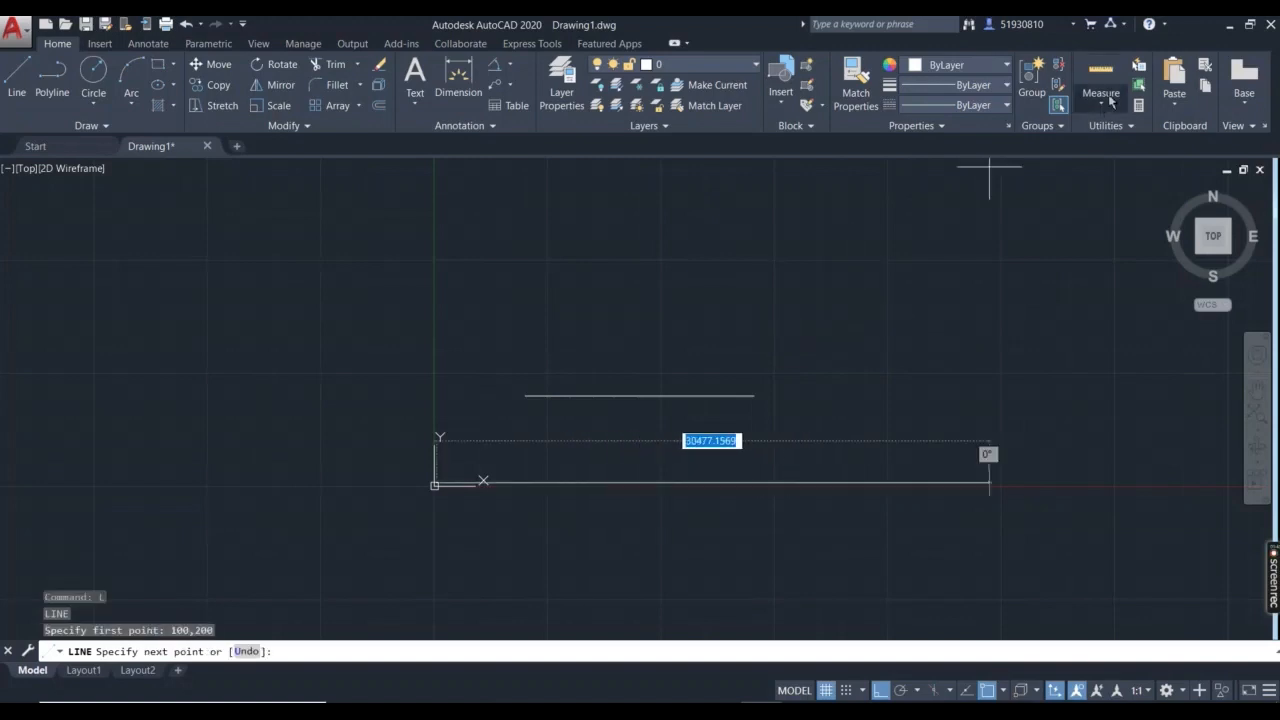
pyautogui.press('Escape')
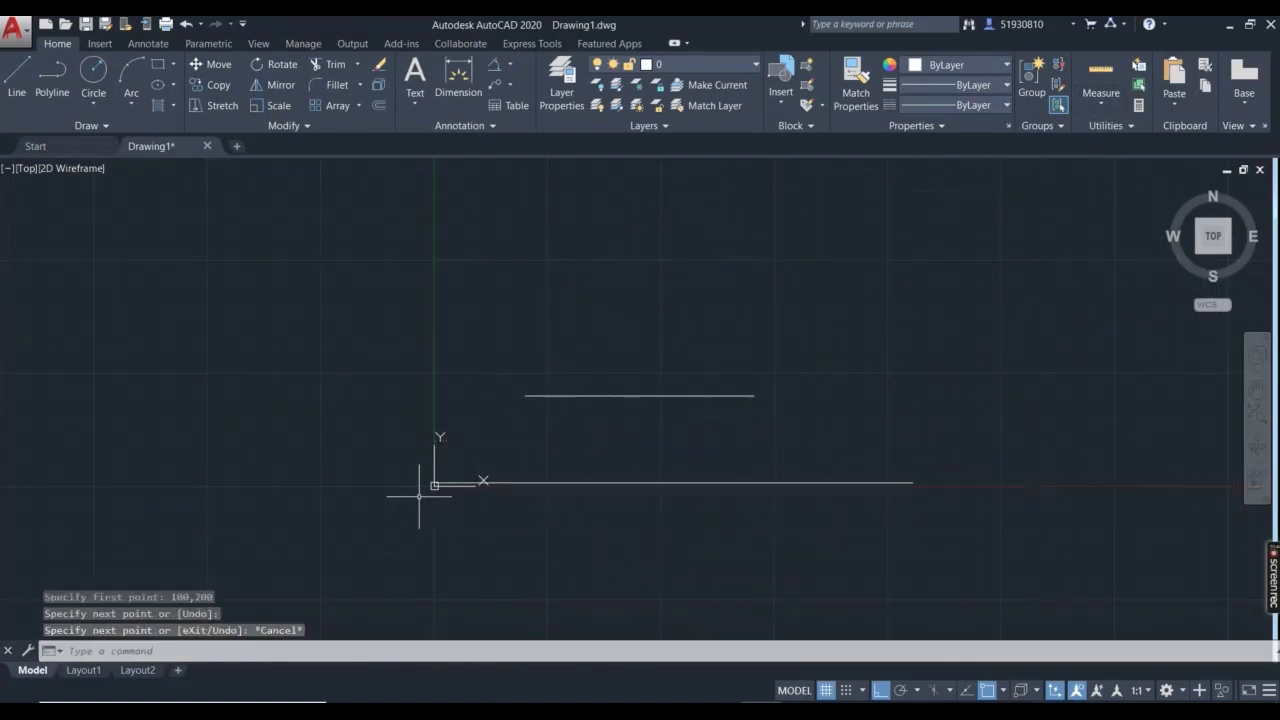
# Examine the start point of the lower horizontal line up close and check its coordinates with the Line command's cursor read-out.
pyautogui.scroll(2, 430, 482)
pyautogui.scroll(5, 432, 482)
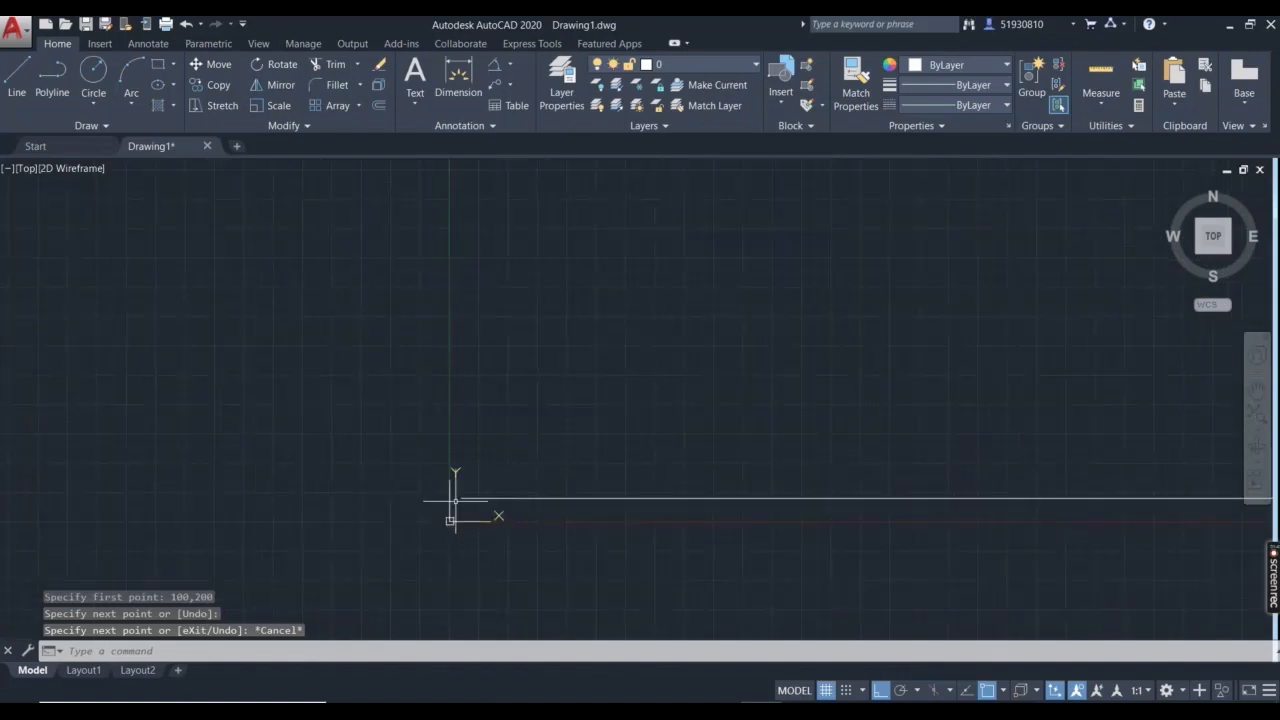
pyautogui.scroll(7, 460, 498)
pyautogui.scroll(3, 451, 505)
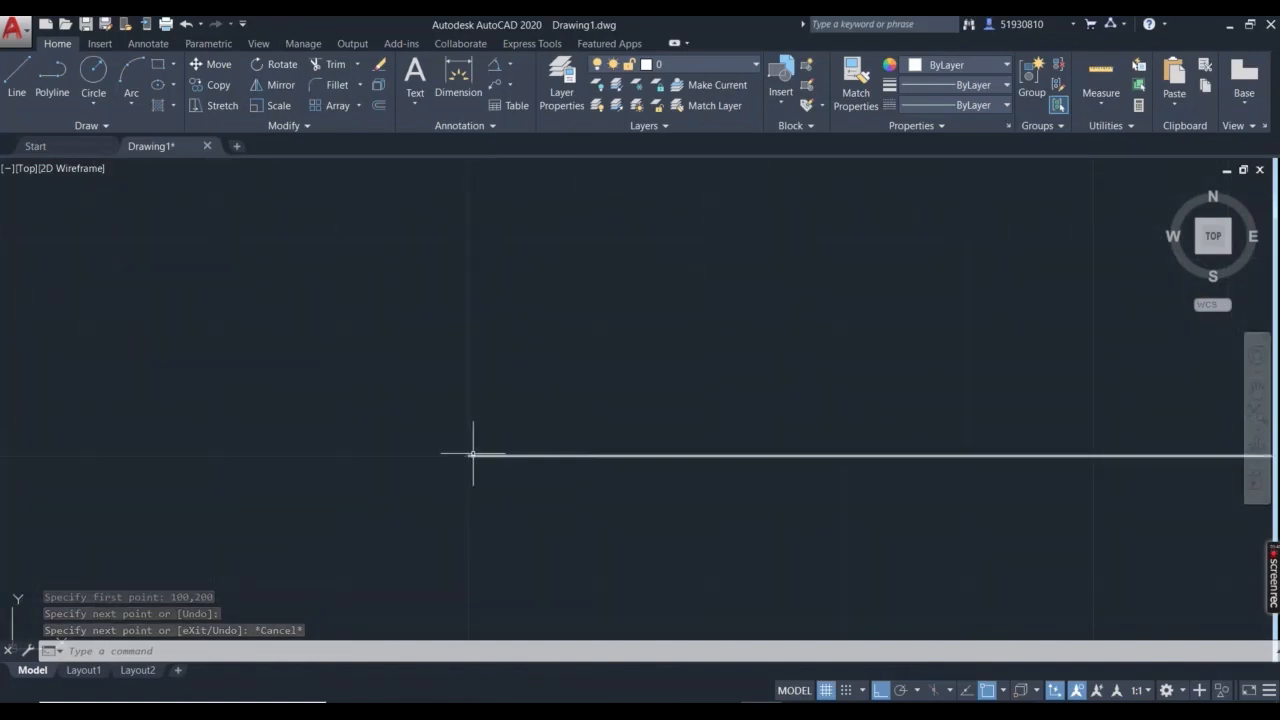
pyautogui.click(475, 449)
pyautogui.click(467, 458)
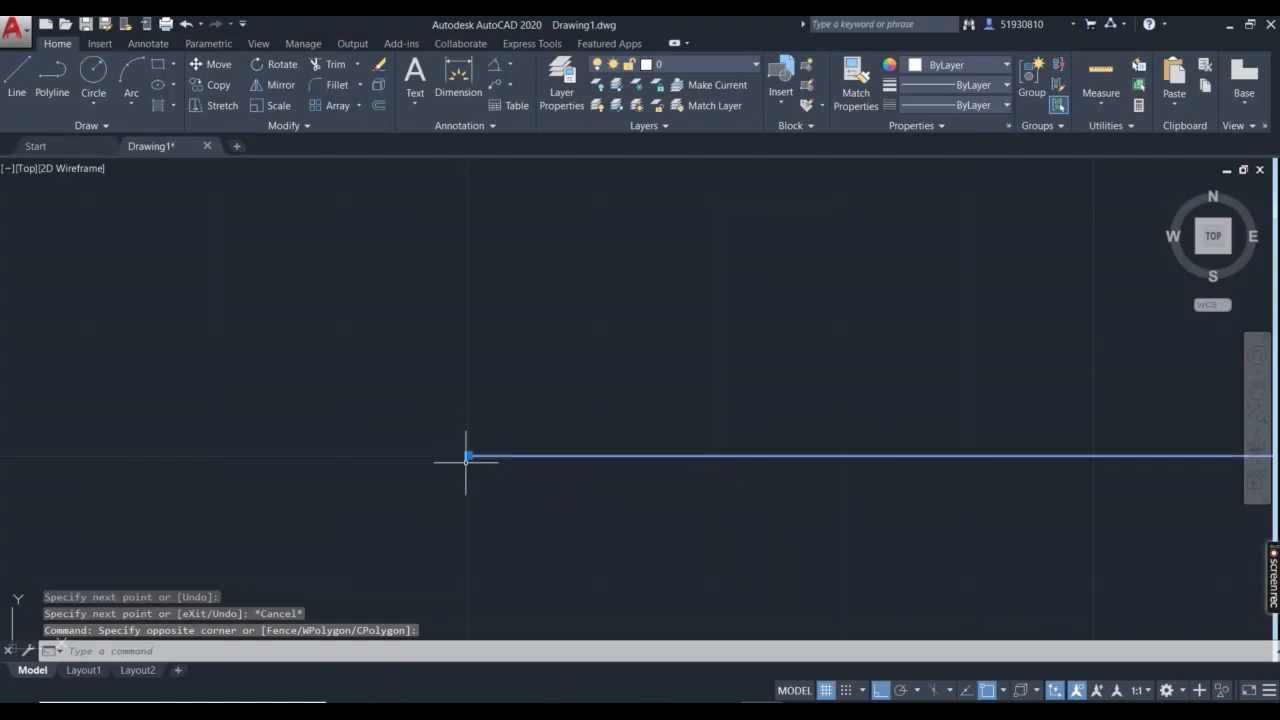
pyautogui.write('l')
pyautogui.press('Return')
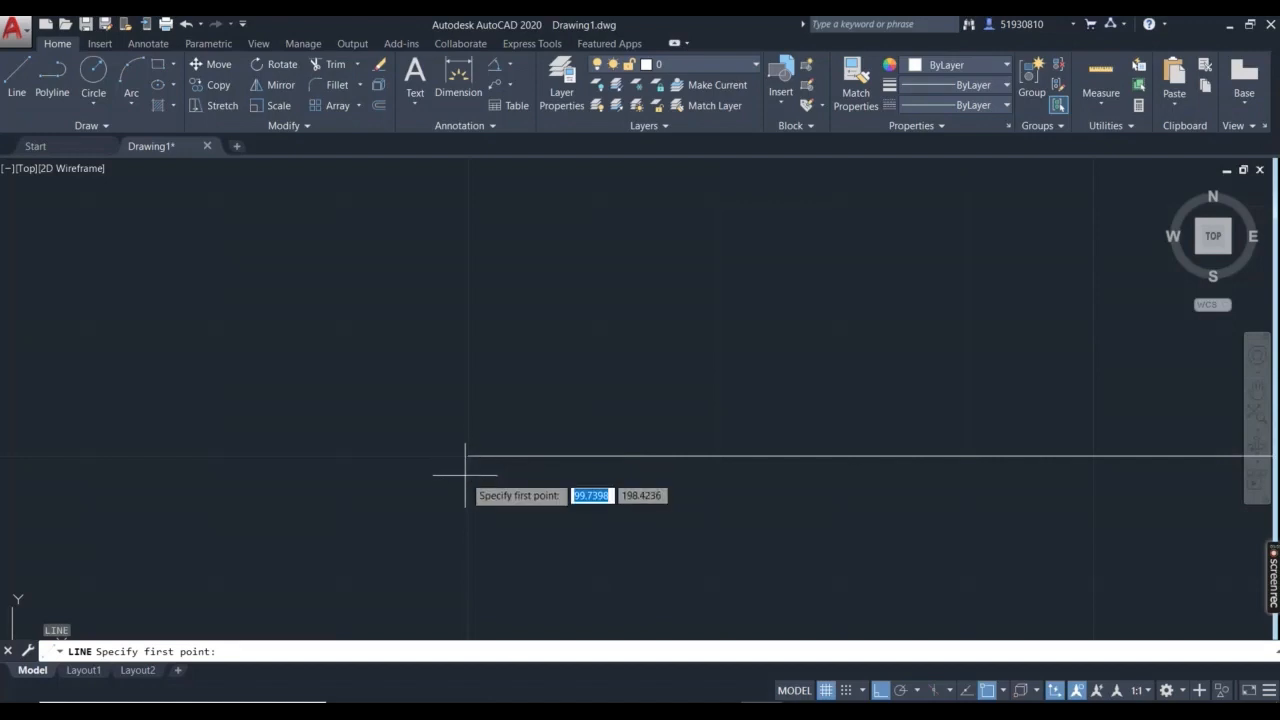
pyautogui.press('Escape')
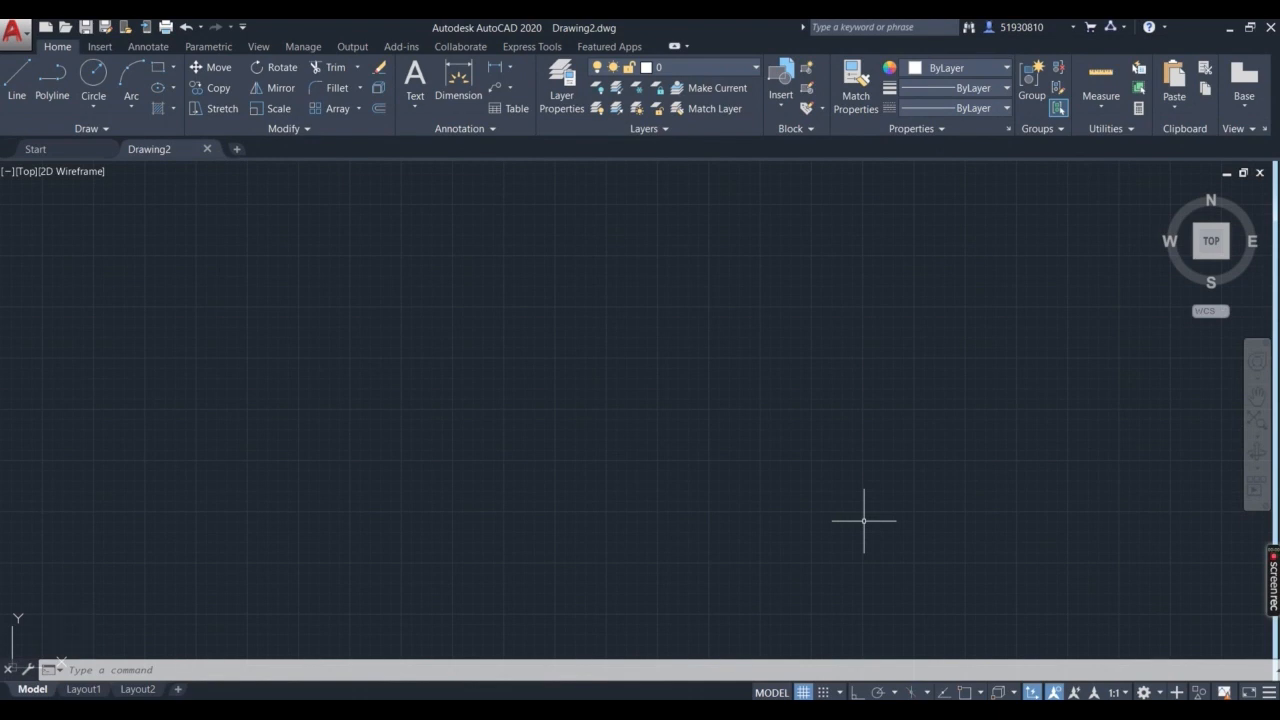
# Draw two connected freehand line segments in Drawing2, one rising to a peak and one descending steeply from it.
pyautogui.write('l')
pyautogui.press('Return')
pyautogui.click(334, 412)
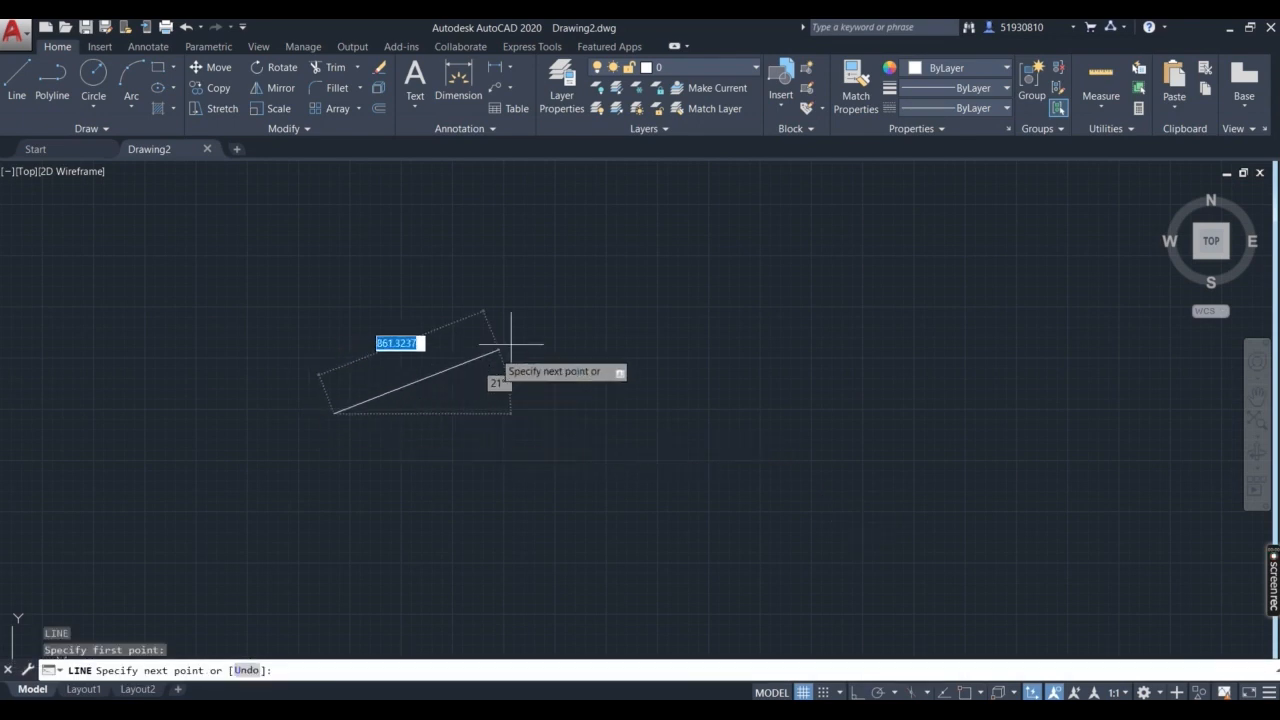
pyautogui.click(704, 297)
pyautogui.click(824, 492)
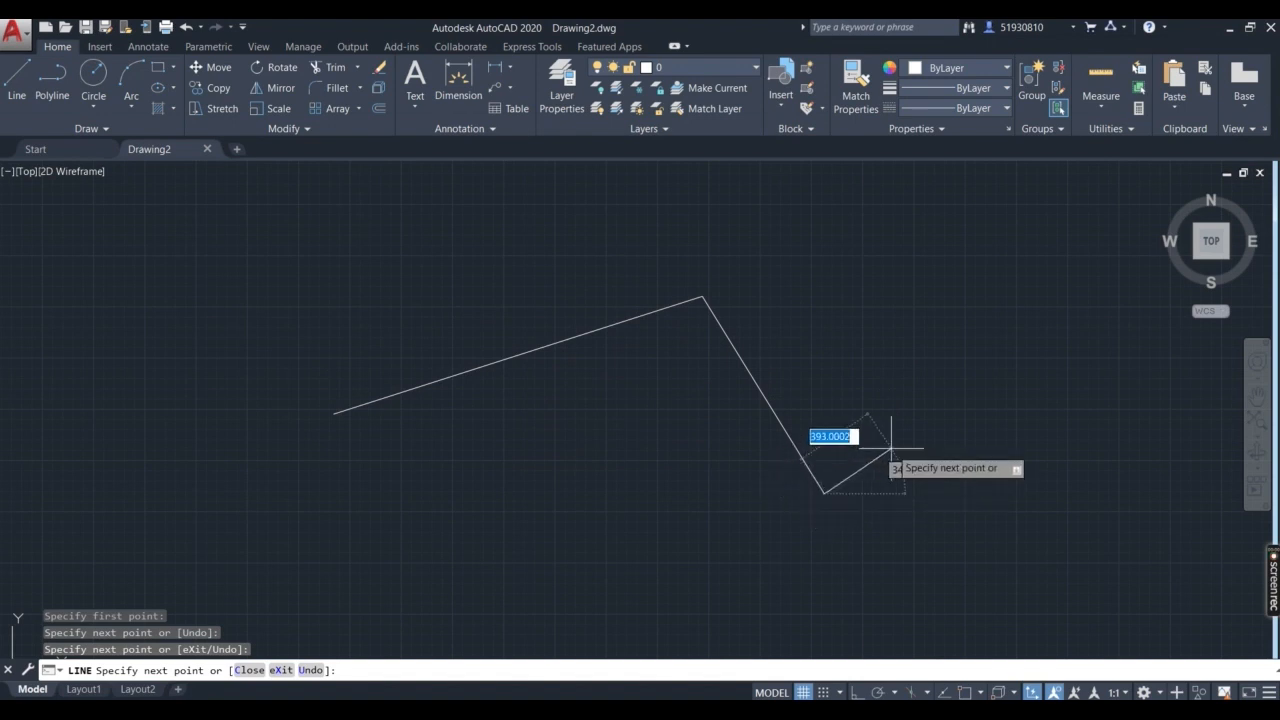
pyautogui.press('Escape')
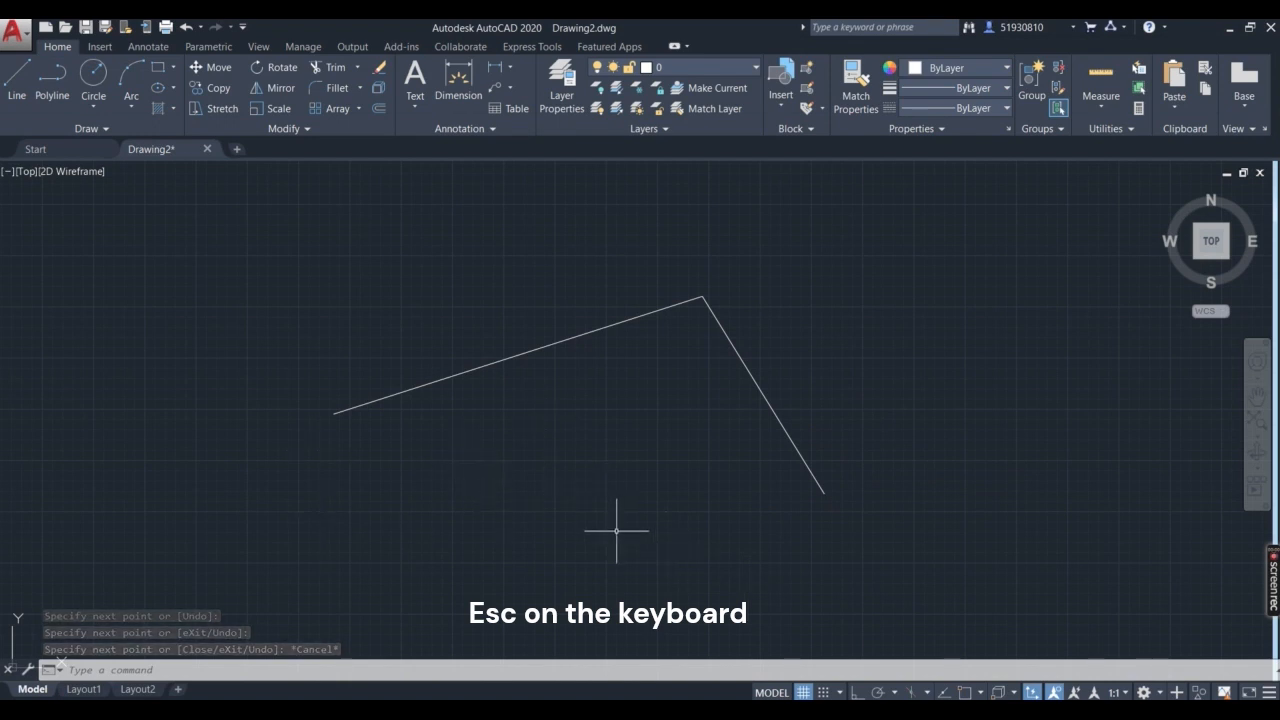
# Draw a chain of five connected freehand line segments in a stepped zigzag below the first two lines.
pyautogui.write('l')
pyautogui.press('Return')
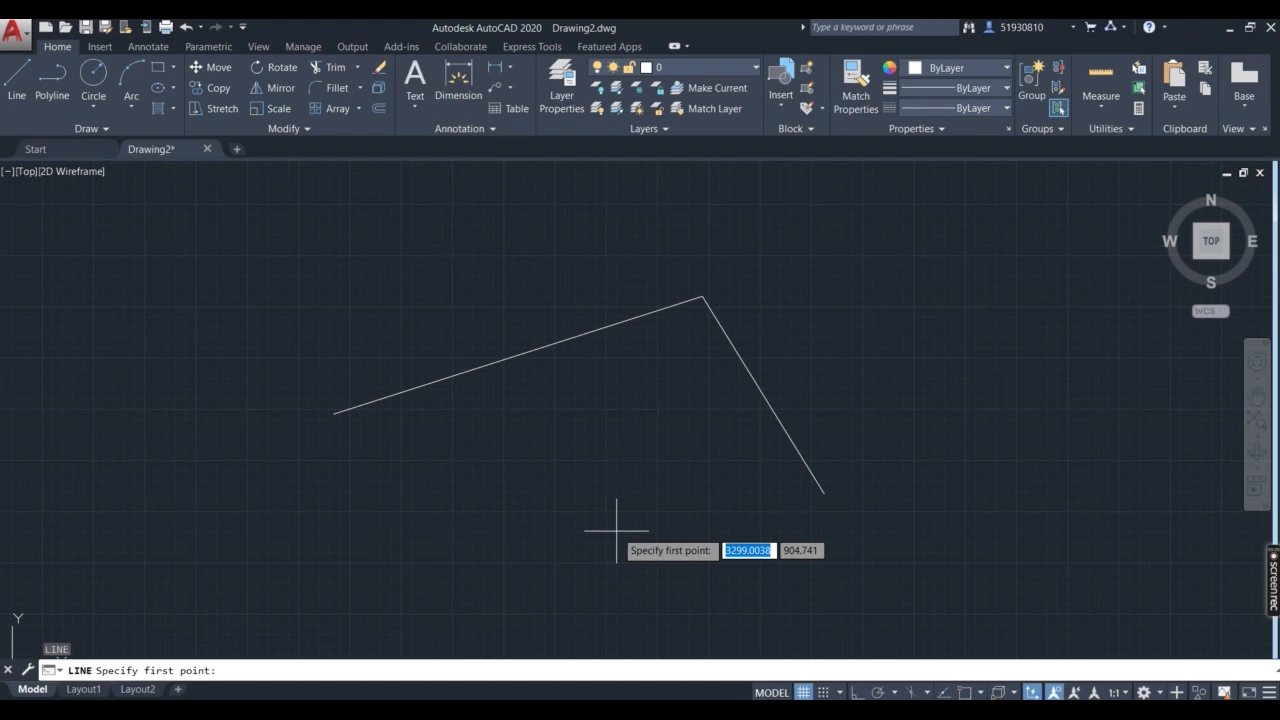
pyautogui.click(323, 570)
pyautogui.click(331, 486)
pyautogui.click(487, 520)
pyautogui.click(490, 581)
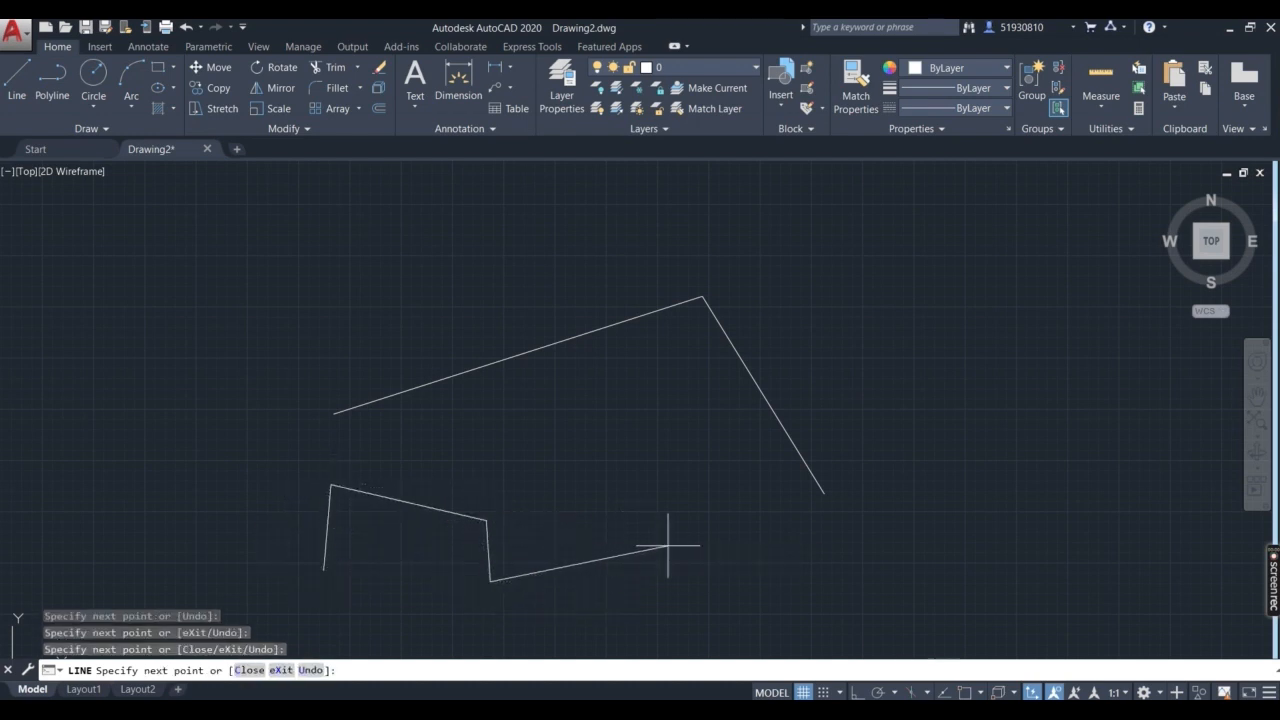
pyautogui.click(668, 546)
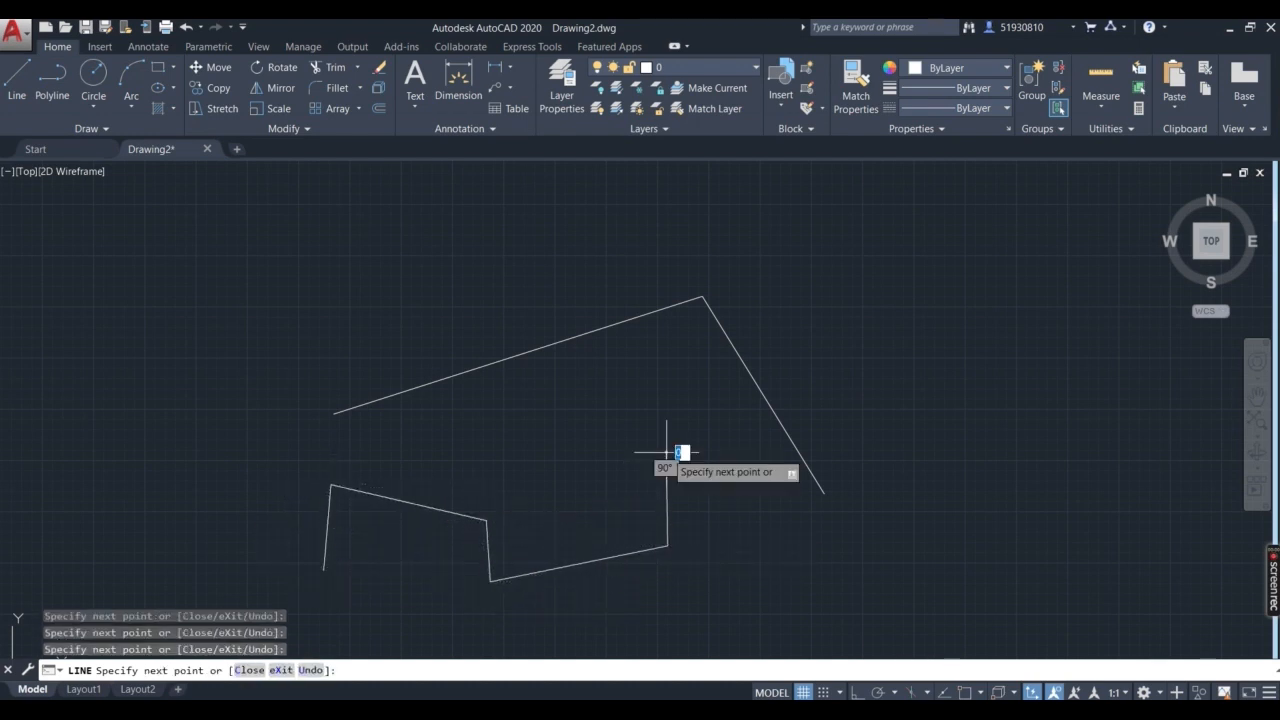
pyautogui.click(667, 452)
pyautogui.press('Escape')
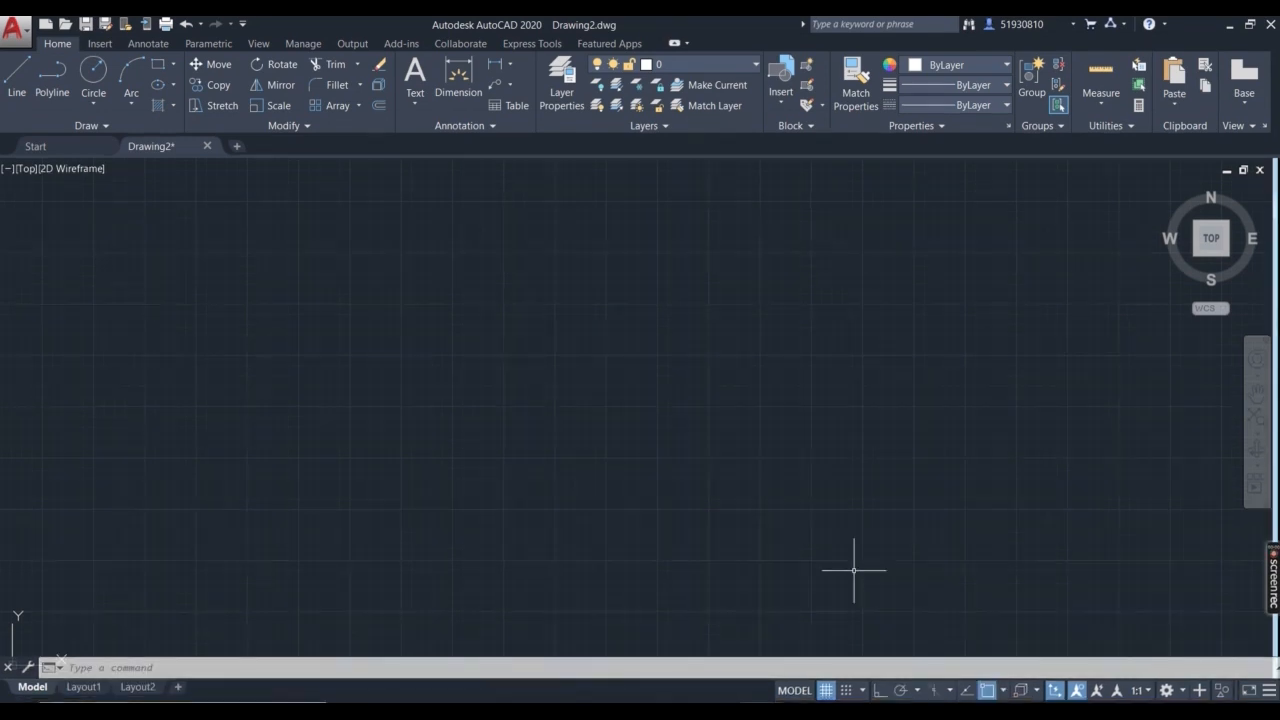
# Draw an open two-segment polyline with a long segment sloping down and a shorter, nearly vertical one going up.
pyautogui.click(47, 89)
pyautogui.click(262, 268)
pyautogui.click(577, 436)
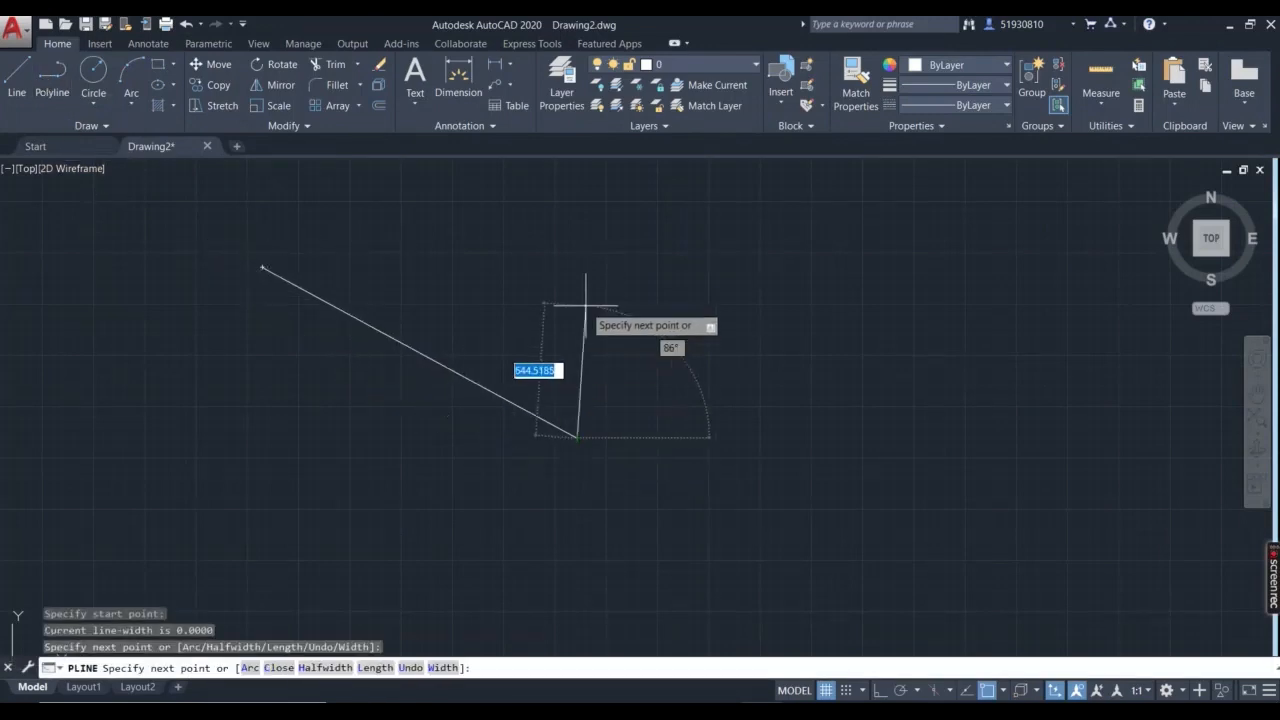
pyautogui.click(585, 305)
pyautogui.press('Escape')
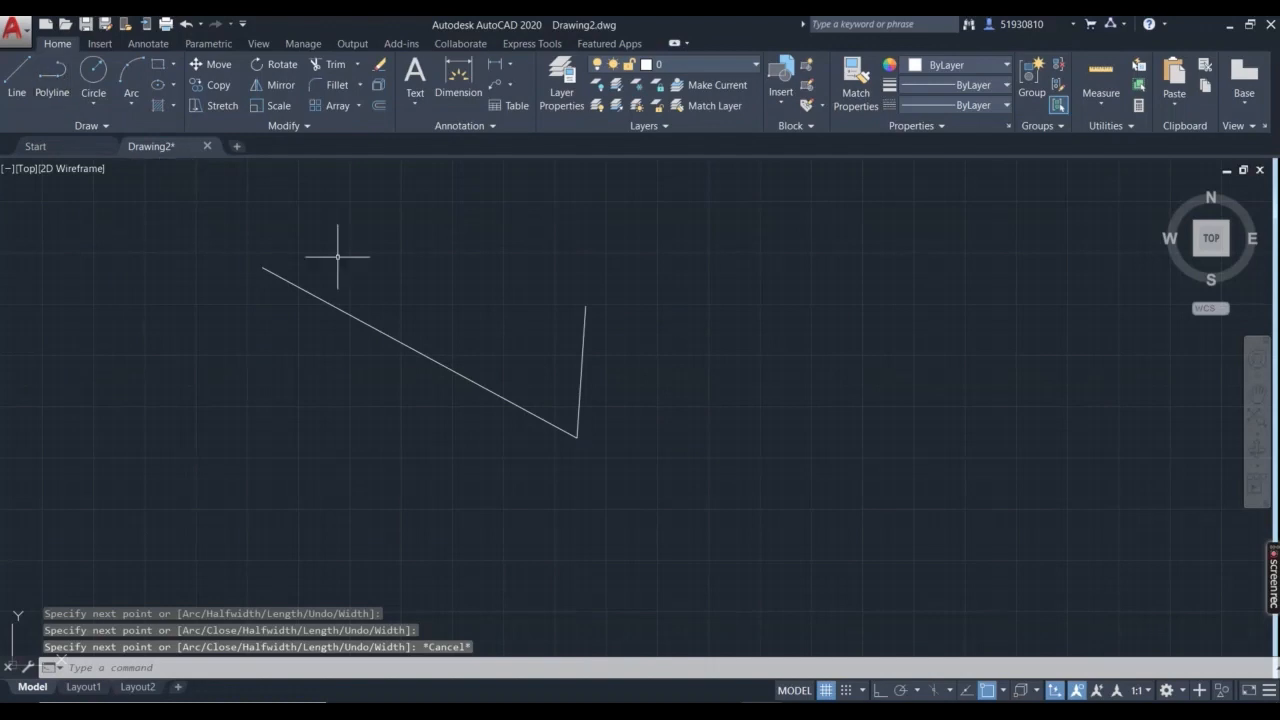
# Draw a closed four-sided polyline beside the open two-segment one, finishing it with the Close option.
pyautogui.write('pl')
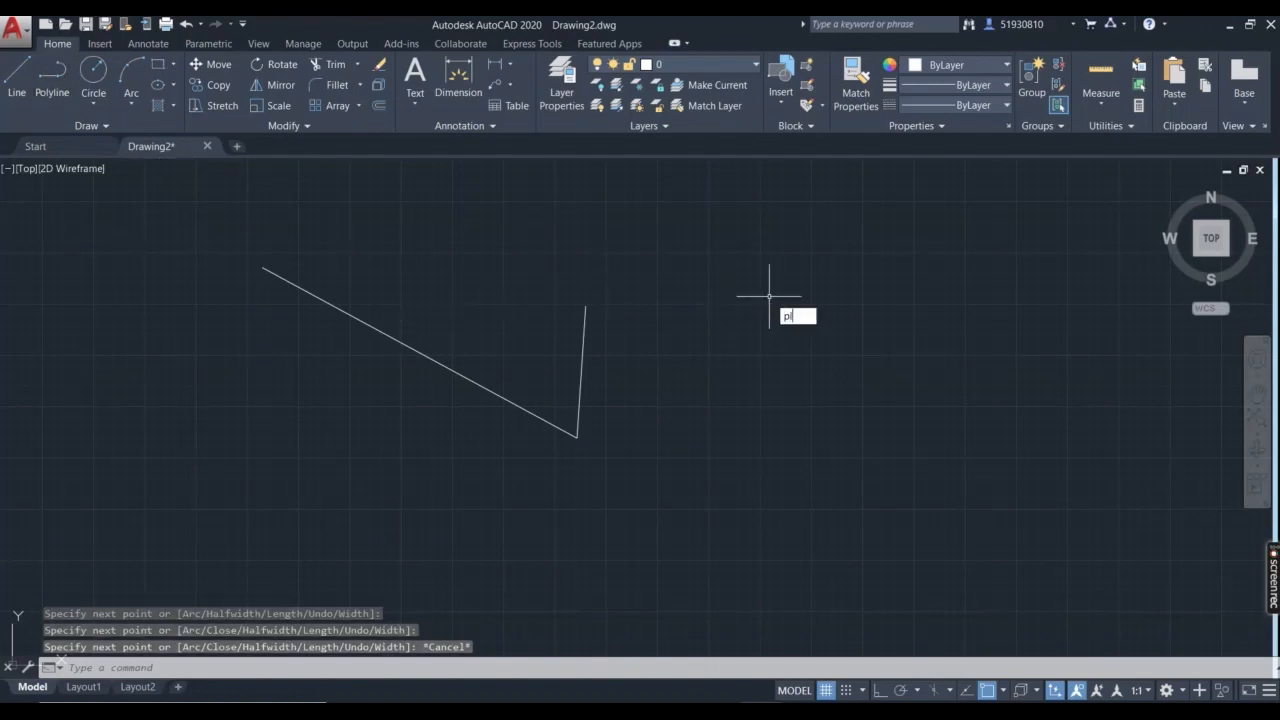
pyautogui.press('Return')
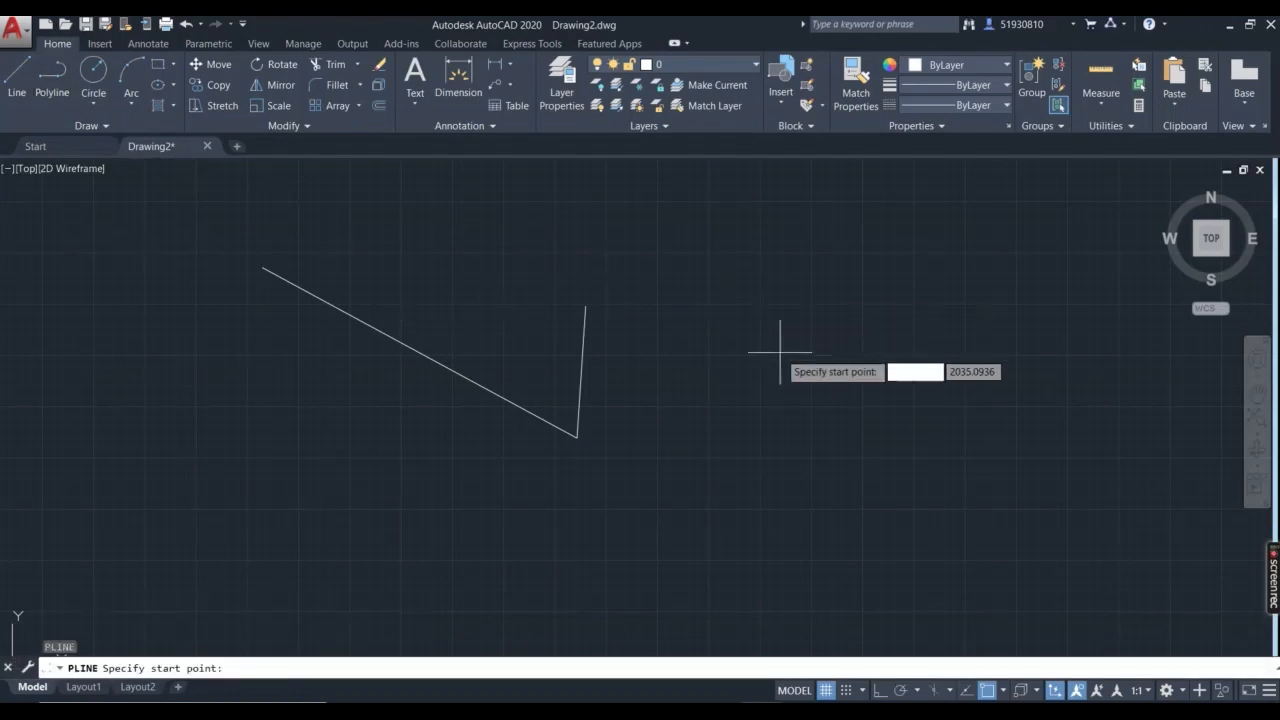
pyautogui.click(765, 441)
pyautogui.click(778, 299)
pyautogui.click(958, 306)
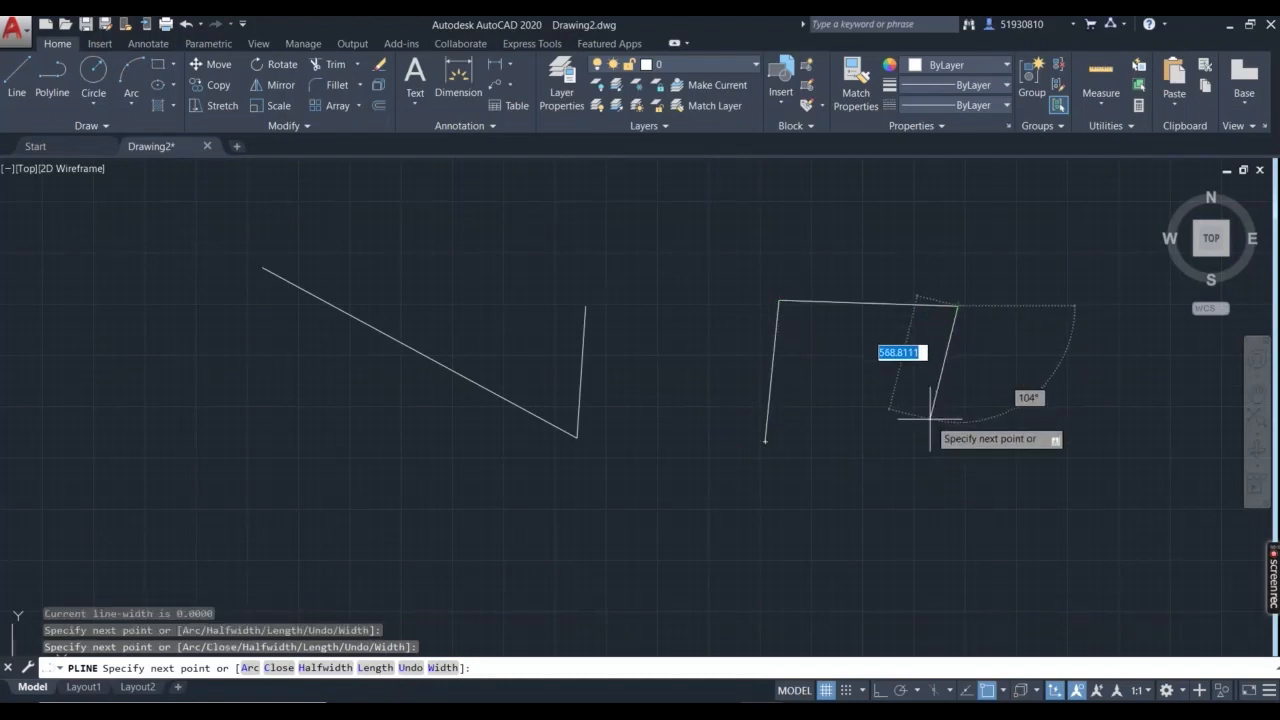
pyautogui.click(909, 449)
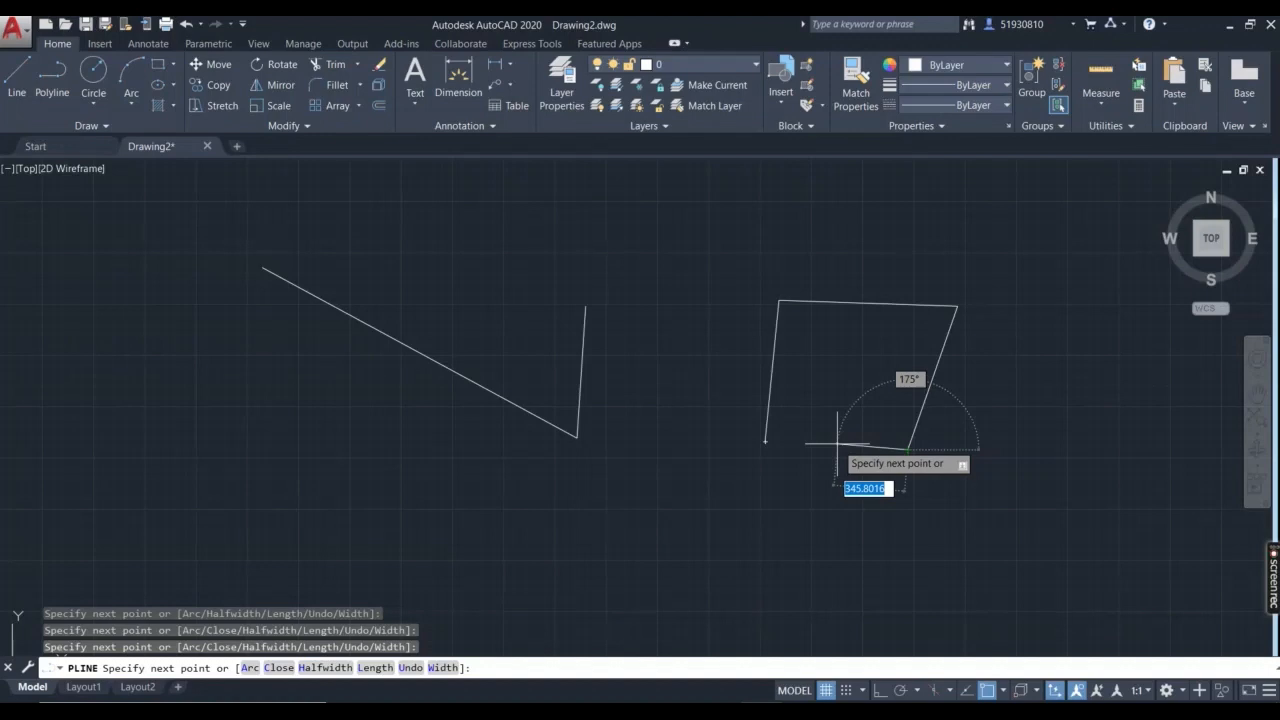
pyautogui.click(278, 667)
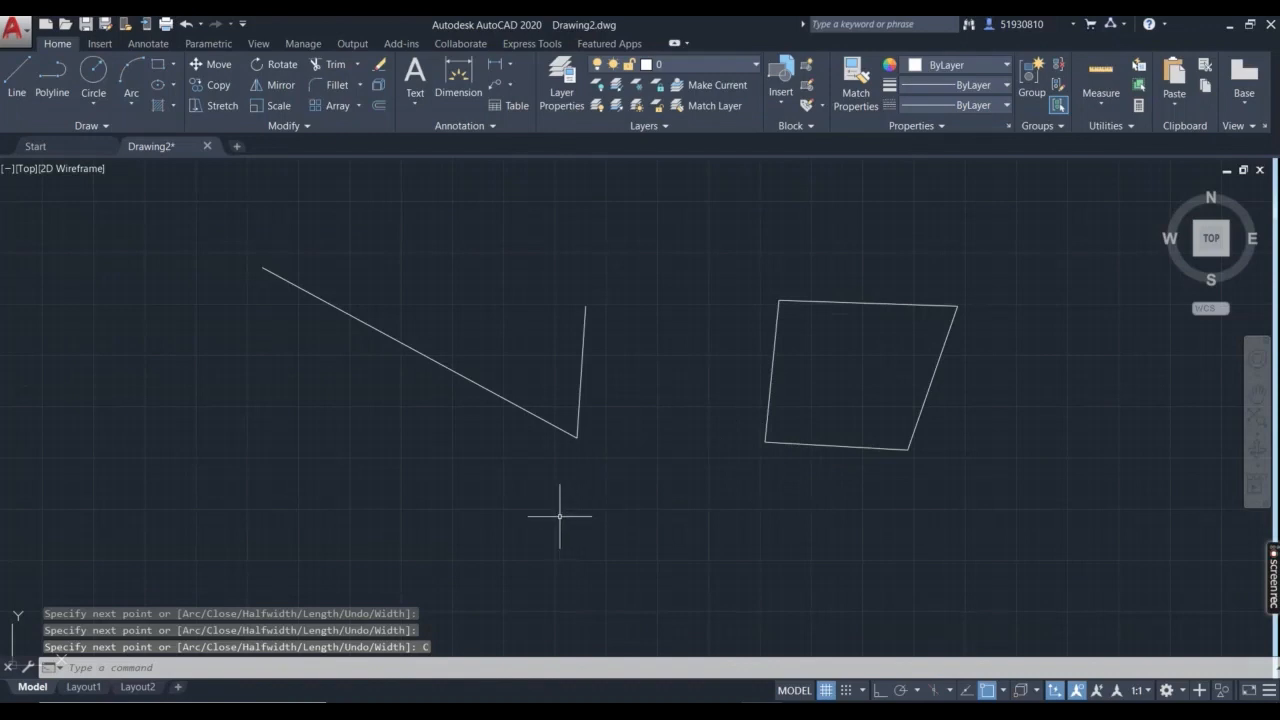
# Draw an irregular six-sided polyline overlapping the open two-segment polyline and close it with the Close option.
pyautogui.write('pl')
pyautogui.press('Return')
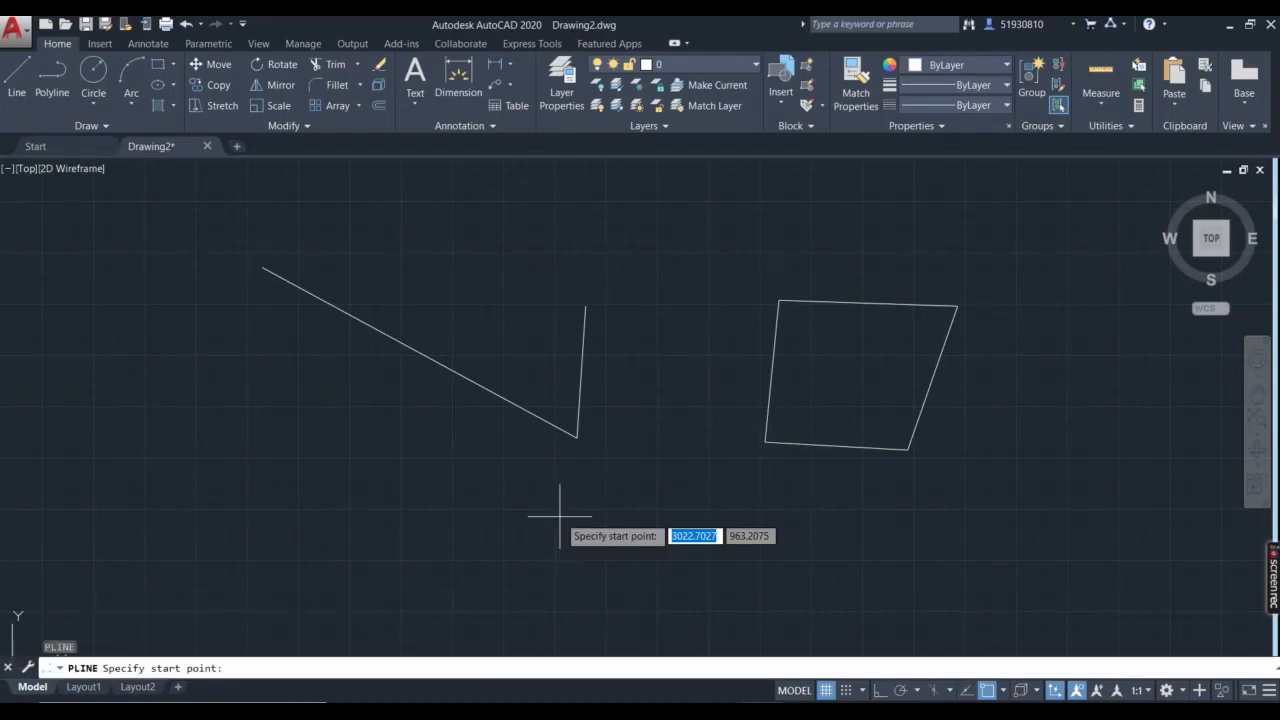
pyautogui.click(403, 521)
pyautogui.click(483, 351)
pyautogui.click(733, 341)
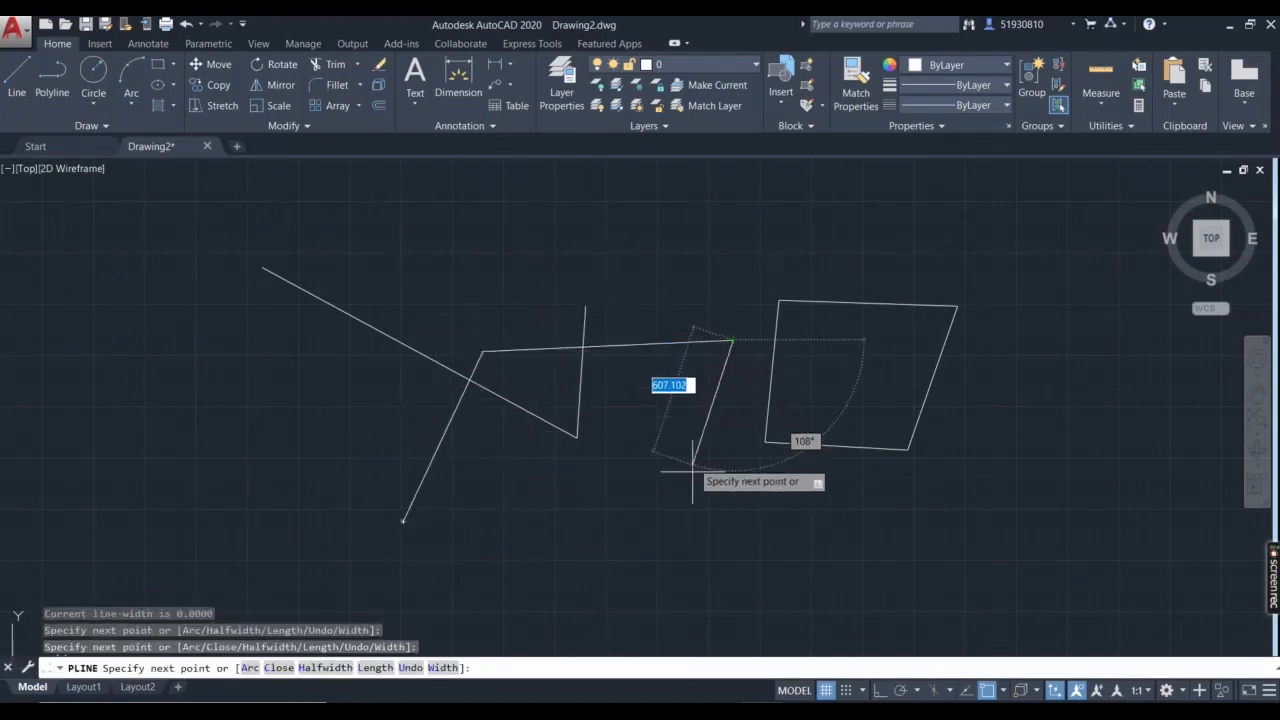
pyautogui.click(693, 477)
pyautogui.click(818, 567)
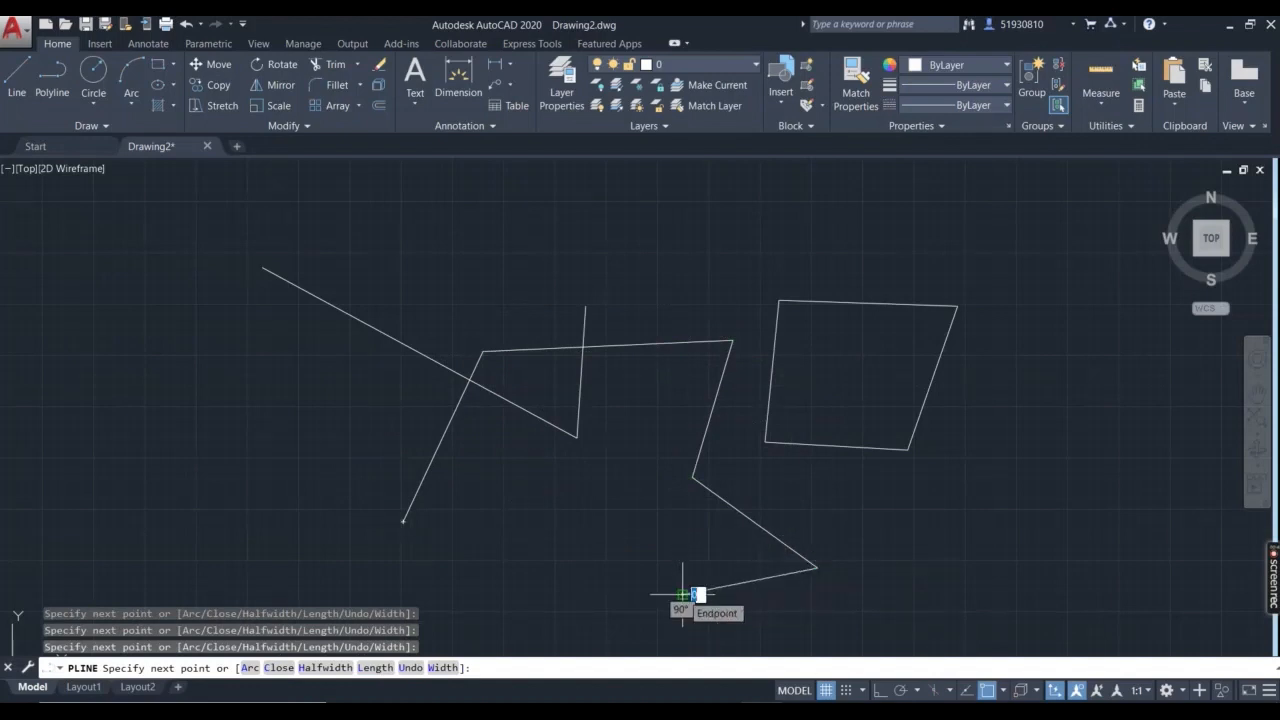
pyautogui.click(683, 595)
pyautogui.write('c')
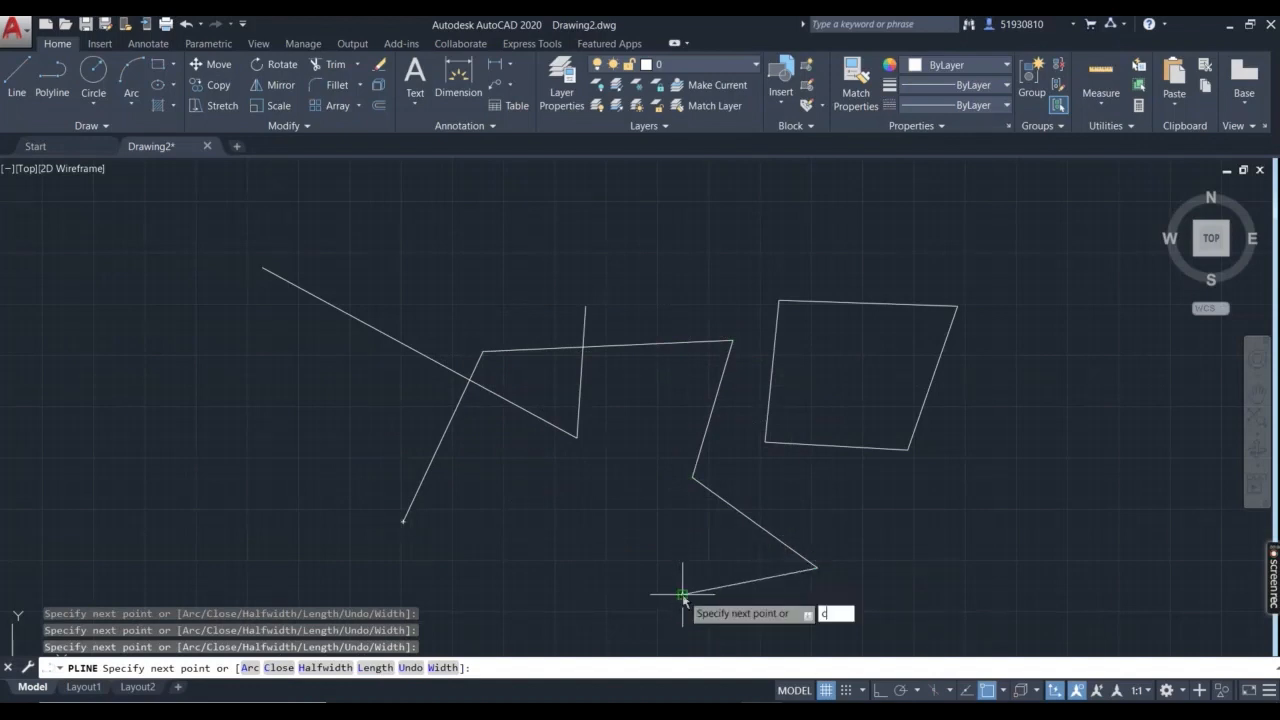
pyautogui.press('Return')
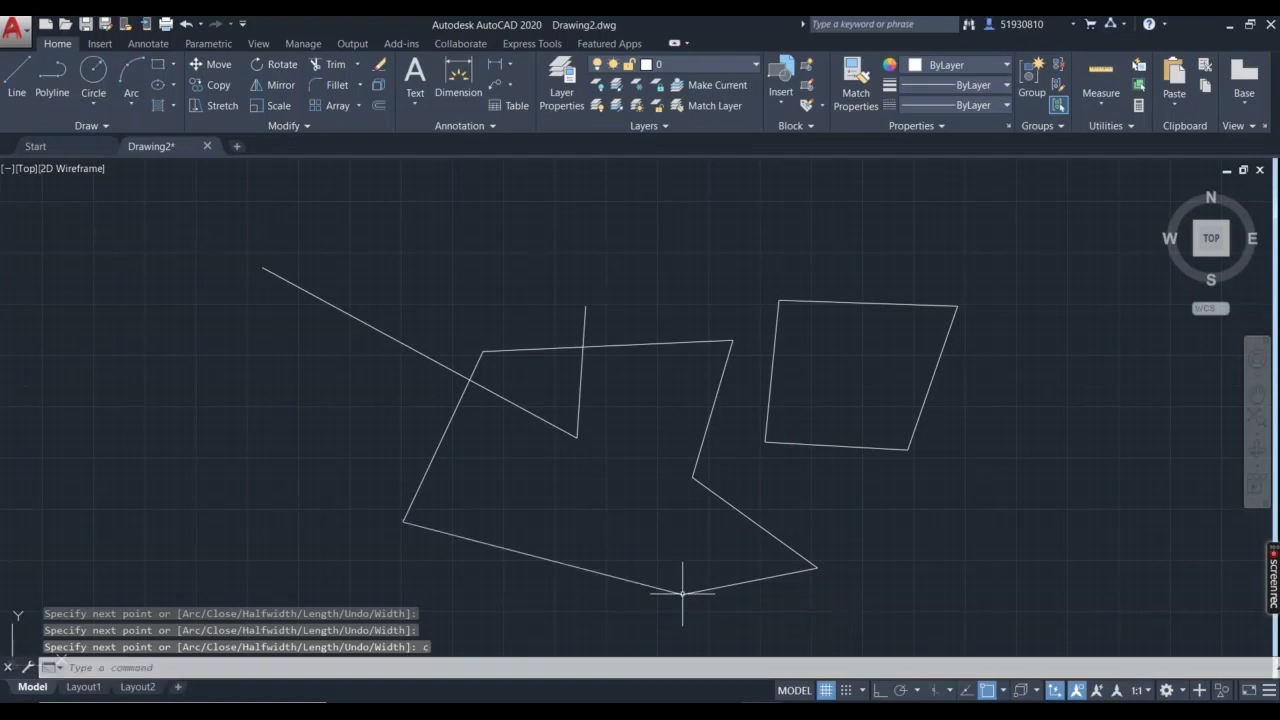
# Select the whole six-sided polyline with a crossing window over its lower long edge.
pyautogui.click(565, 600)
pyautogui.click(524, 512)
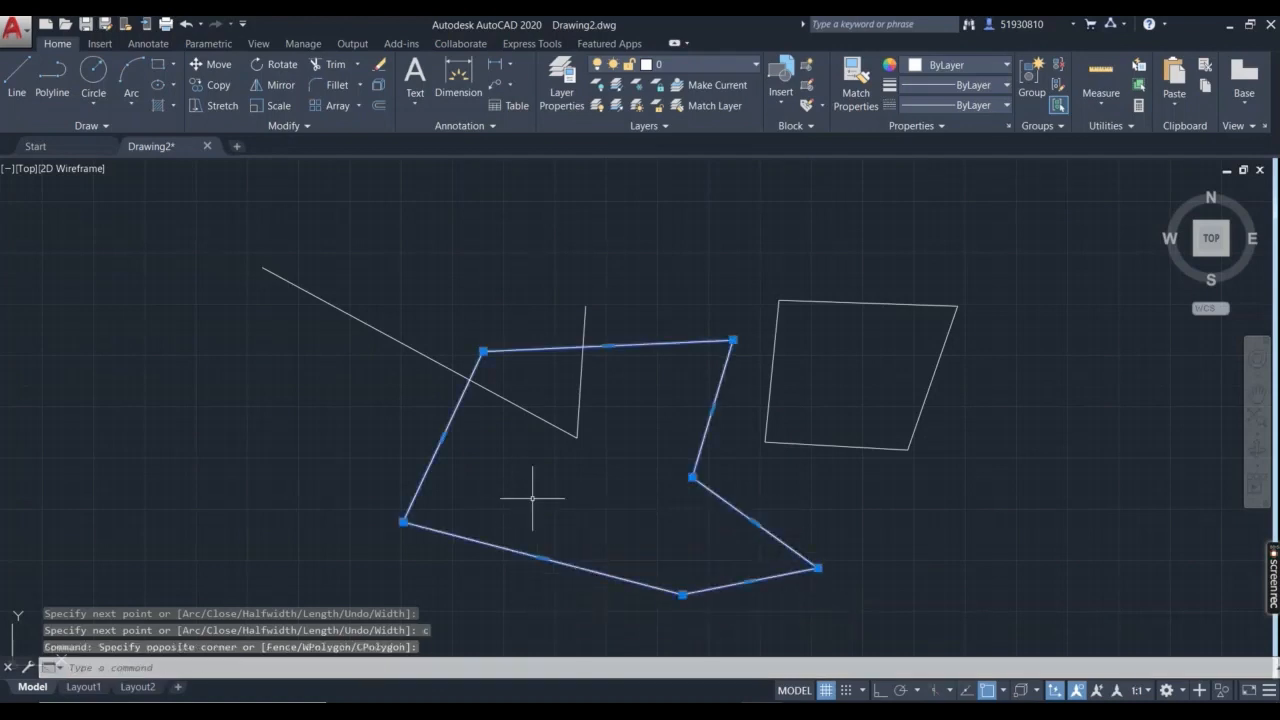
pyautogui.click(945, 500)
pyautogui.click(949, 500)
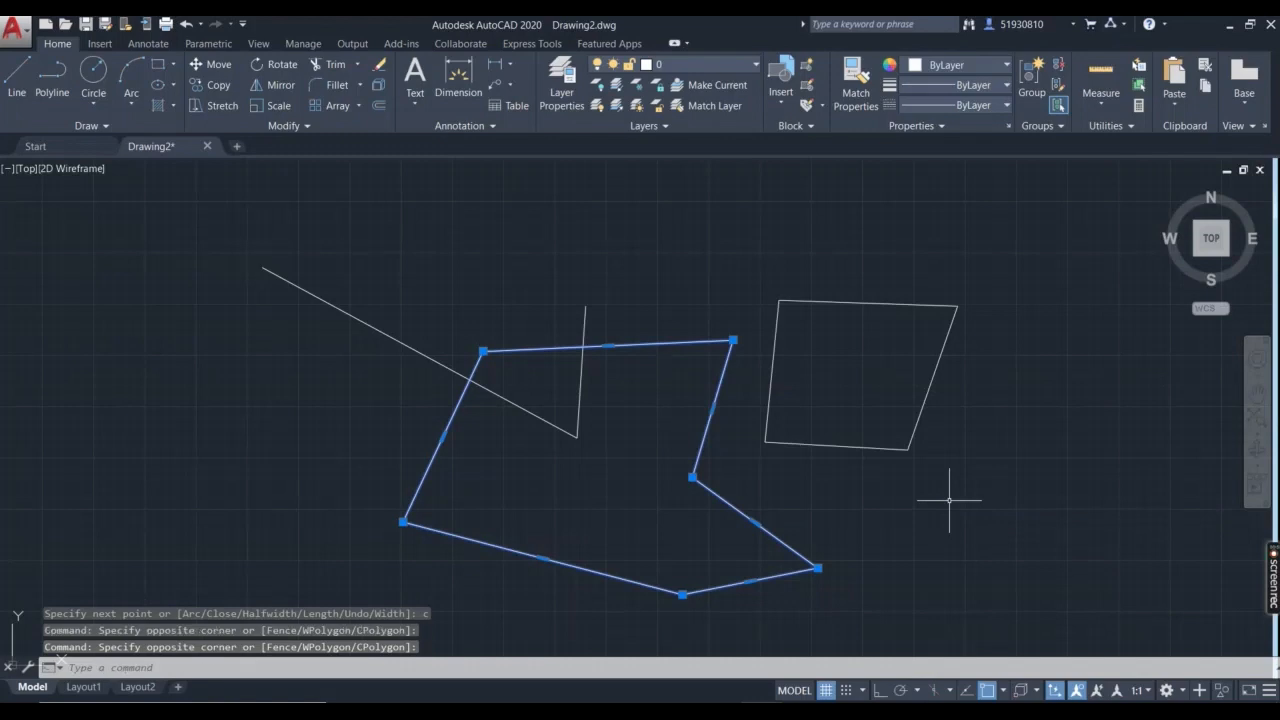
# Draw a polyline of three straight segments beside the closed shapes and switch its next segment to the Arc option.
pyautogui.write('pl')
pyautogui.press('Return')
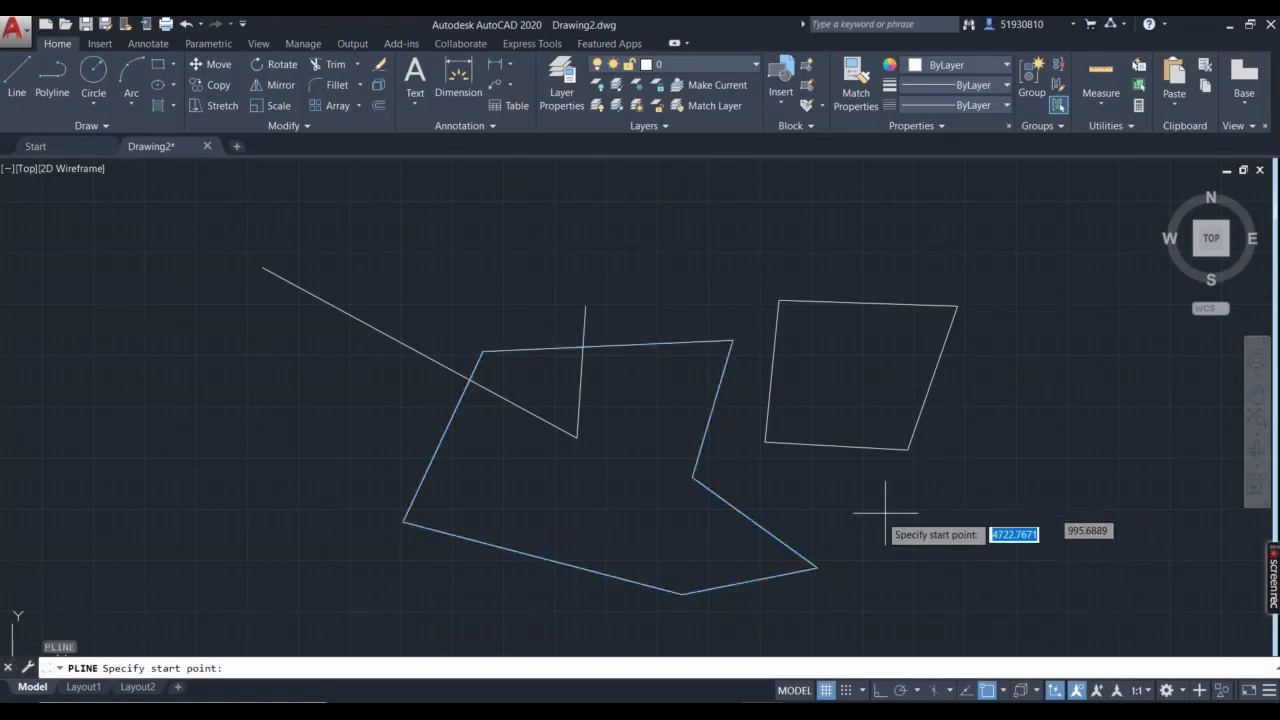
pyautogui.click(1021, 512)
pyautogui.click(1032, 409)
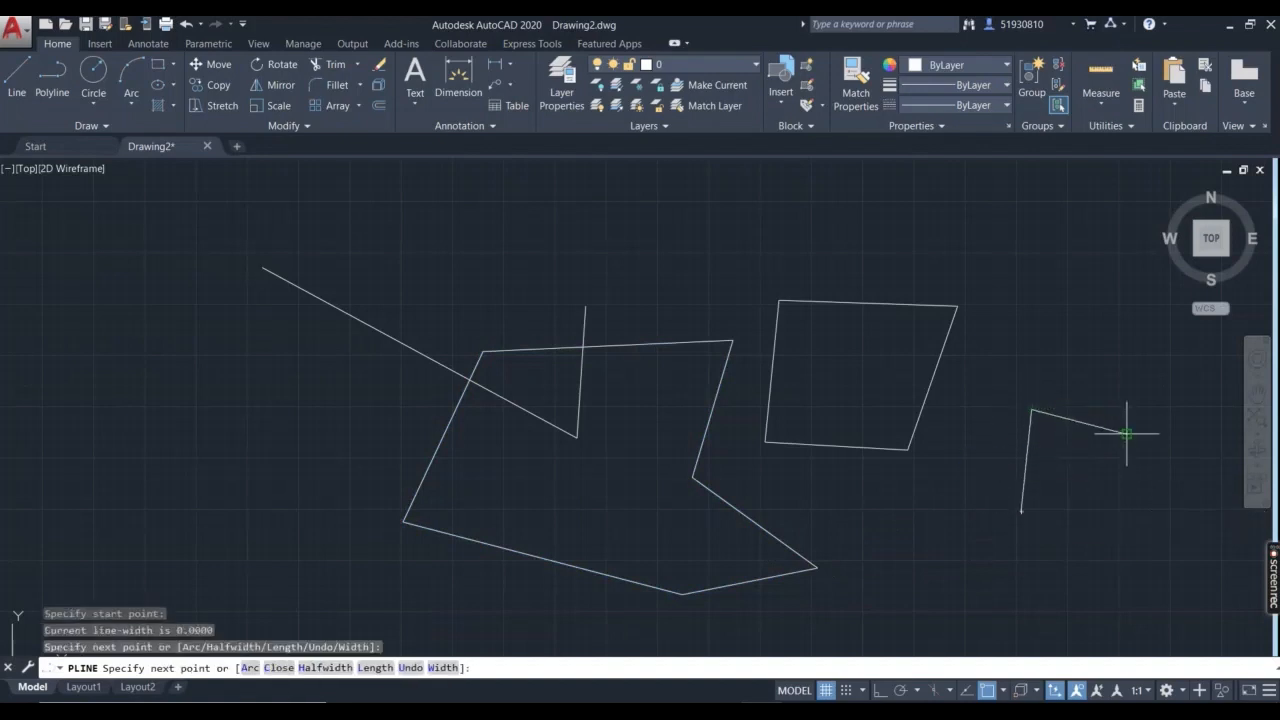
pyautogui.click(1126, 433)
pyautogui.click(1107, 510)
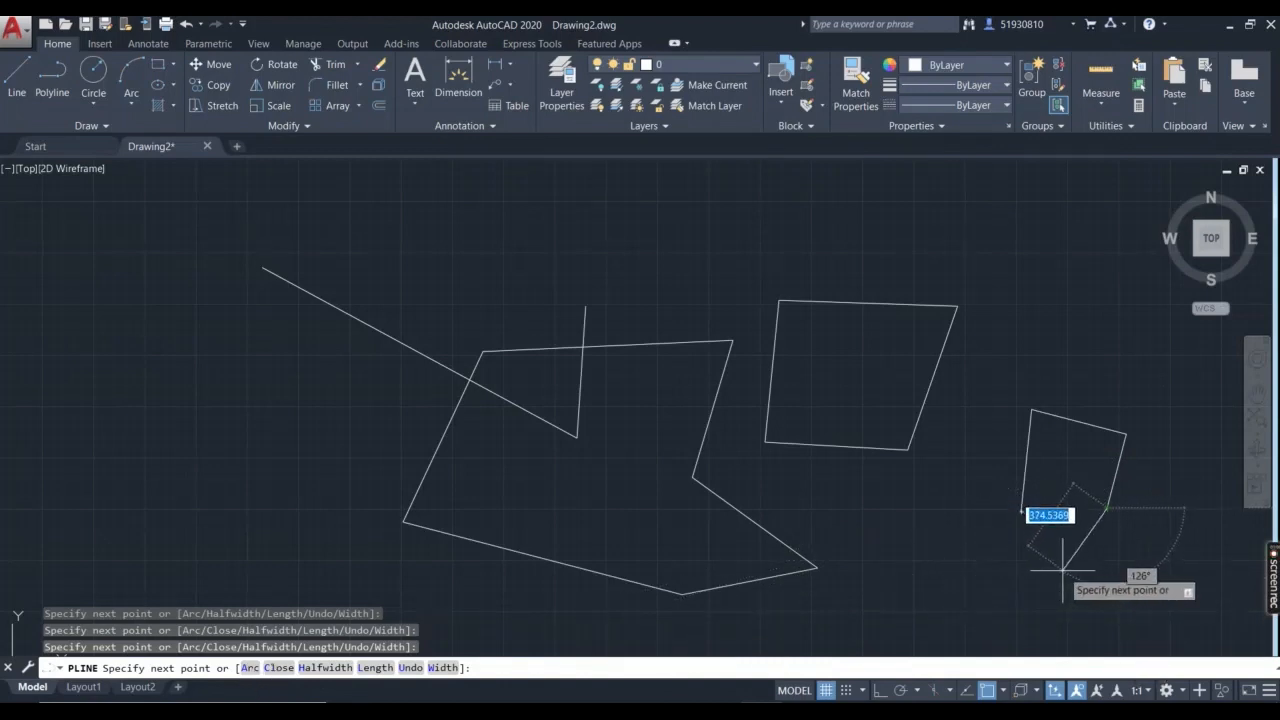
pyautogui.write('a')
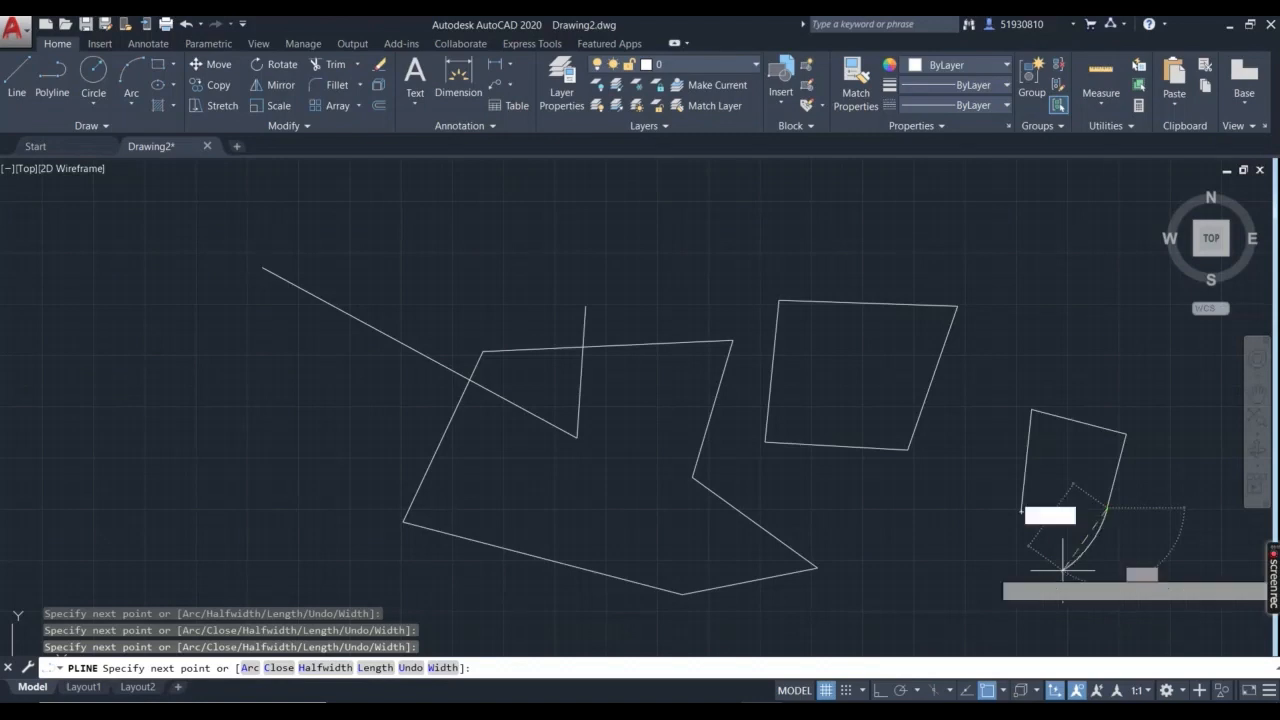
pyautogui.press('Return')
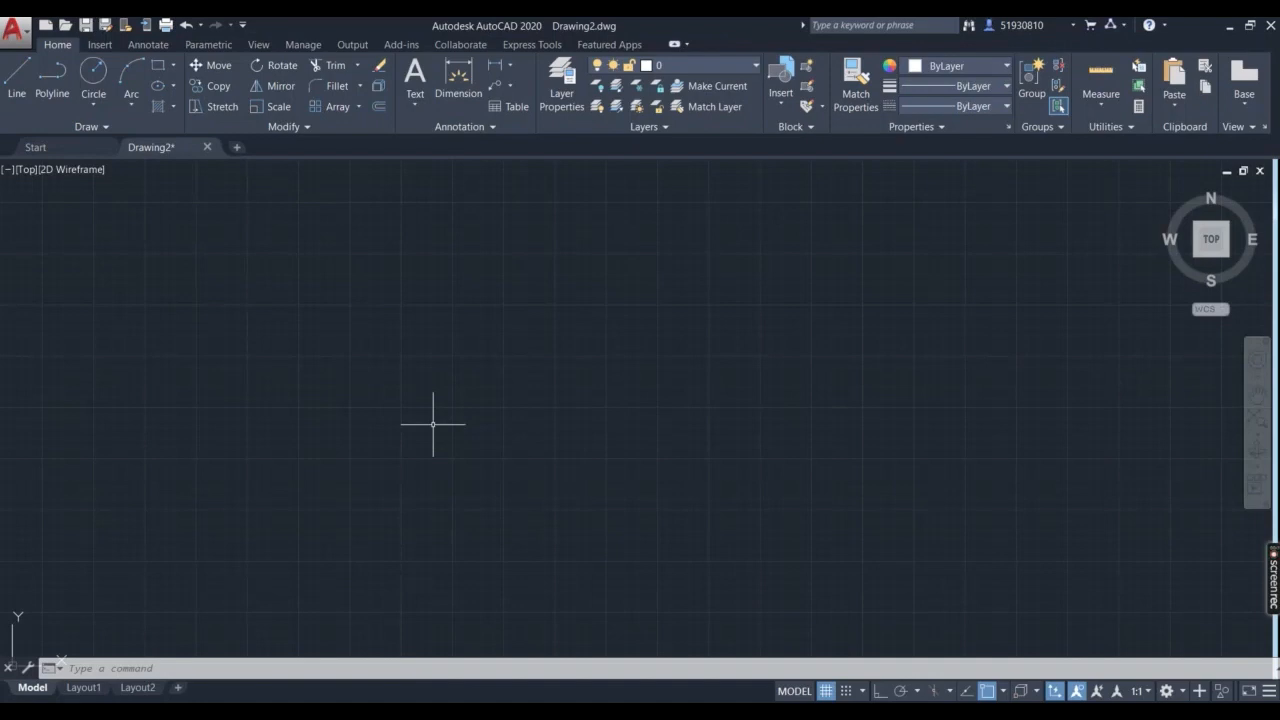
# Draw a zigzag chain of four connected freehand line segments in the empty drawing.
pyautogui.write('l')
pyautogui.press('Return')
pyautogui.click(286, 455)
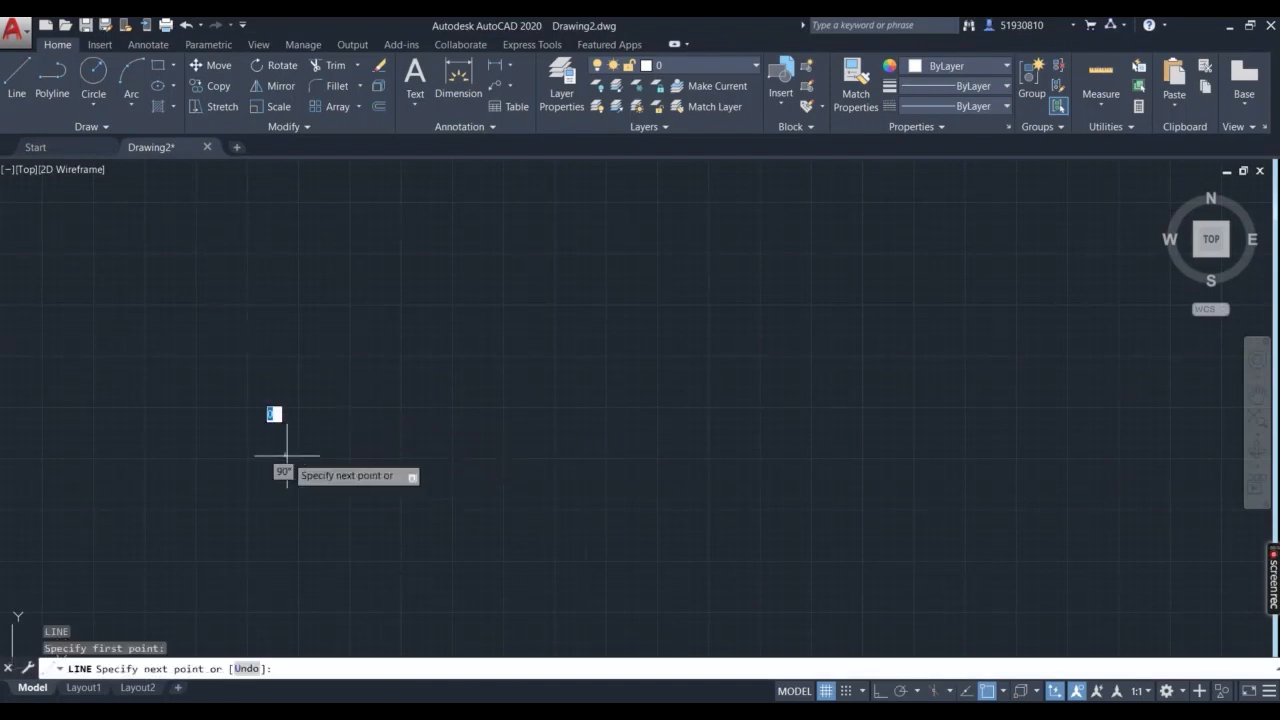
pyautogui.click(366, 327)
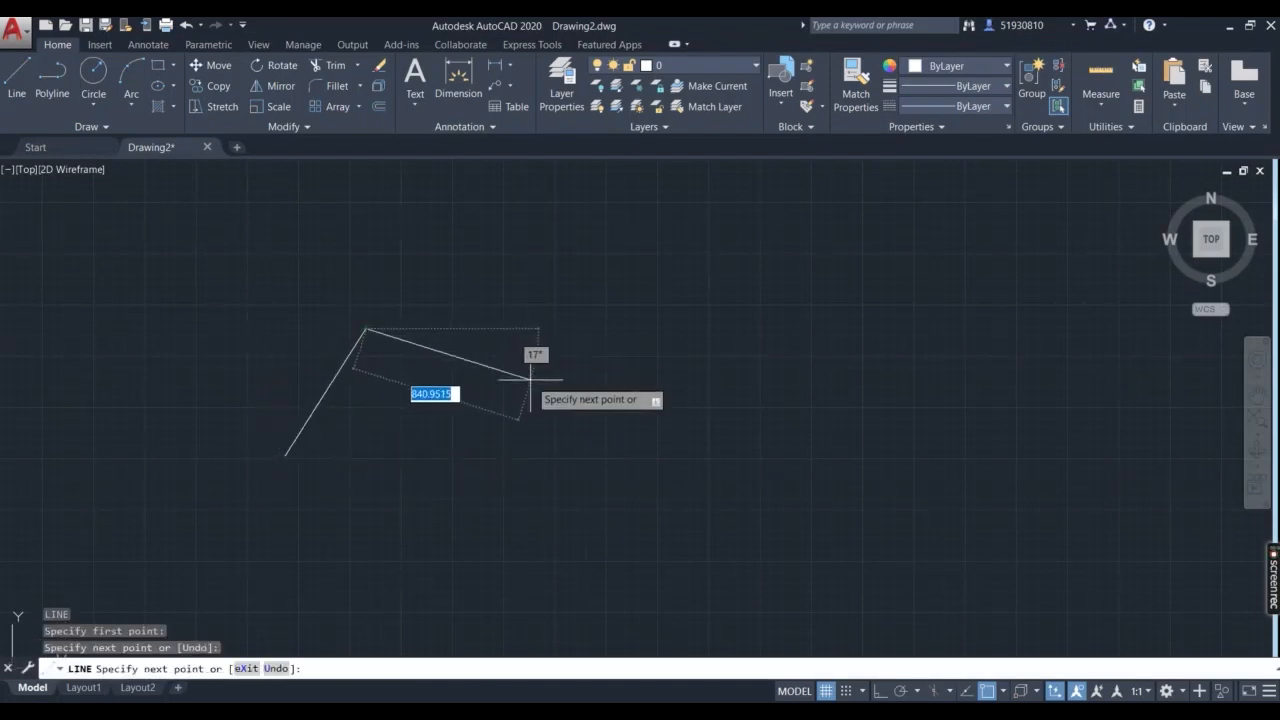
pyautogui.click(531, 385)
pyautogui.click(592, 296)
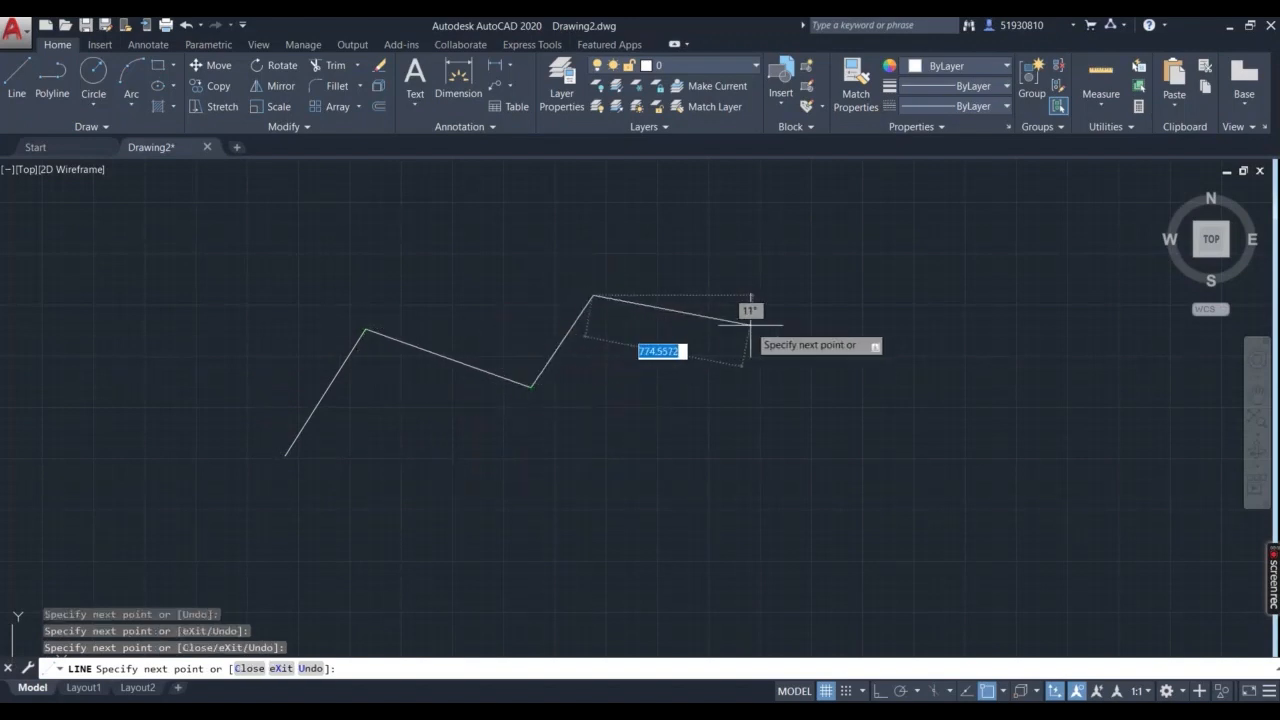
pyautogui.press('Escape')
# Draw a second chain of three connected line segments below the zigzag, ending with a short vertical one.
pyautogui.press('Return')
pyautogui.click(682, 521)
pyautogui.click(620, 449)
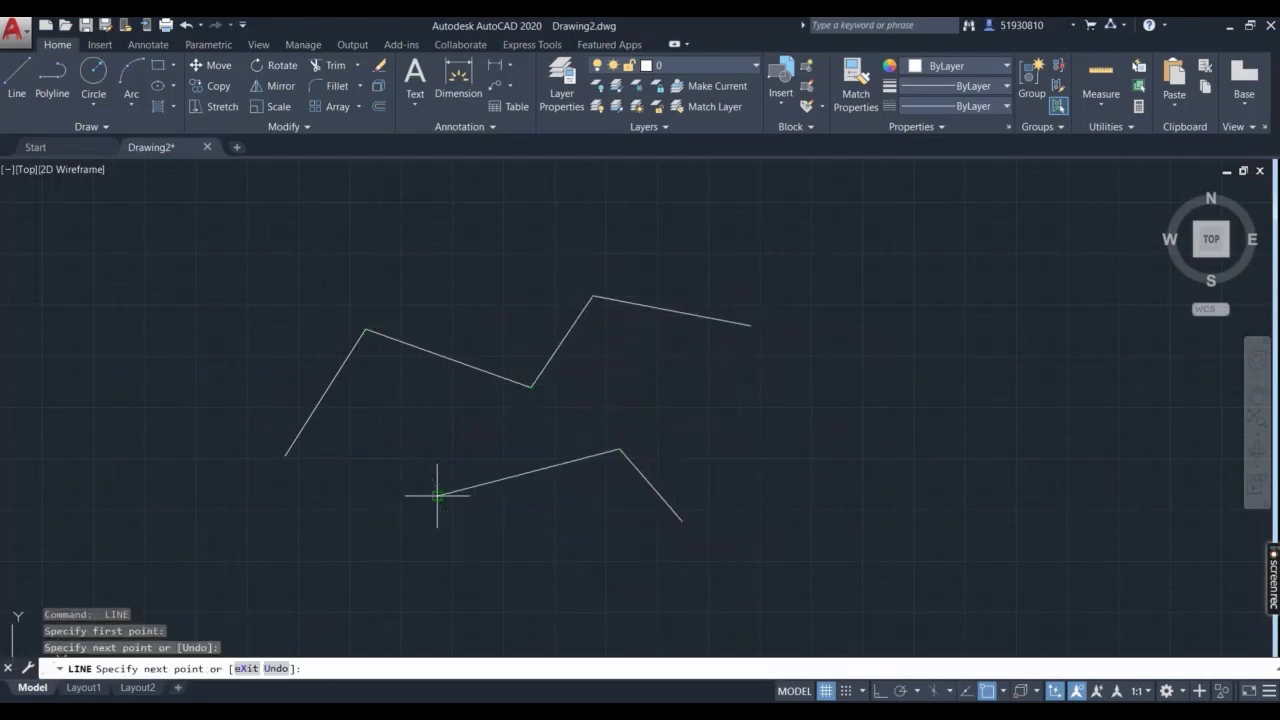
pyautogui.click(437, 495)
pyautogui.click(437, 426)
pyautogui.press('Escape')
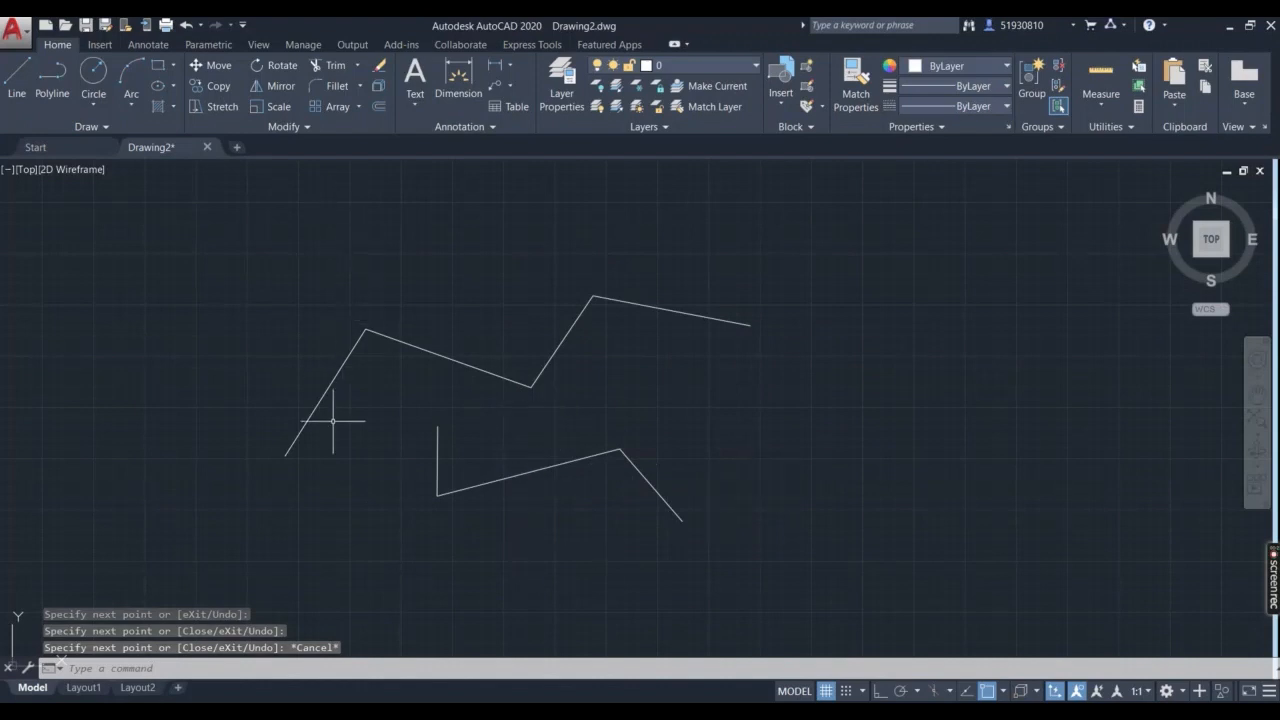
# Try a window selection and a crossing selection in the empty space on either side of the line chains.
pyautogui.click(70, 216)
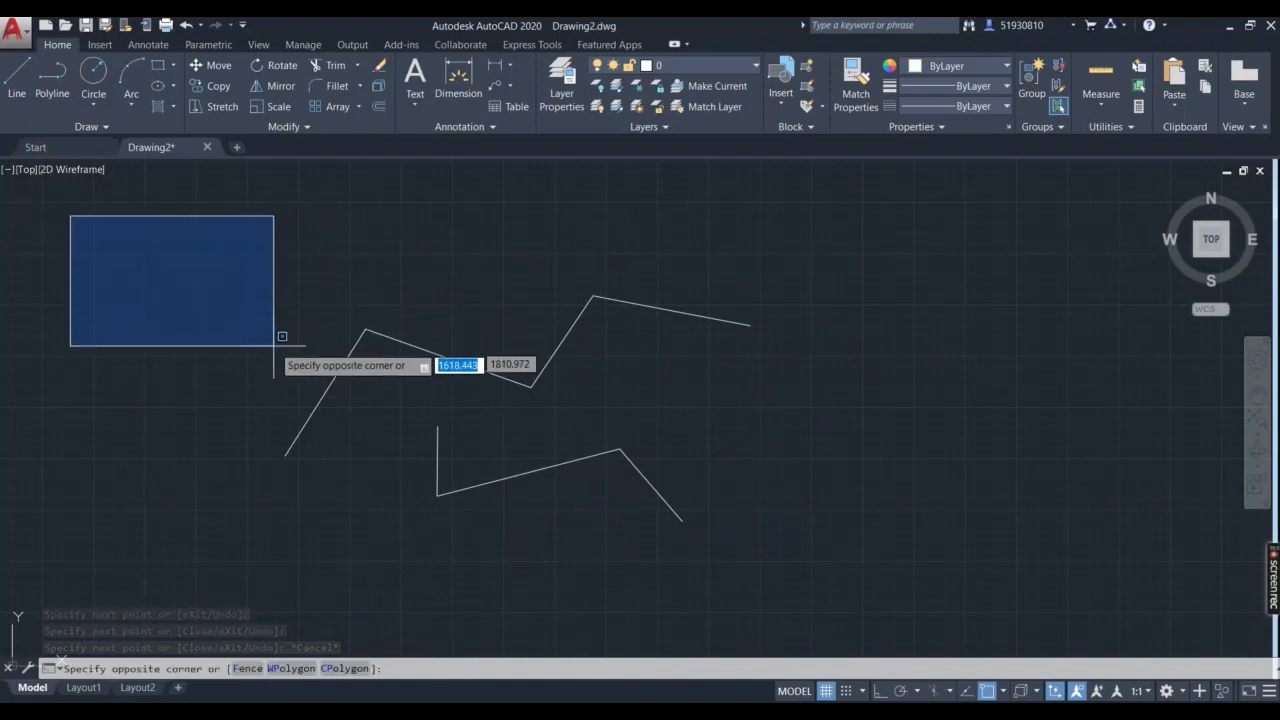
pyautogui.click(317, 371)
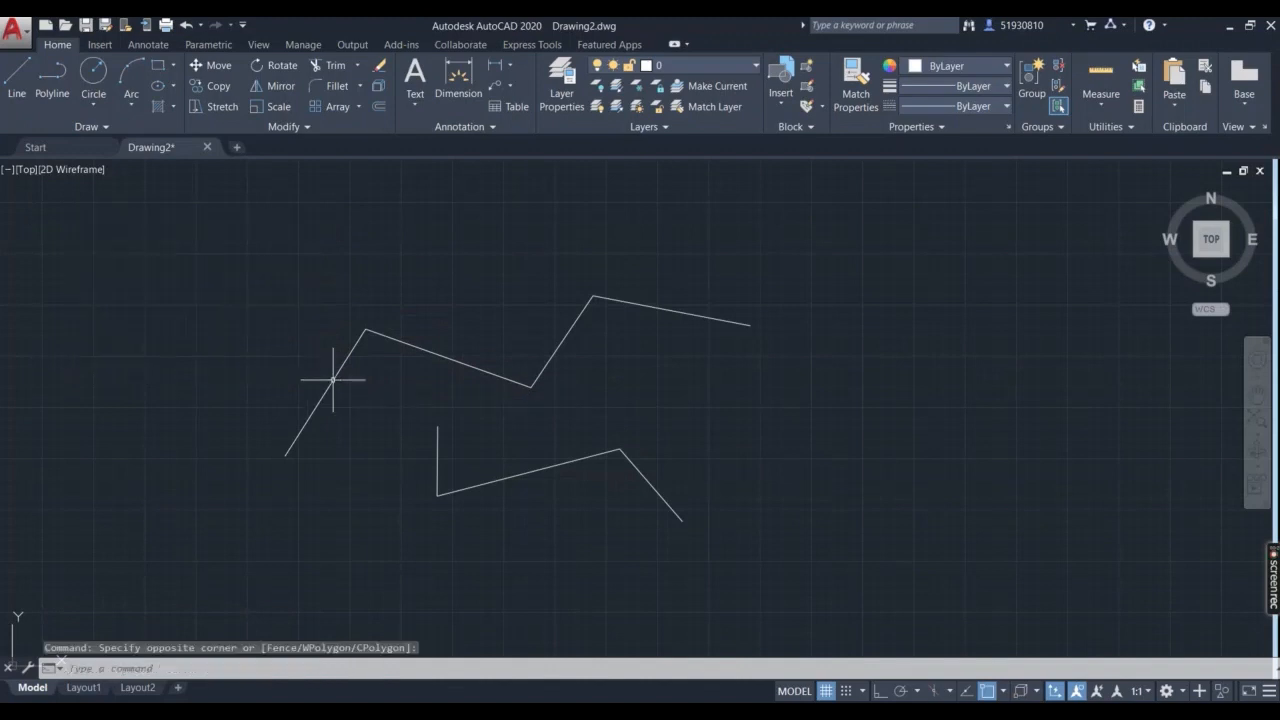
pyautogui.click(1160, 475)
pyautogui.click(910, 272)
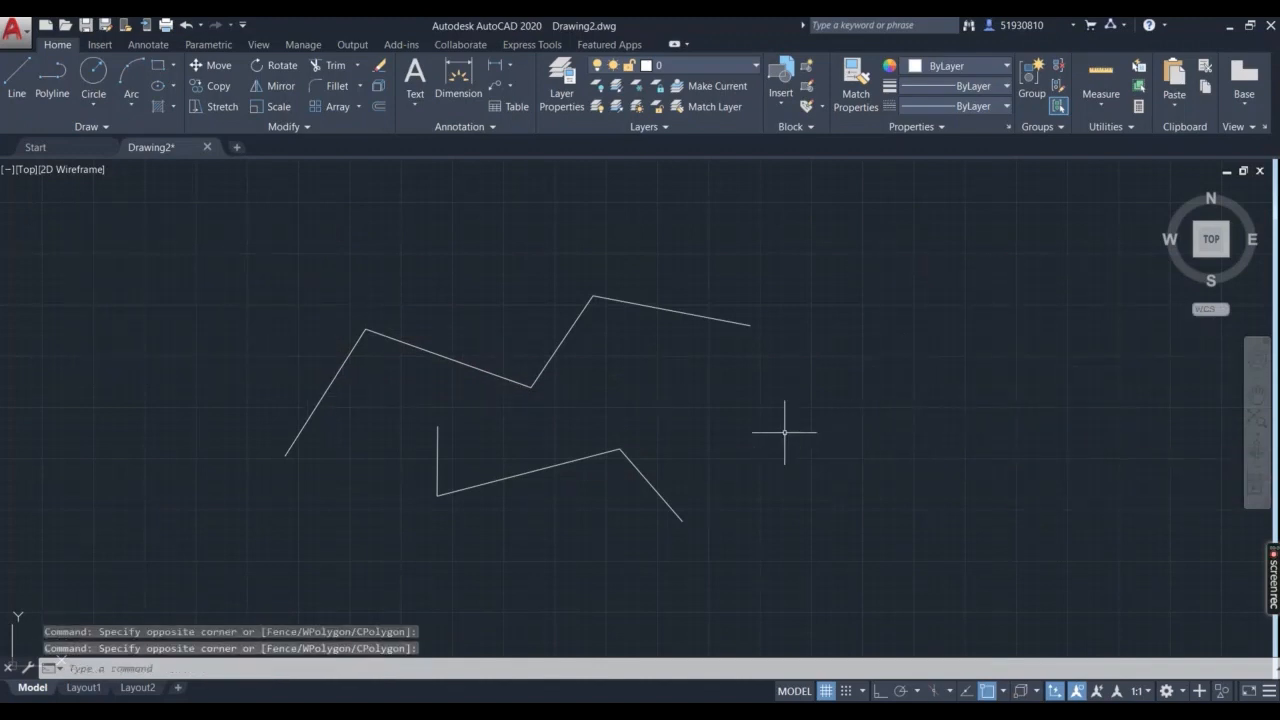
# Select both line chains by enclosing them completely in a selection window, and clear the selection.
pyautogui.click(97, 197)
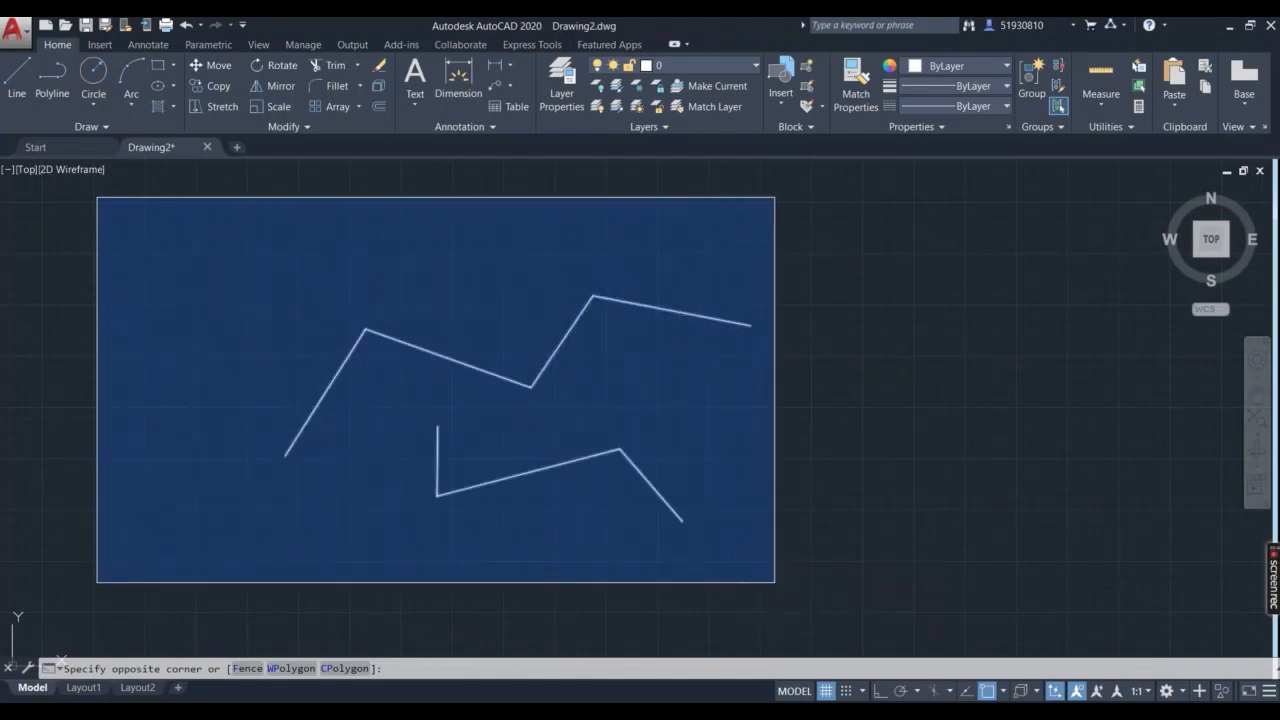
pyautogui.click(775, 582)
pyautogui.press('Escape')
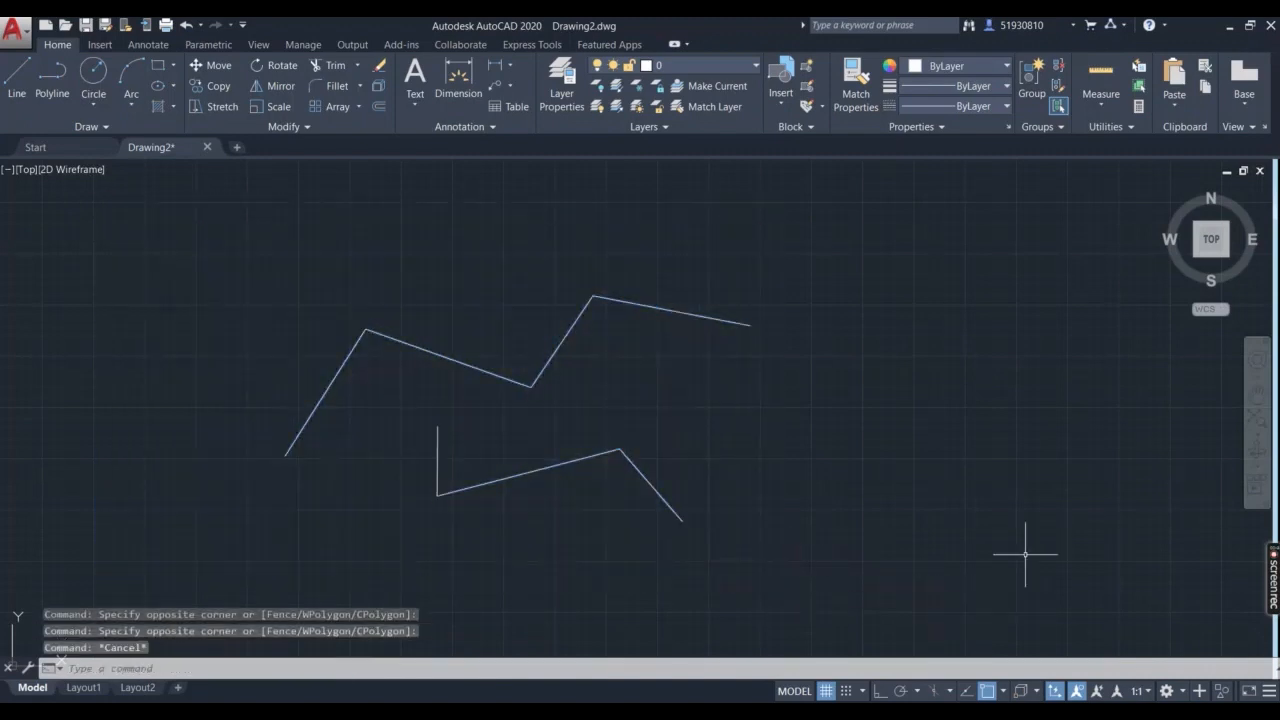
# Make a crossing selection from the empty area below the chains up over their right-hand ends, and clear it.
pyautogui.click(1117, 616)
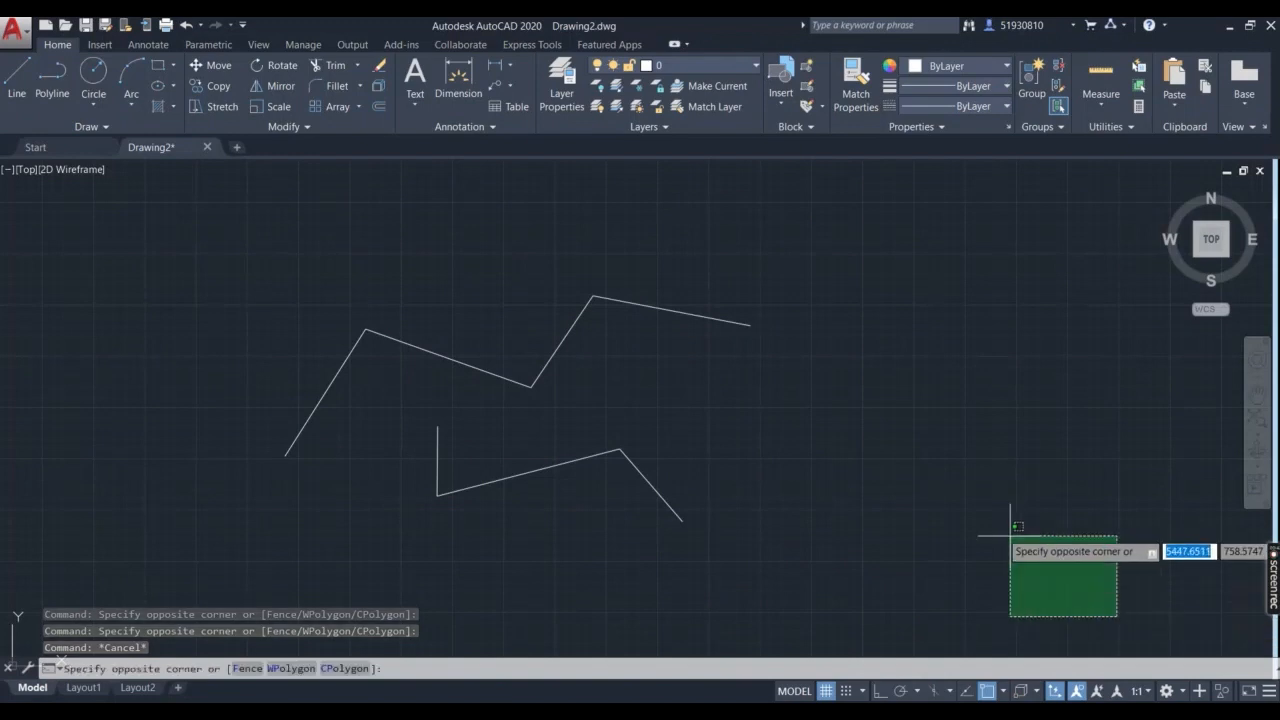
pyautogui.click(642, 198)
pyautogui.press('Escape')
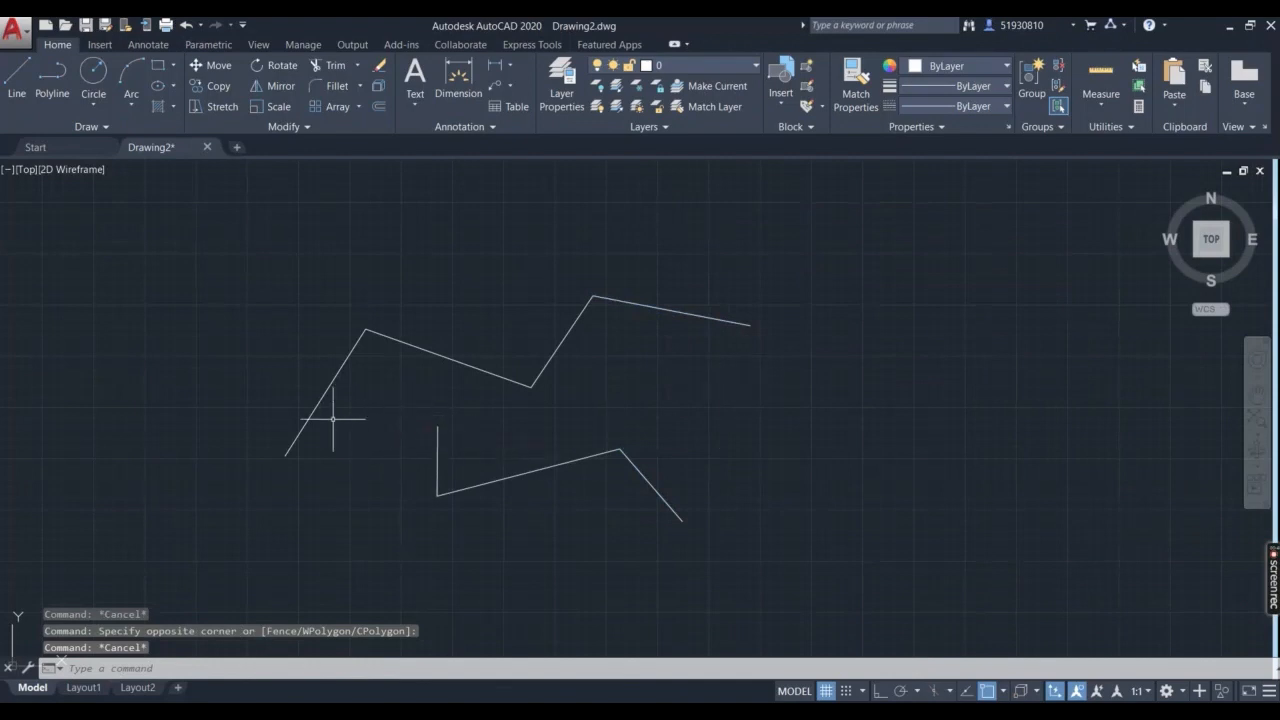
# Window-select the zigzag's first segment and the lower chain's vertical segment by fully enclosing them, and clear the selection.
pyautogui.click(199, 198)
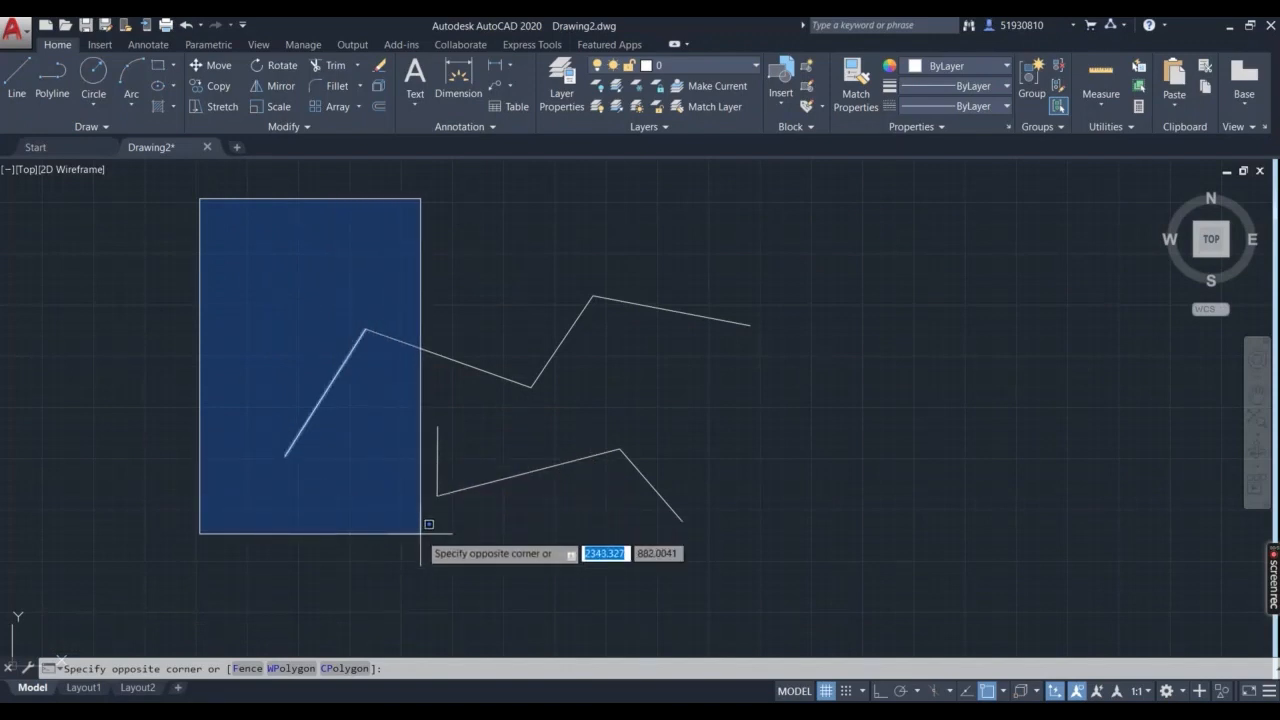
pyautogui.click(516, 530)
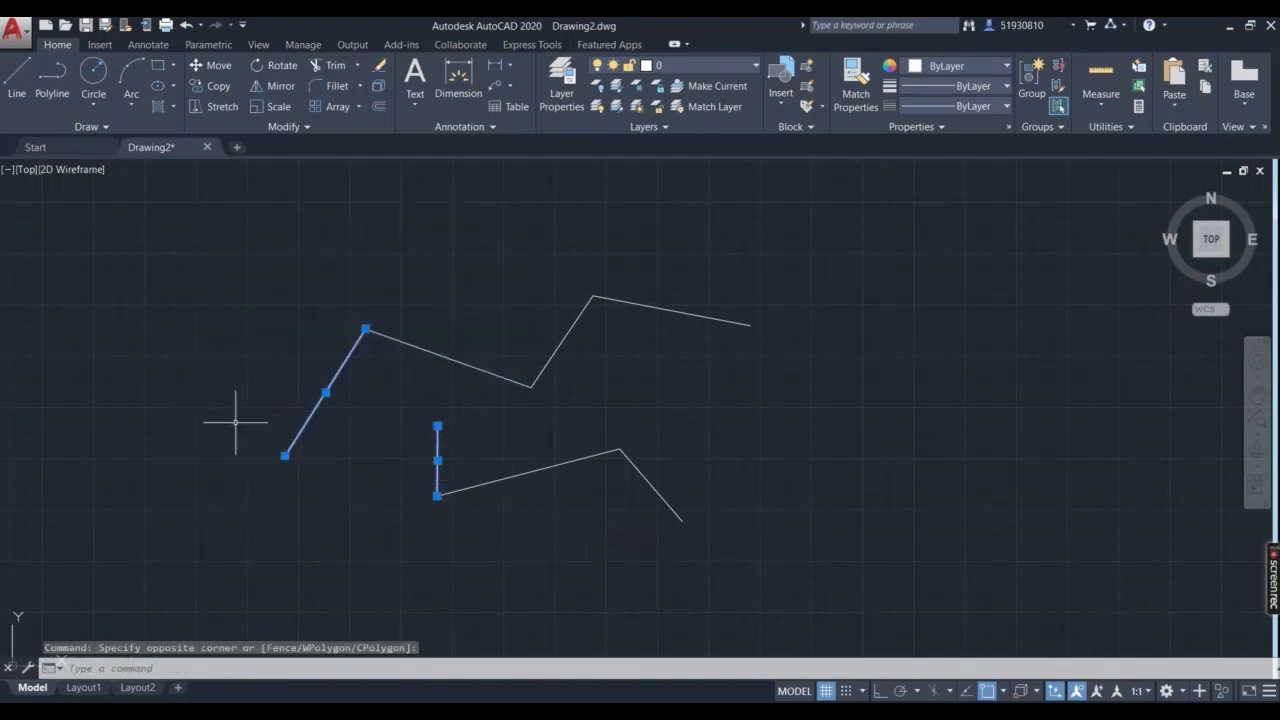
pyautogui.press('Escape')
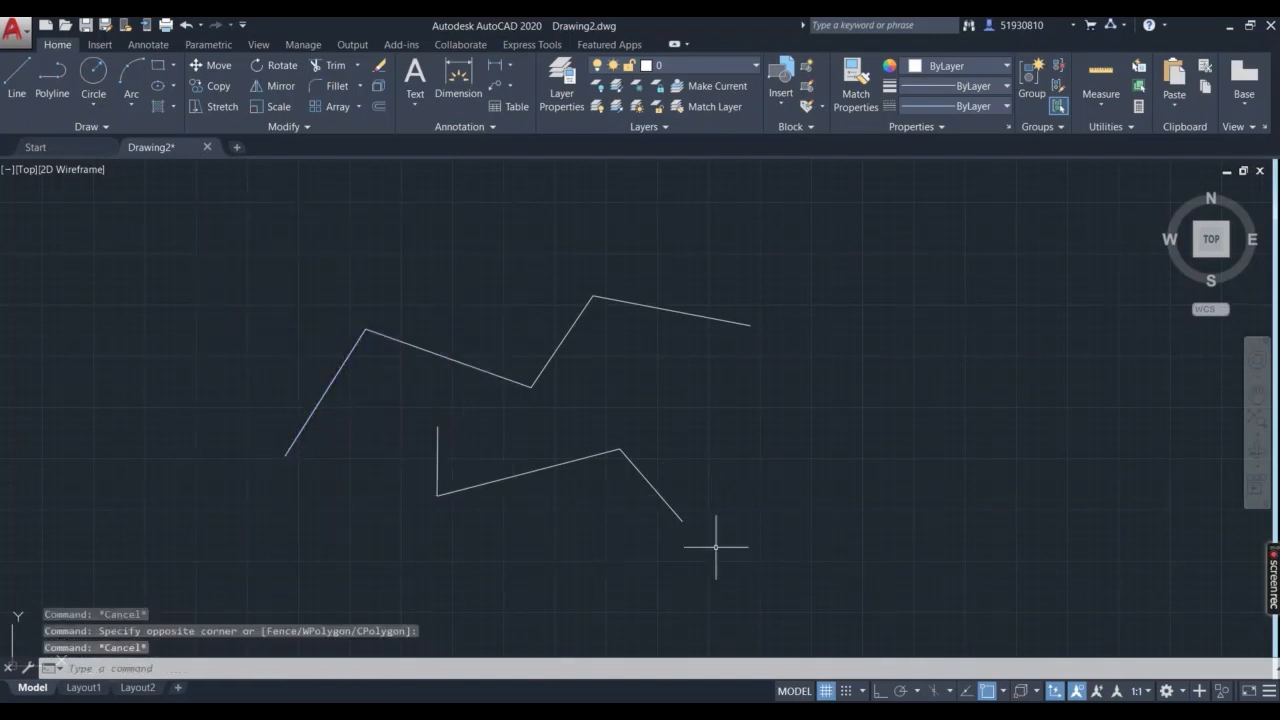
# Crossing-select the right-hand end segments of both chains plus the lower chain's middle segment, and try a window only partly enclosing the zigzag's first segment.
pyautogui.click(846, 596)
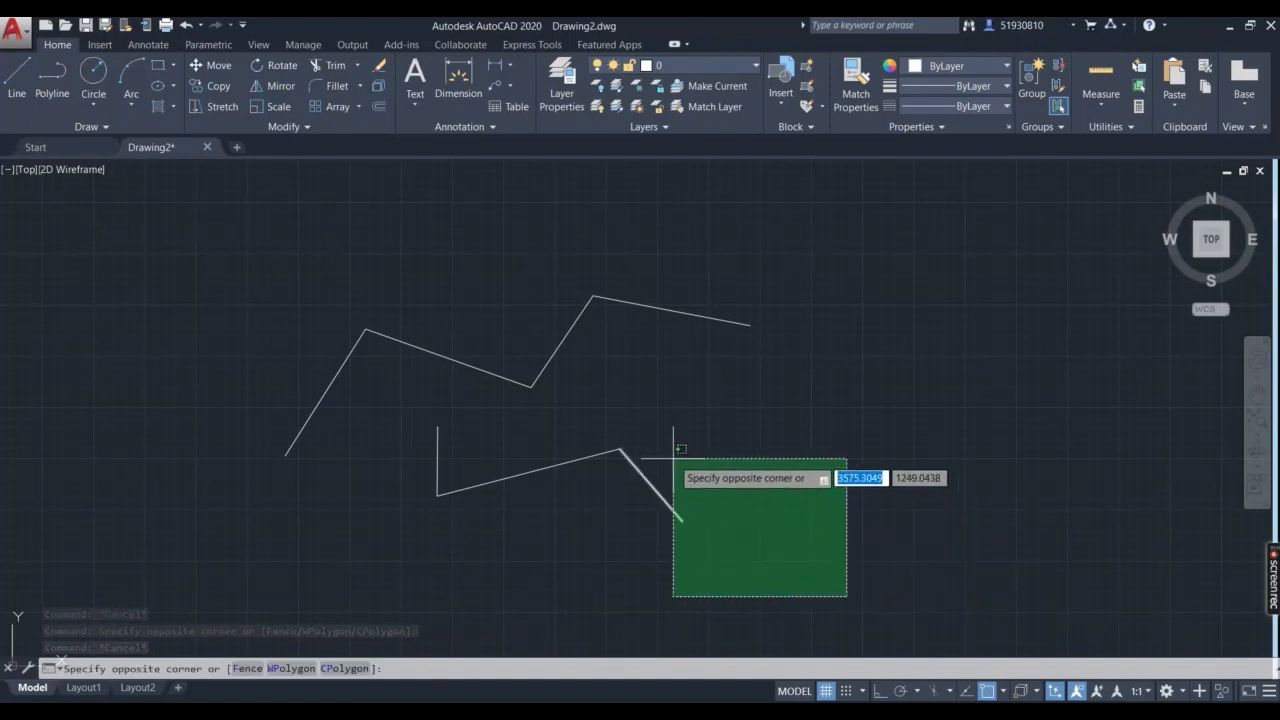
pyautogui.click(676, 297)
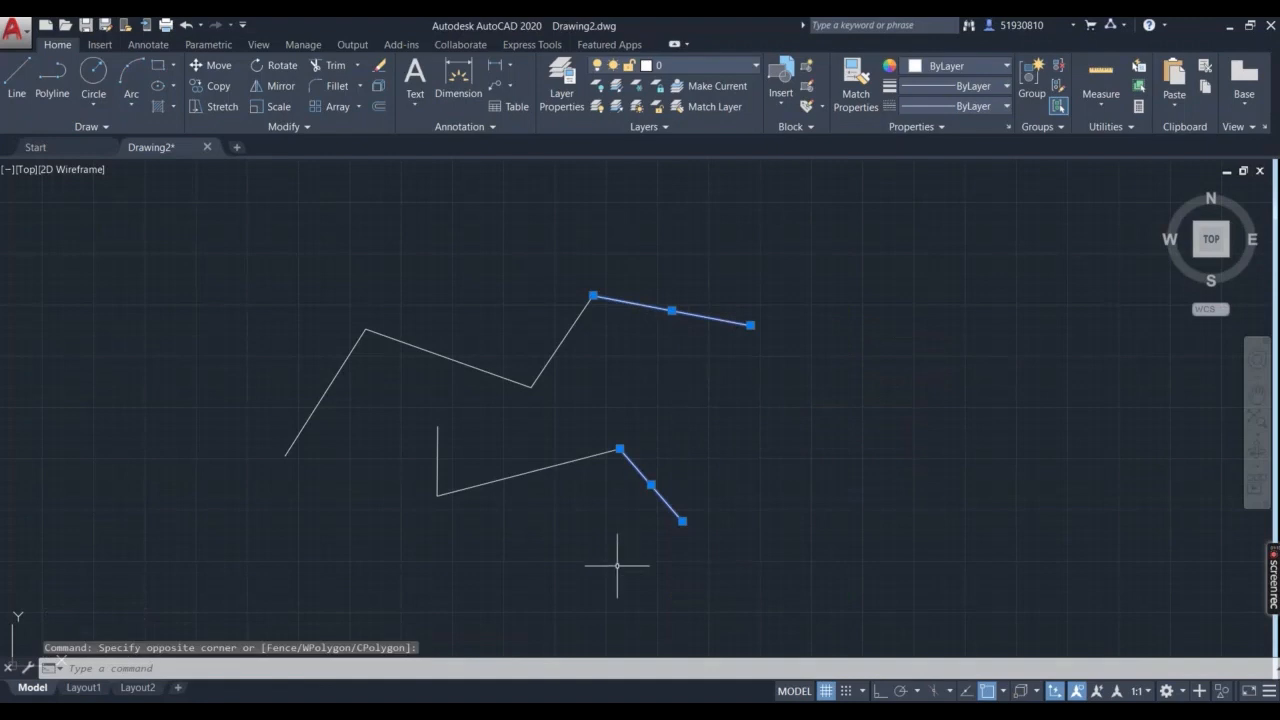
pyautogui.click(477, 513)
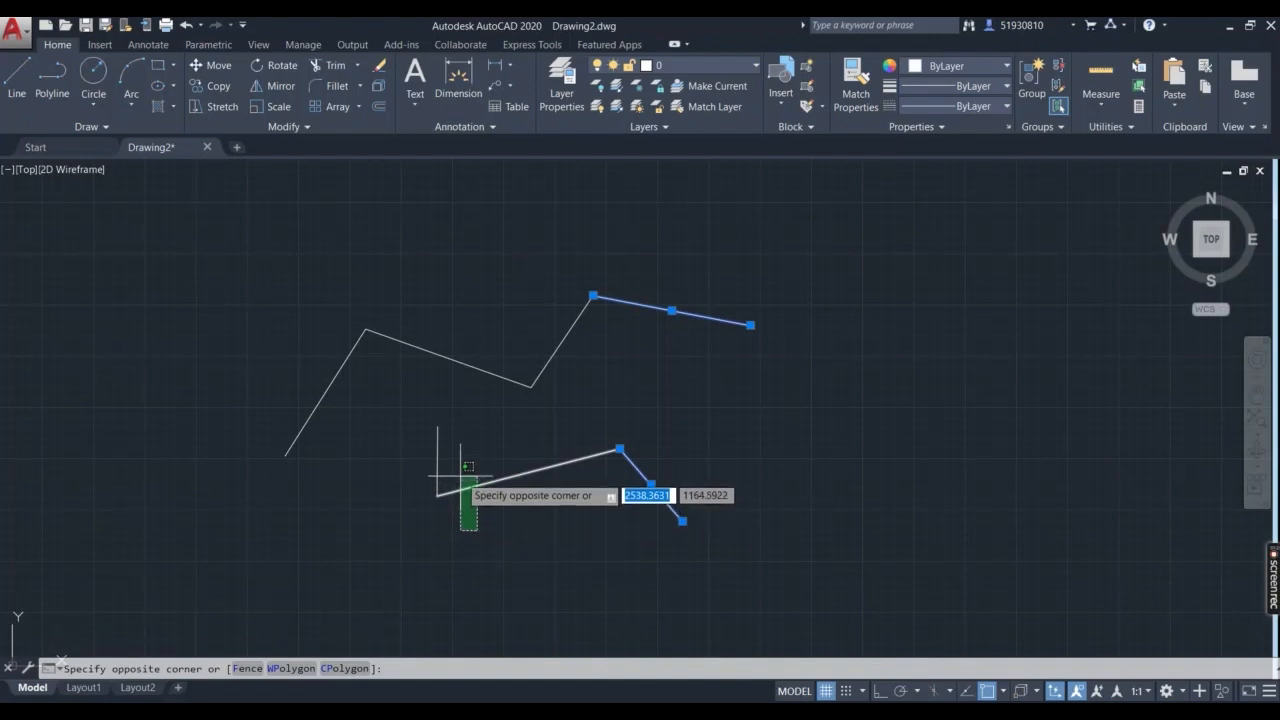
pyautogui.click(462, 476)
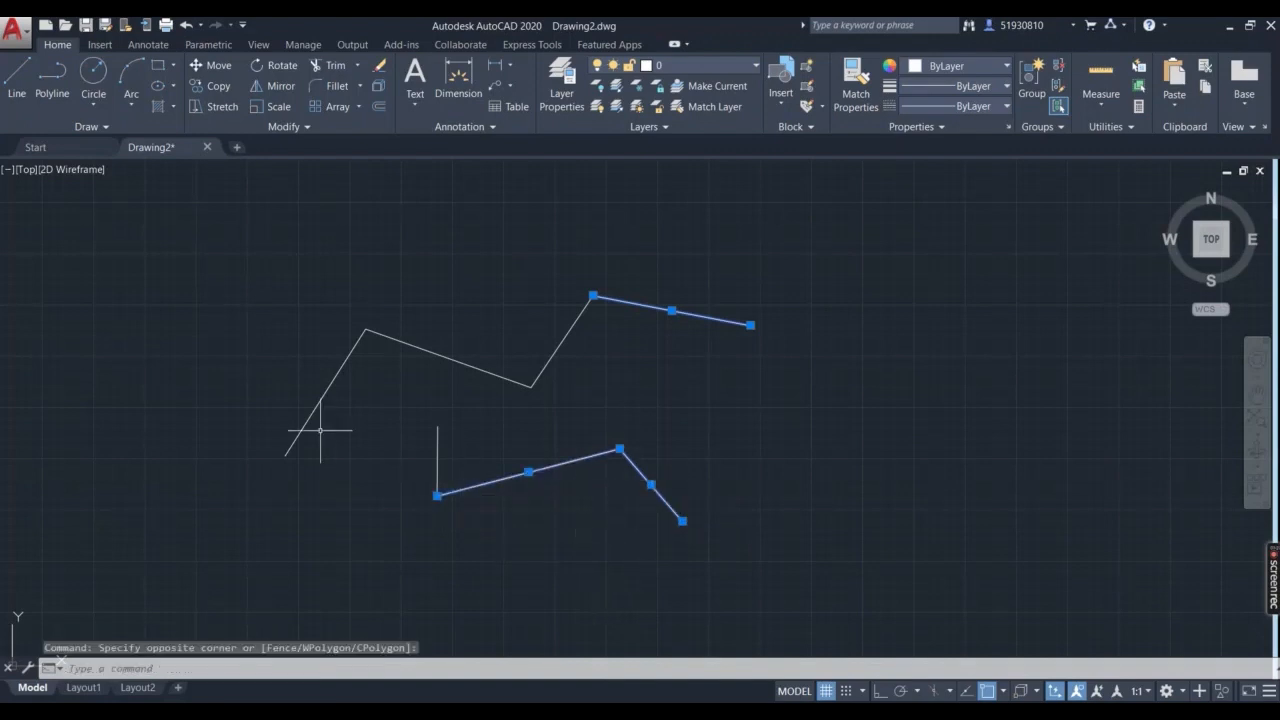
pyautogui.click(240, 350)
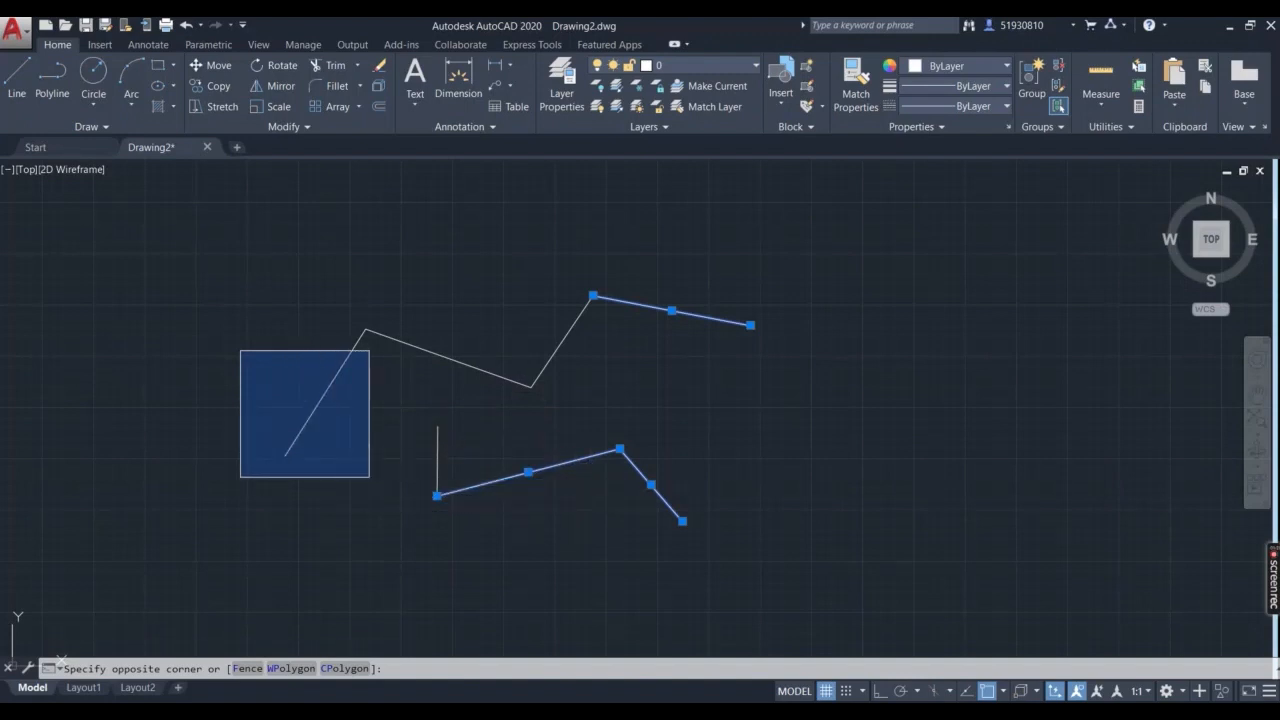
pyautogui.click(369, 477)
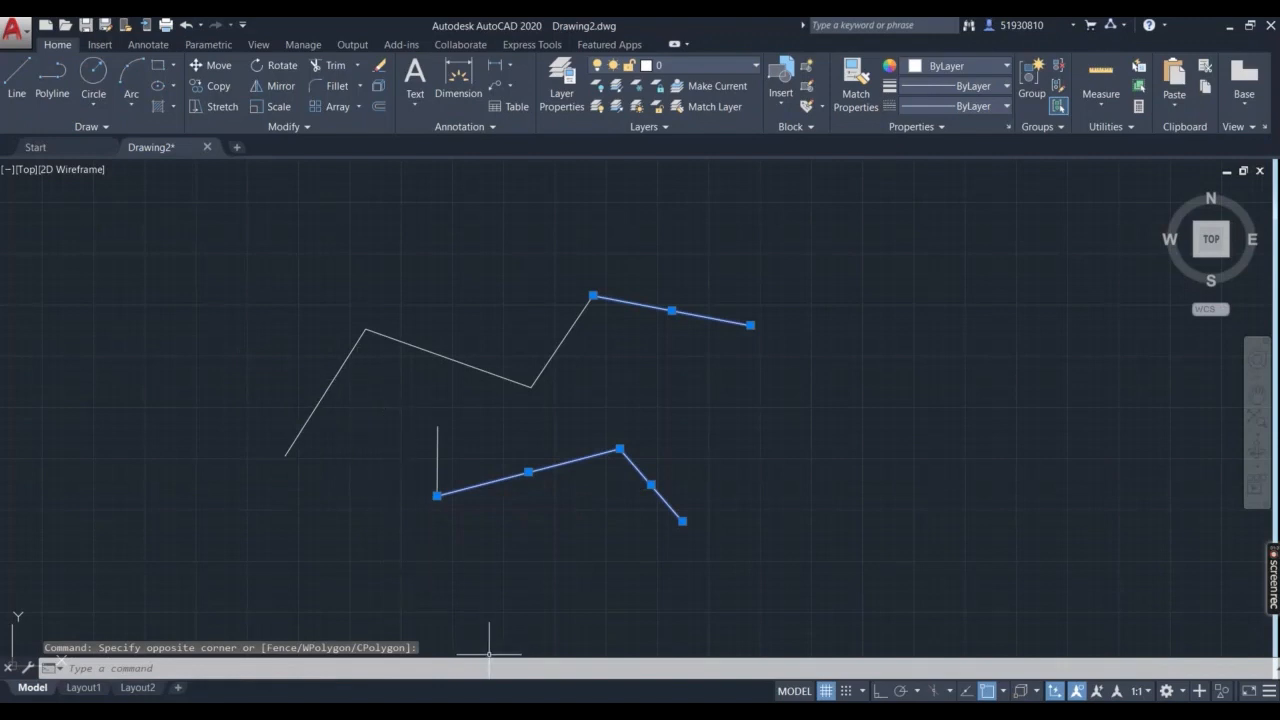